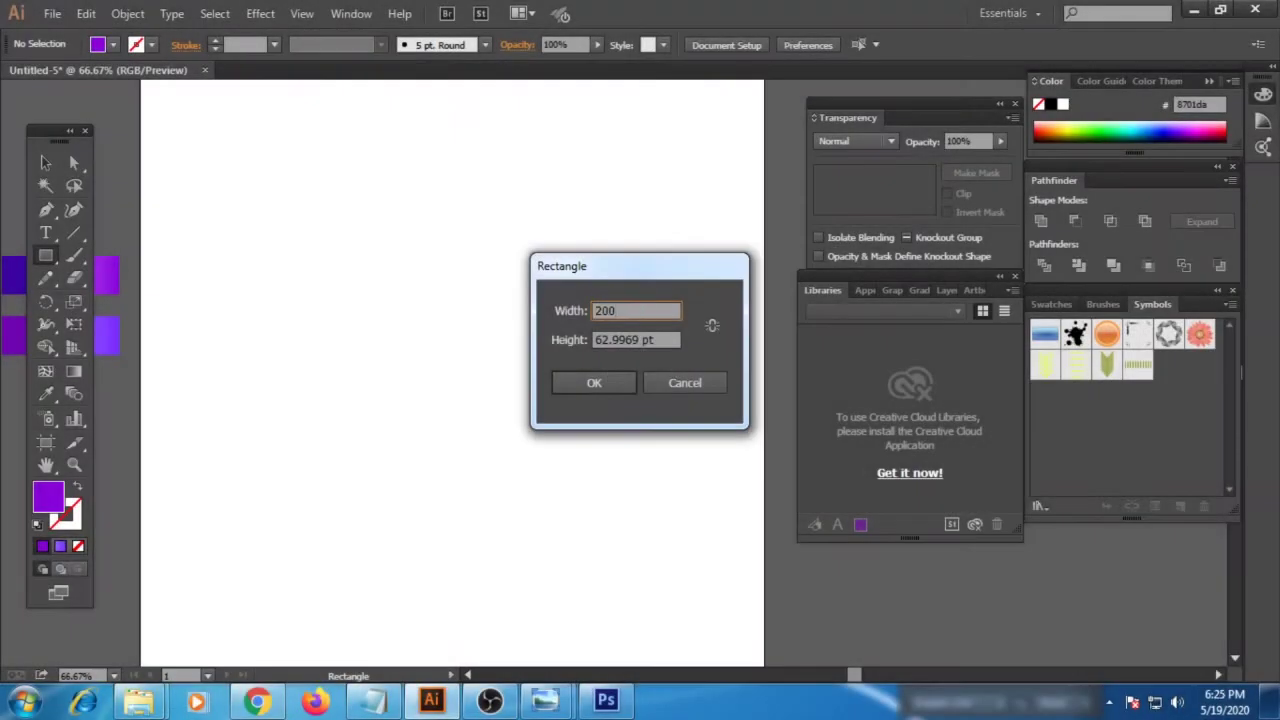
# - Confirm the 200 × 200 pt purple square, then reselect it with the Selection tool
pyautogui.click(594, 383)
pyautogui.press('v')
pyautogui.click(234, 217)
pyautogui.click(423, 378)
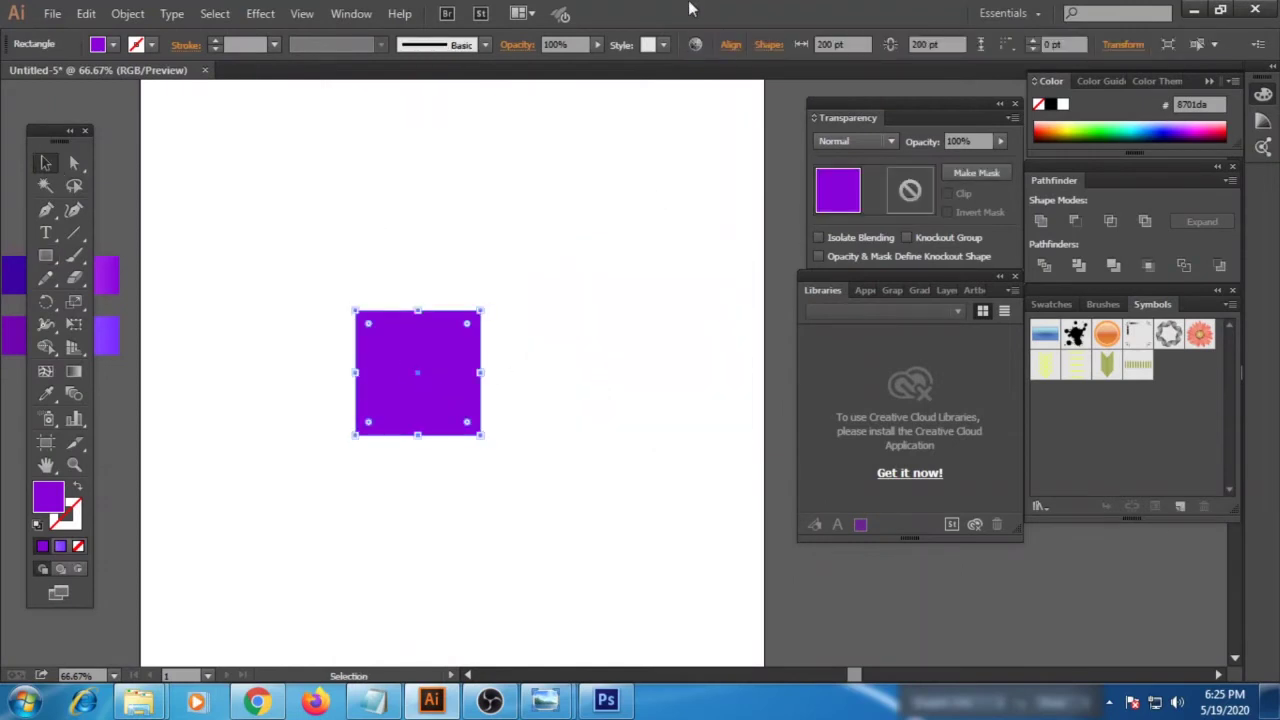
# - Apply a 3D Extrude & Bevel effect to the square with 50° perspective and a custom tilt
pyautogui.click(260, 14)
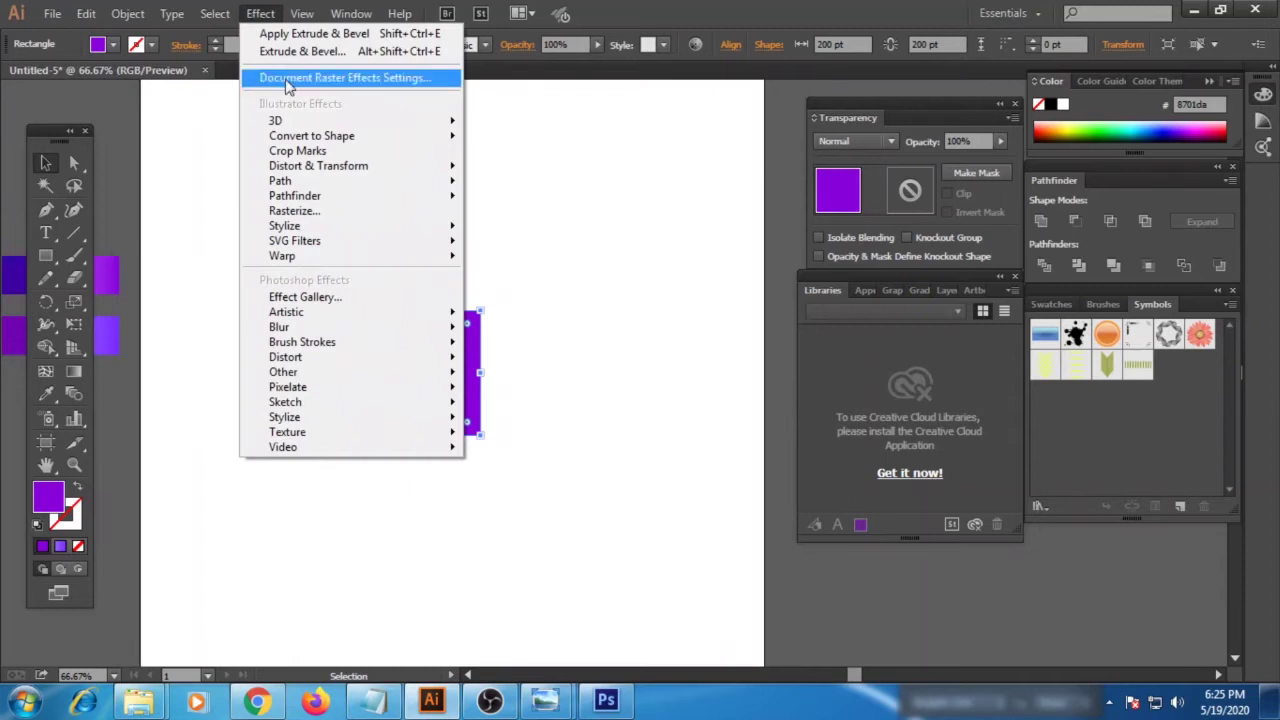
pyautogui.click(145, 123)
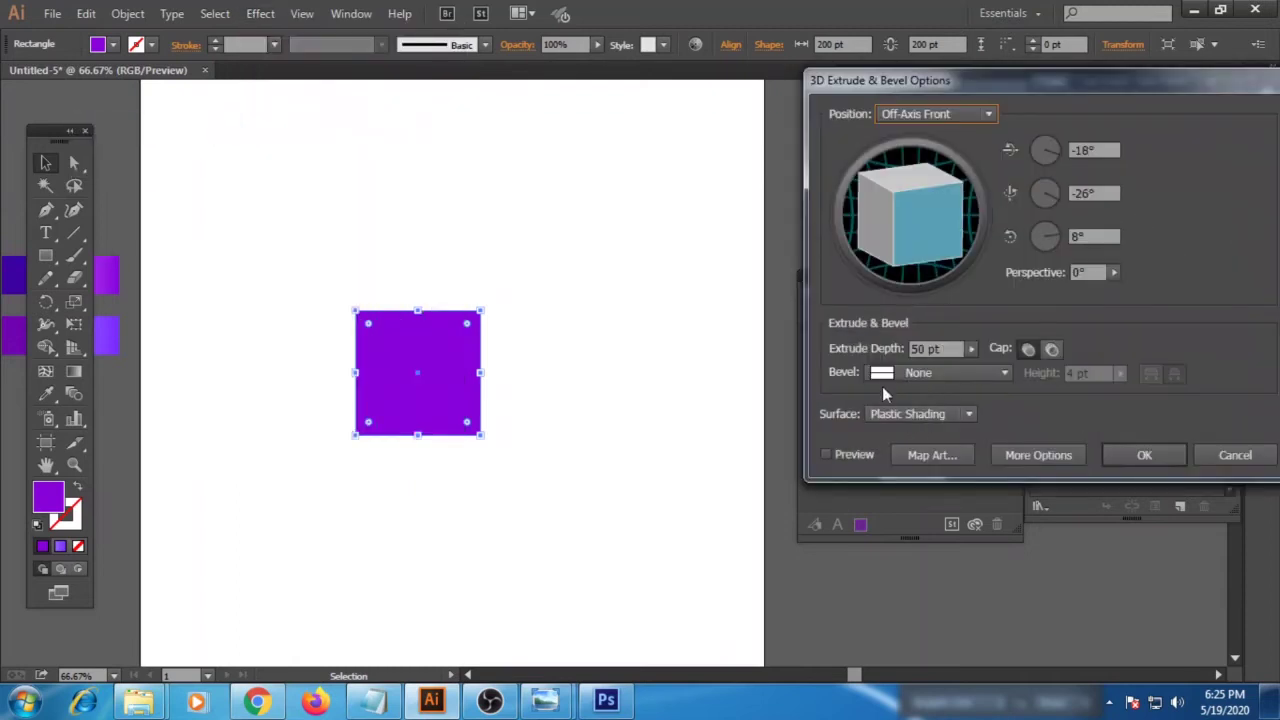
pyautogui.click(826, 454)
pyautogui.write('300')
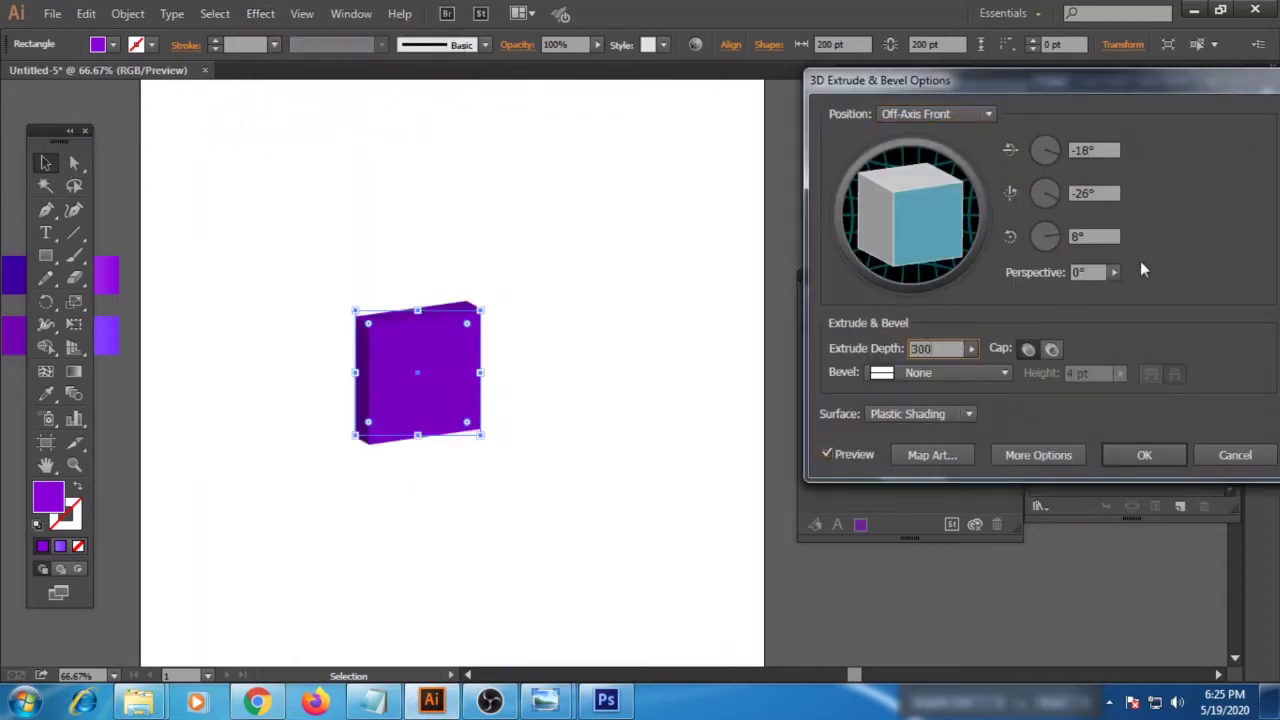
pyautogui.click(1078, 272)
pyautogui.write('50')
pyautogui.click(1116, 236)
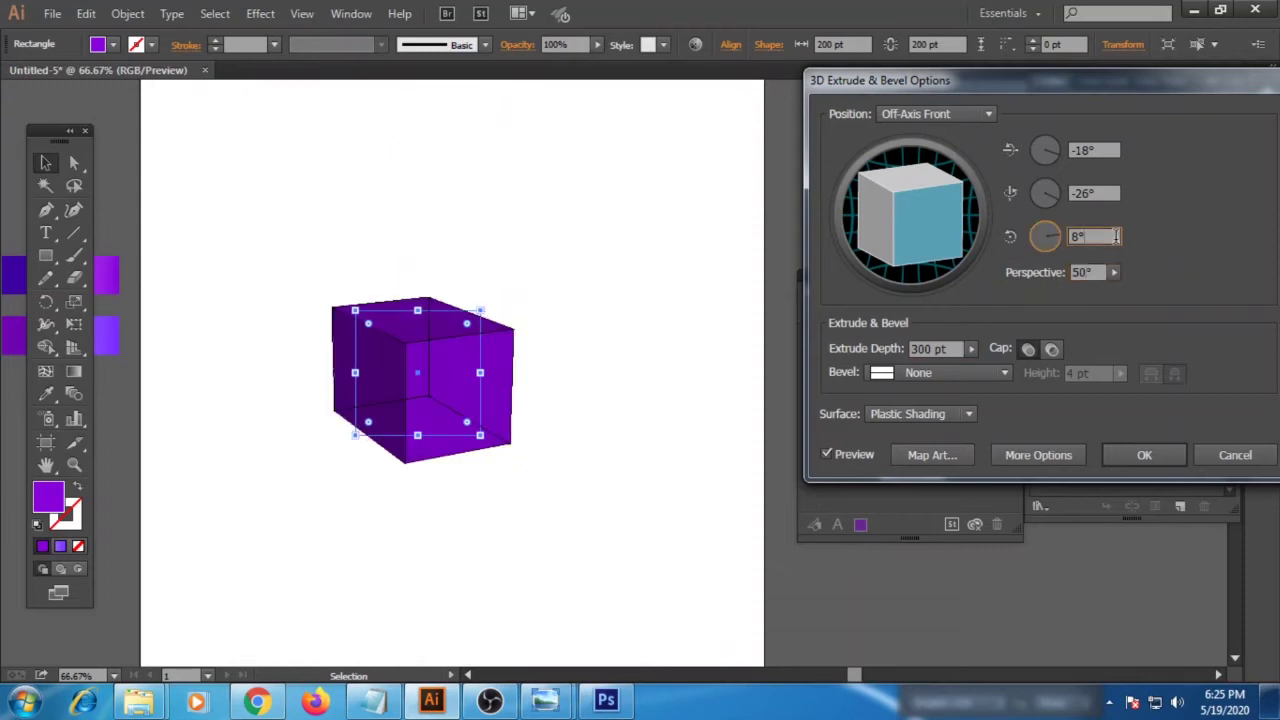
pyautogui.moveTo(918, 236); pyautogui.dragTo(925, 205)
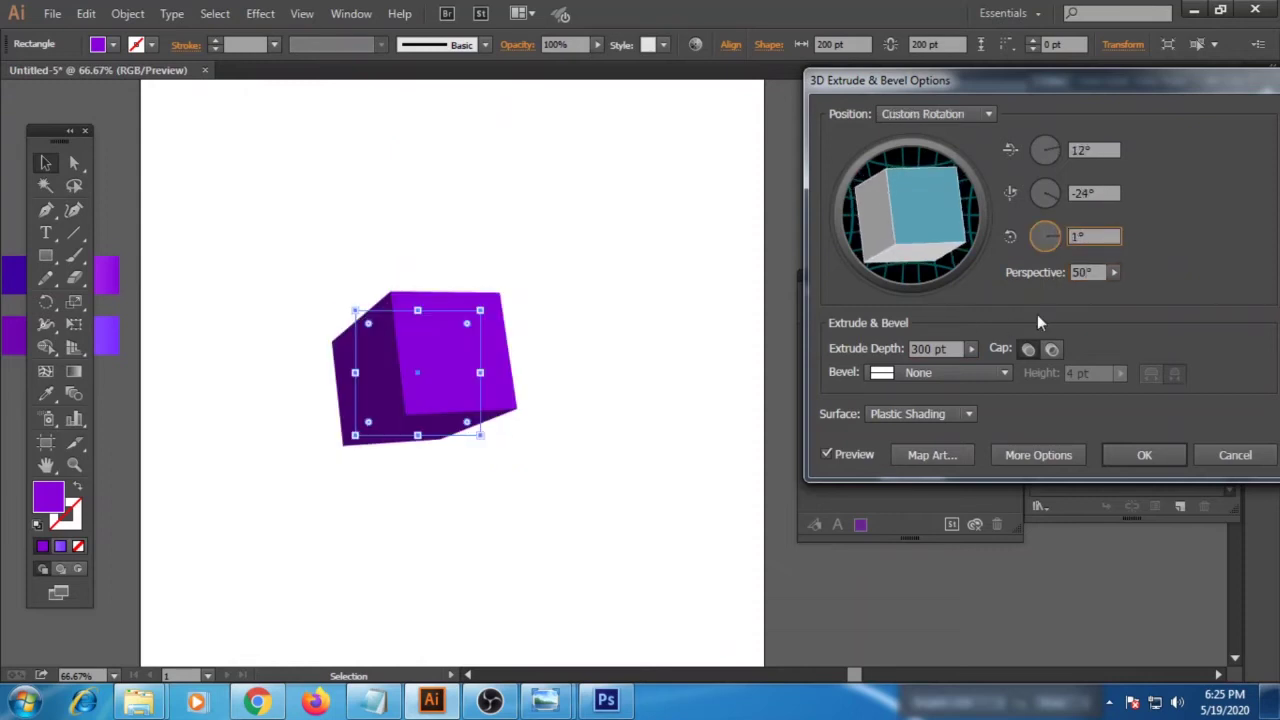
# - Set the extrusion depth to 200 pt, apply the effect, and move the cube up and right
pyautogui.click(1100, 272)
pyautogui.write('75')
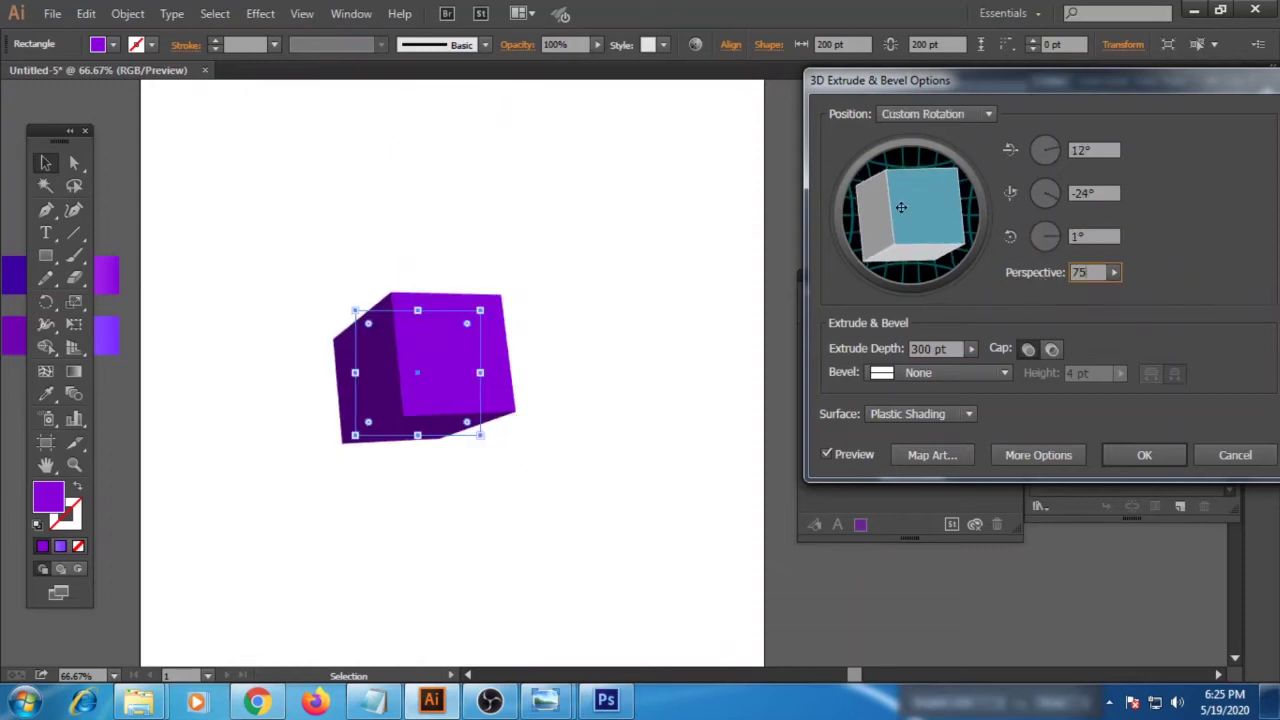
pyautogui.click(930, 348)
pyautogui.write('2')
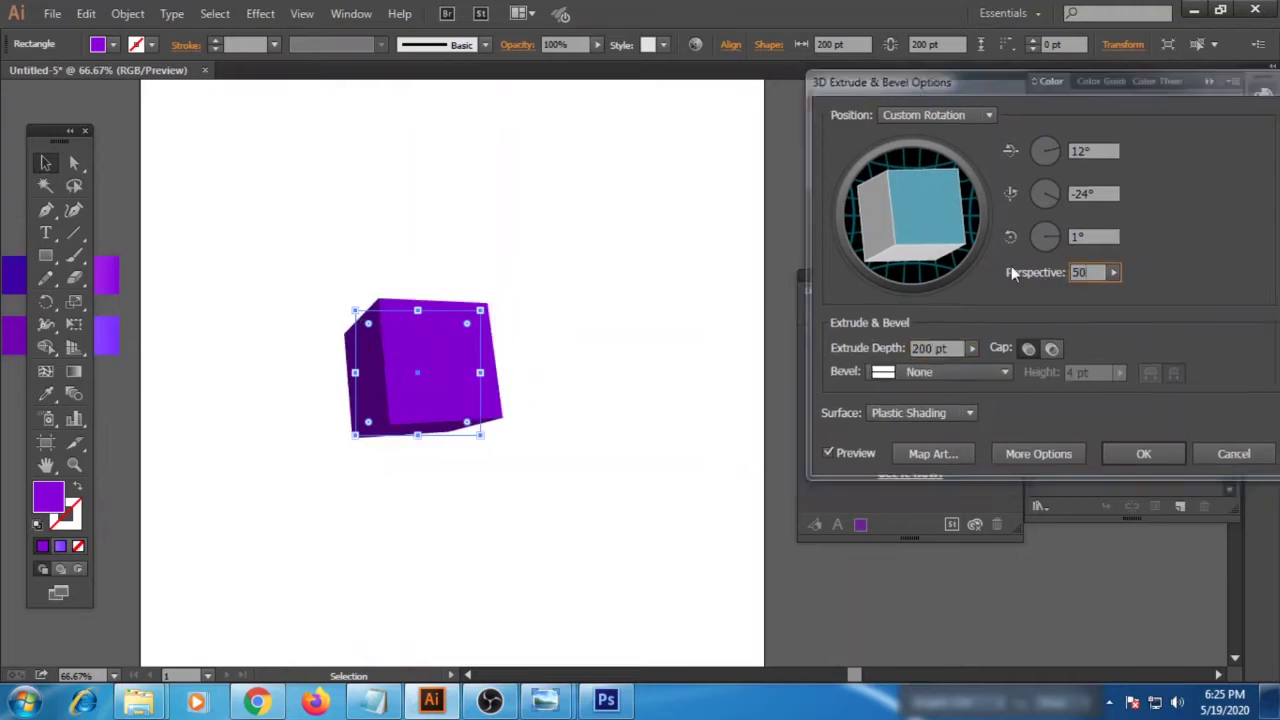
pyautogui.press('Return')
pyautogui.moveTo(420, 396); pyautogui.dragTo(453, 296)
pyautogui.click(453, 296)
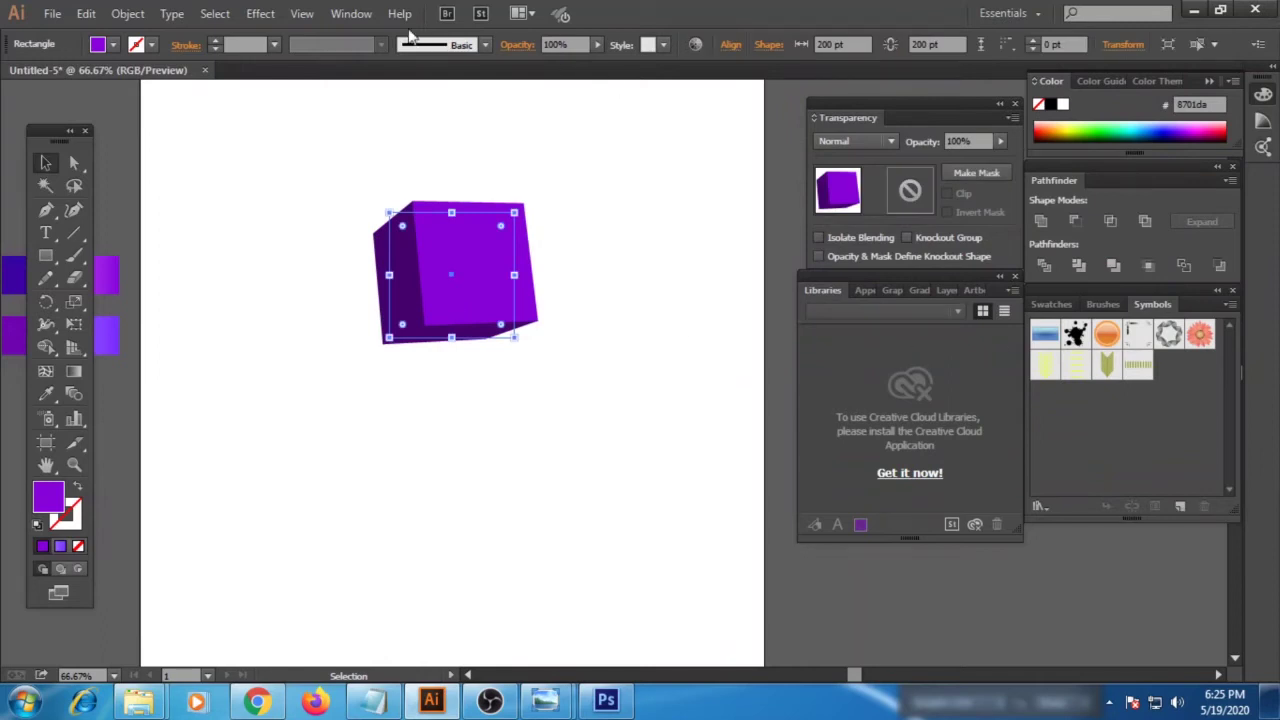
# - Reopen the cube's 3D settings from the Appearance panel and rotate it to 30°, -42°, -3°
pyautogui.click(351, 13)
pyautogui.click(440, 75)
pyautogui.click(903, 384)
pyautogui.moveTo(890, 240)
pyautogui.mouseDown()
pyautogui.moveTo(914, 174)
pyautogui.moveTo(914, 192)
pyautogui.mouseUp()
pyautogui.click(826, 454)
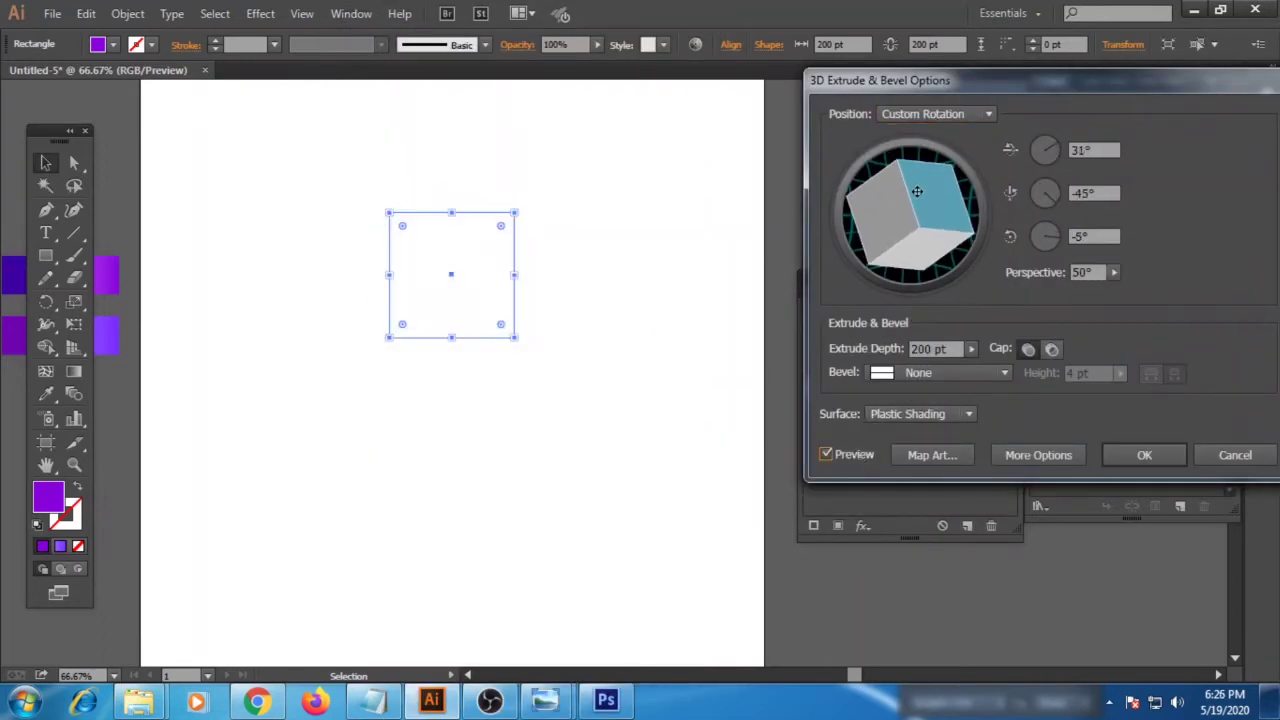
pyautogui.click(1144, 455)
pyautogui.click(574, 366)
# - Drag out five copies of the cube to the left, top, bottom and sides of the artboard
pyautogui.moveTo(450, 280)
pyautogui.mouseDown()
pyautogui.moveTo(568, 353)
pyautogui.moveTo(432, 447)
pyautogui.mouseUp()
pyautogui.moveTo(480, 500)
pyautogui.mouseDown()
pyautogui.moveTo(477, 131)
pyautogui.moveTo(606, 194)
pyautogui.mouseUp()
pyautogui.moveTo(465, 510); pyautogui.dragTo(688, 510)
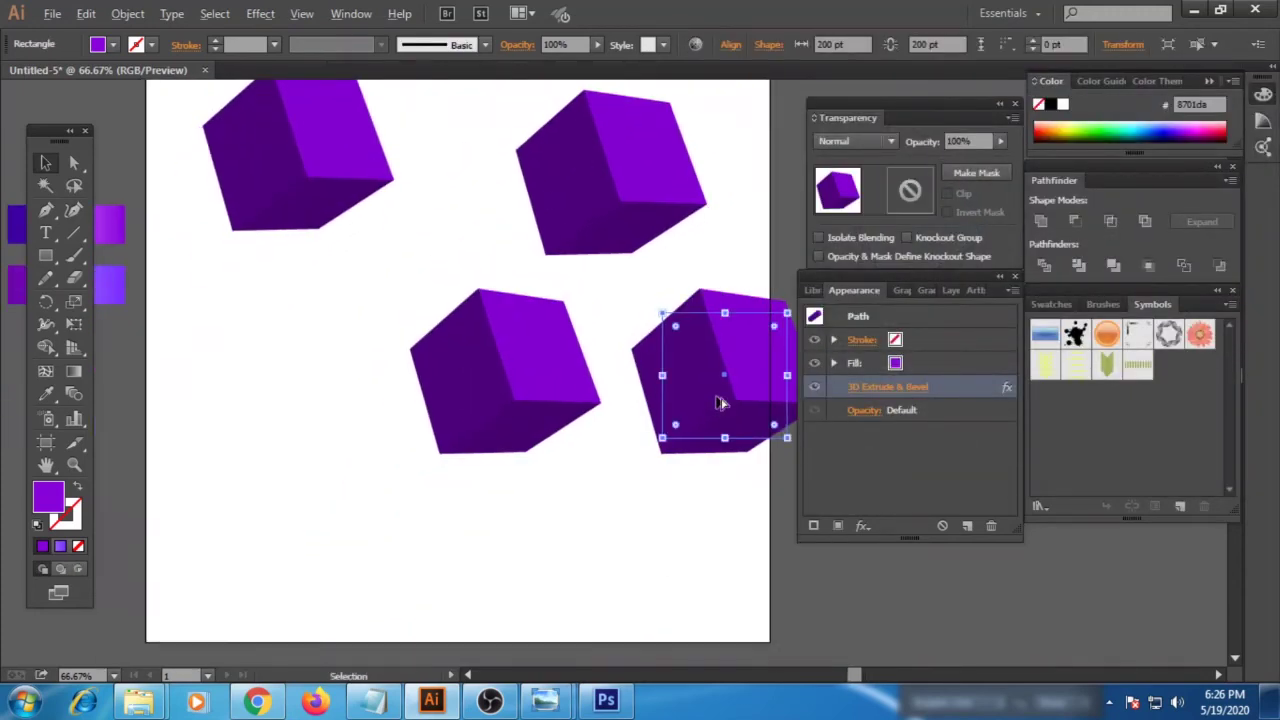
pyautogui.moveTo(714, 380)
pyautogui.mouseDown()
pyautogui.moveTo(320, 520)
pyautogui.moveTo(650, 592)
pyautogui.moveTo(287, 397)
pyautogui.mouseUp()
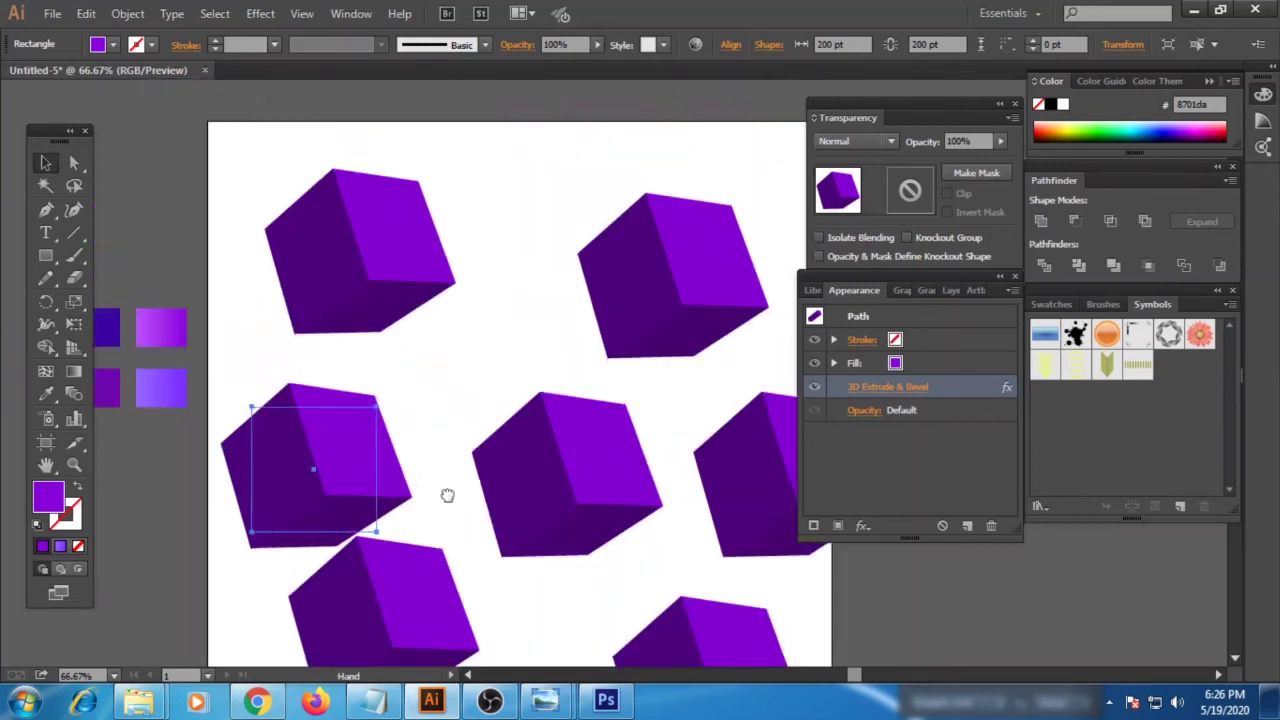
pyautogui.moveTo(446, 494); pyautogui.dragTo(343, 480)
# - Rotate the centre cube to a new 3D angle
pyautogui.click(557, 257)
pyautogui.click(452, 460)
pyautogui.click(885, 387)
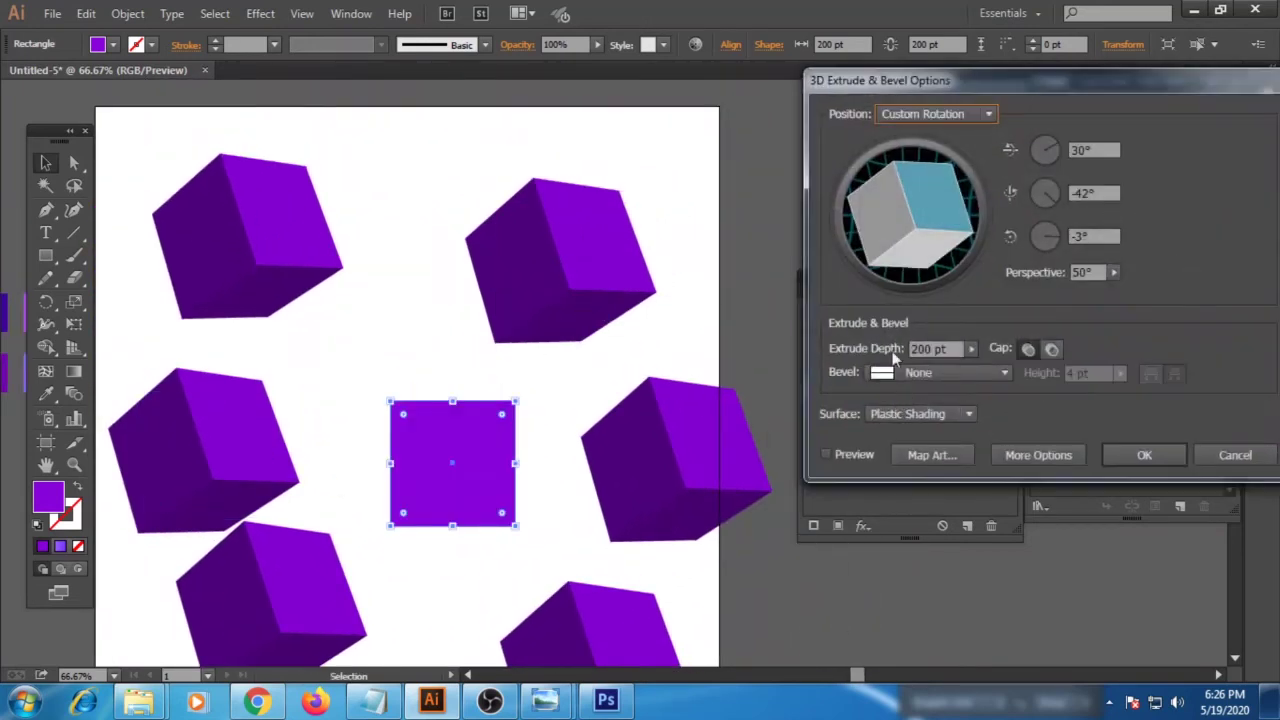
pyautogui.moveTo(887, 242)
pyautogui.mouseDown()
pyautogui.moveTo(915, 225)
pyautogui.moveTo(878, 185)
pyautogui.mouseUp()
pyautogui.click(860, 455)
pyautogui.click(1113, 455)
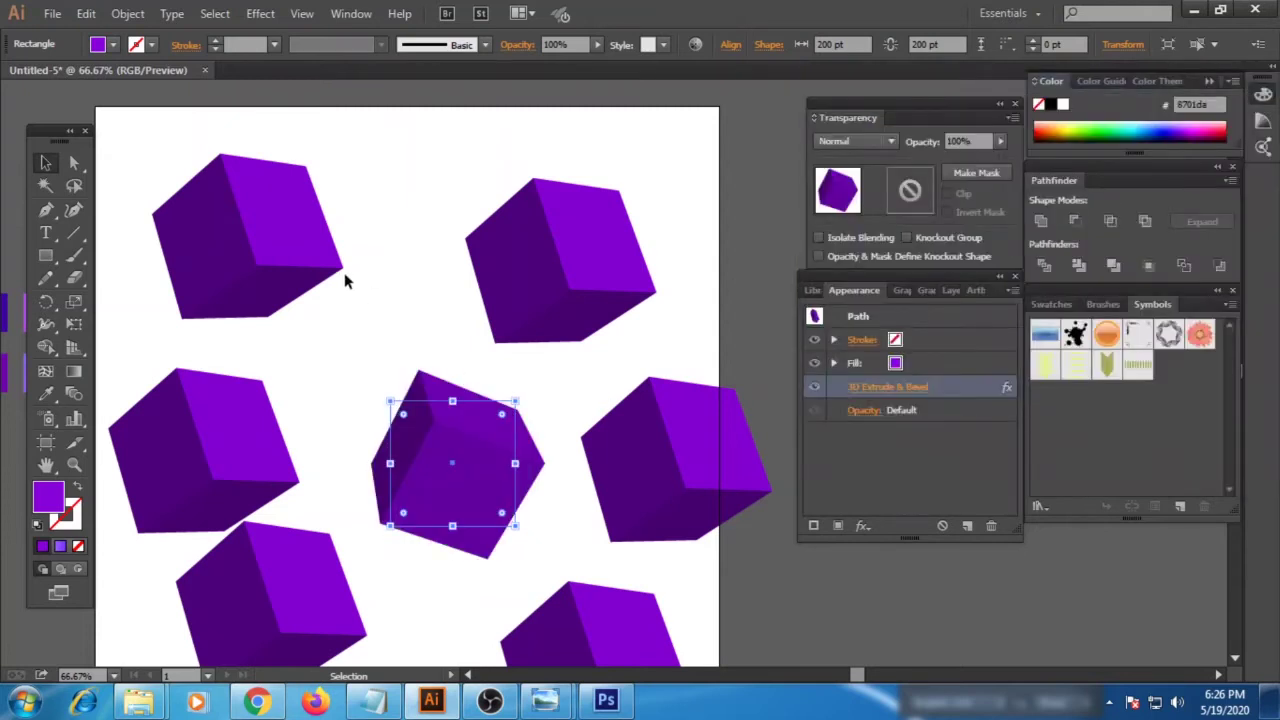
# - Turn the top-left cube to a different 3D angle
pyautogui.click(330, 265)
pyautogui.click(927, 388)
pyautogui.moveTo(915, 220); pyautogui.dragTo(930, 197)
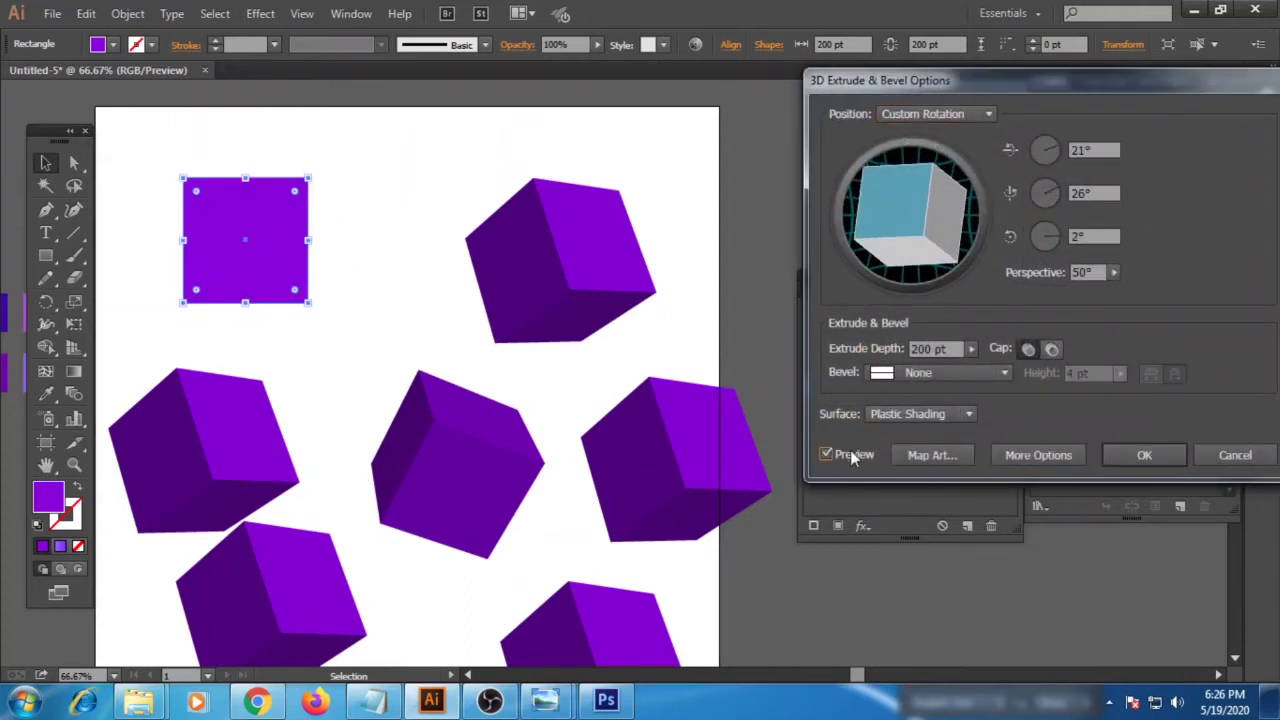
pyautogui.click(1144, 455)
# - Rotate the right-hand cube to a new 3D angle
pyautogui.click(675, 460)
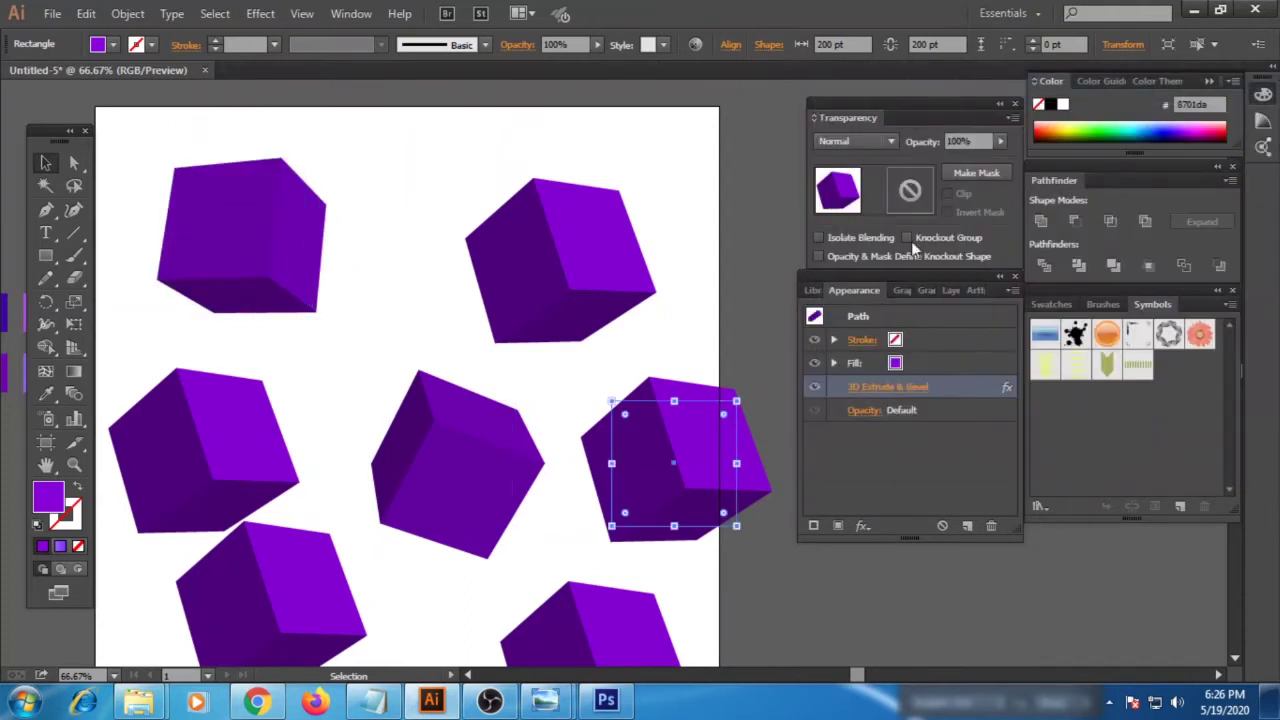
pyautogui.click(882, 388)
pyautogui.click(850, 455)
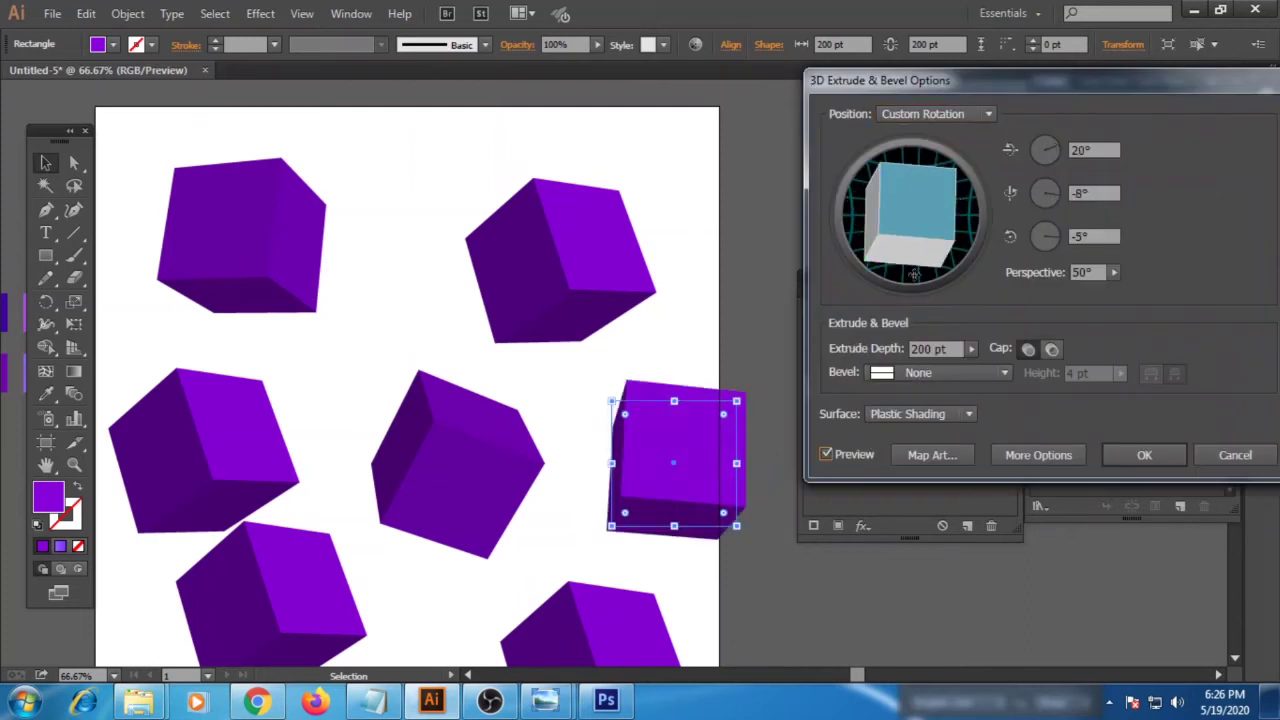
pyautogui.moveTo(873, 209); pyautogui.dragTo(920, 204)
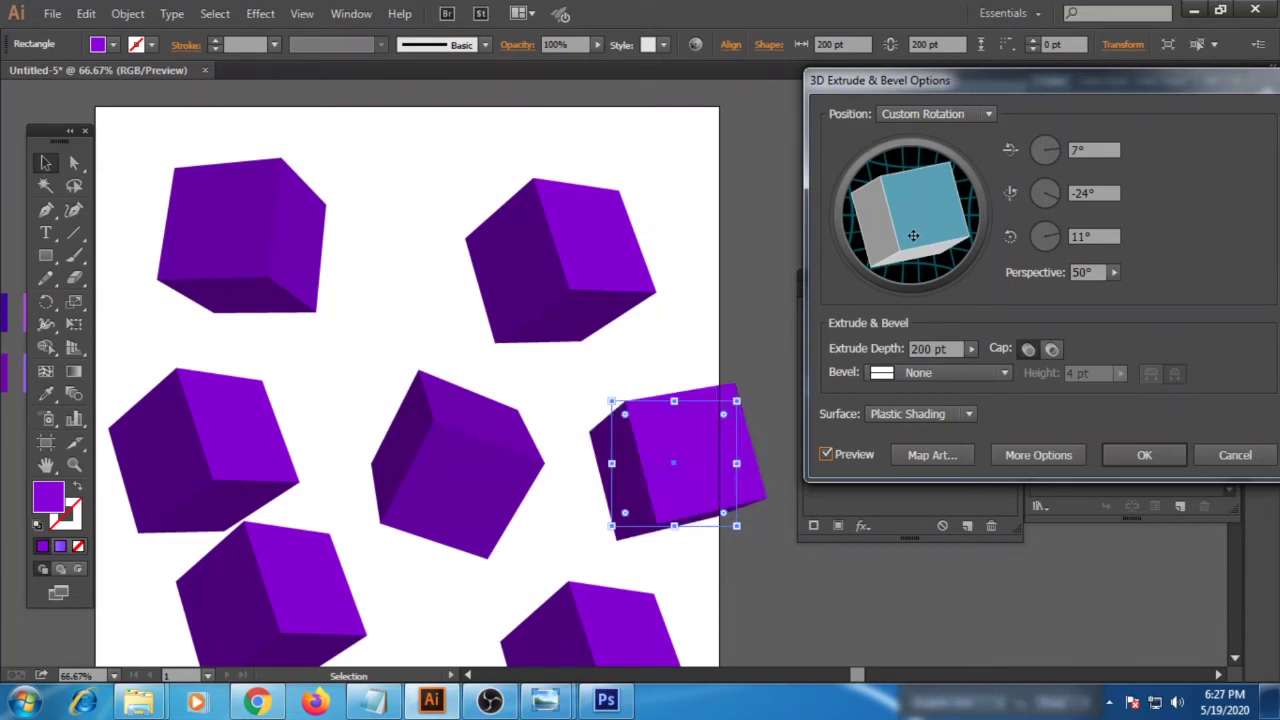
pyautogui.moveTo(912, 226); pyautogui.dragTo(916, 204)
pyautogui.click(1144, 455)
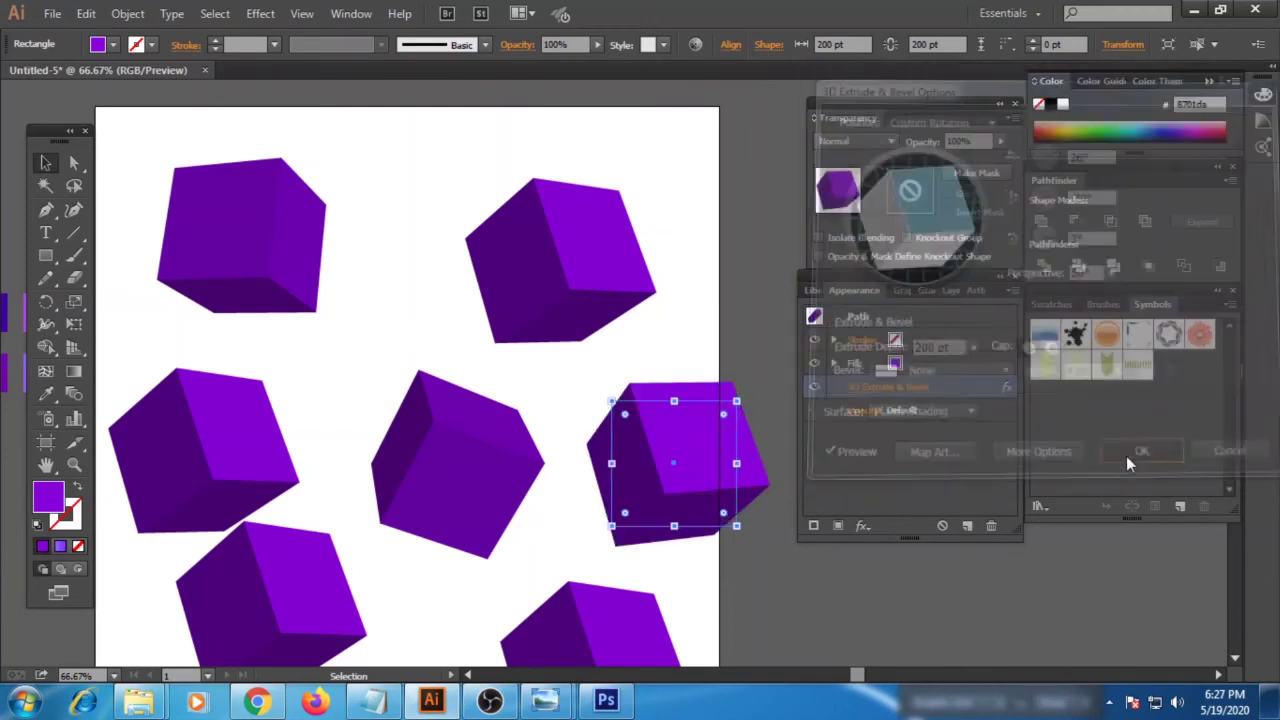
# - Rotate the left cube to 41°, 36°, 25°
pyautogui.scroll(-1, 587, 398)
pyautogui.moveTo(587, 398); pyautogui.dragTo(602, 305)
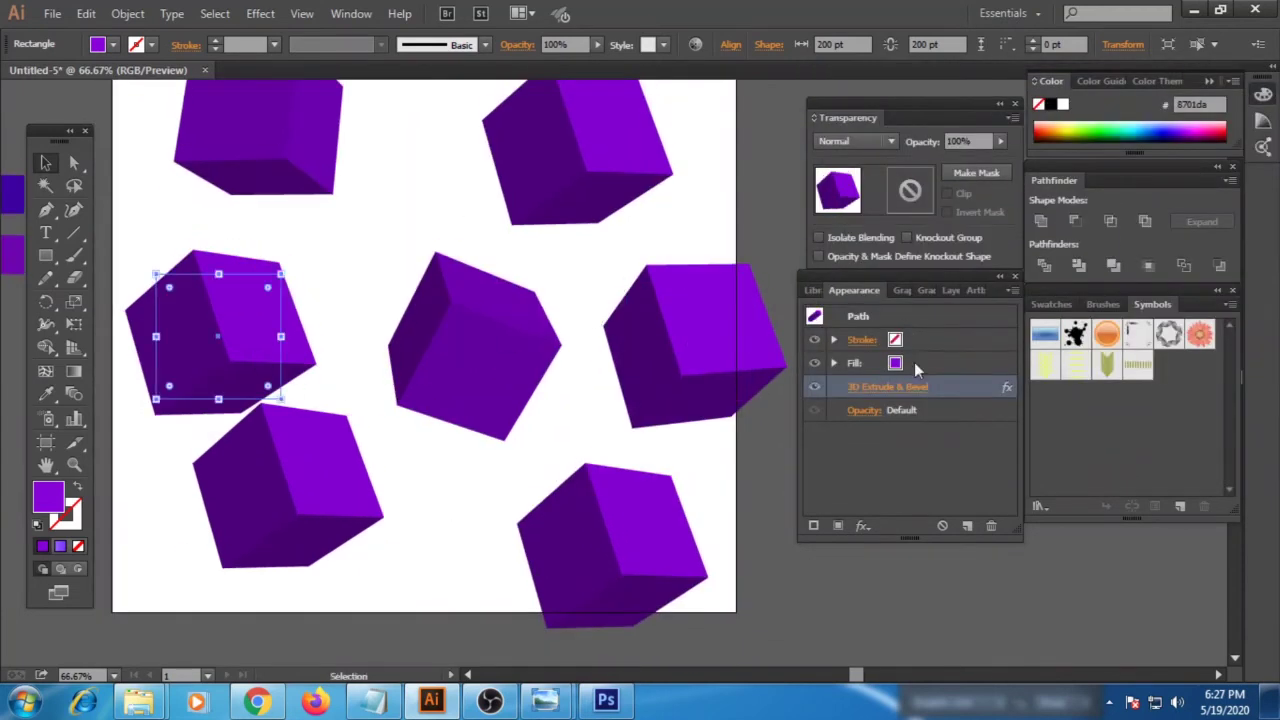
pyautogui.click(859, 385)
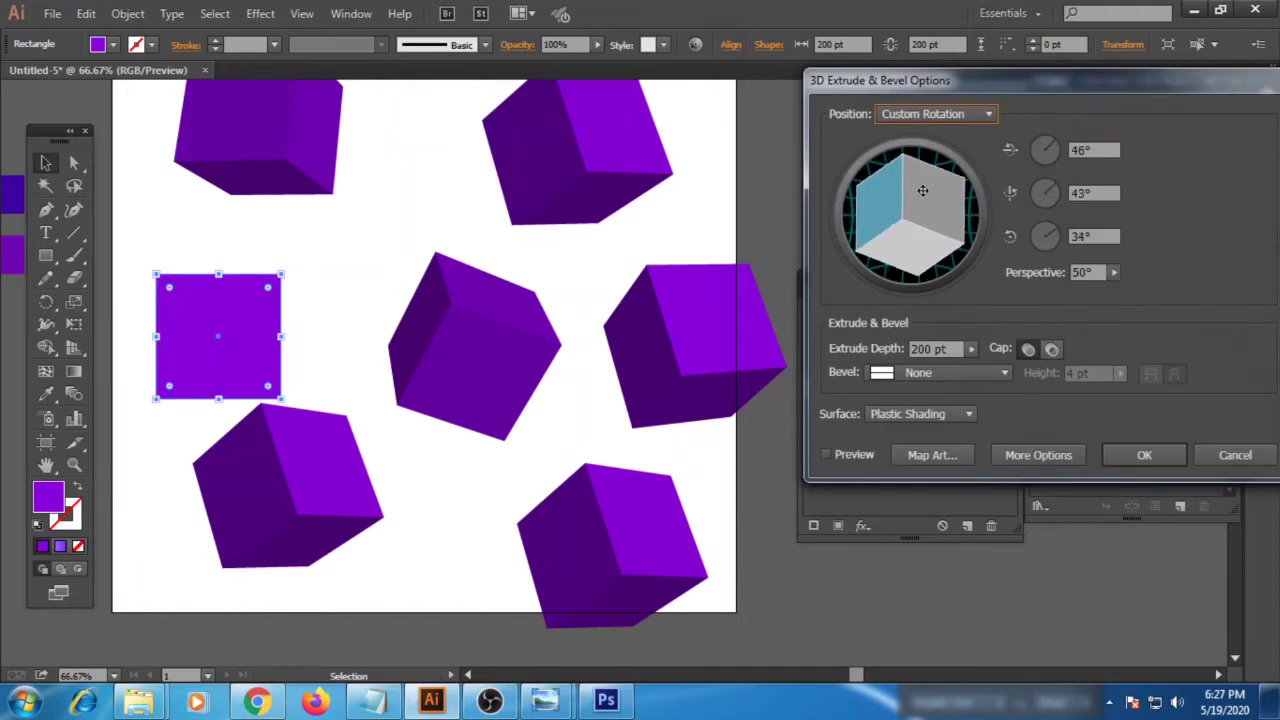
pyautogui.click(854, 455)
pyautogui.moveTo(886, 251); pyautogui.dragTo(885, 254)
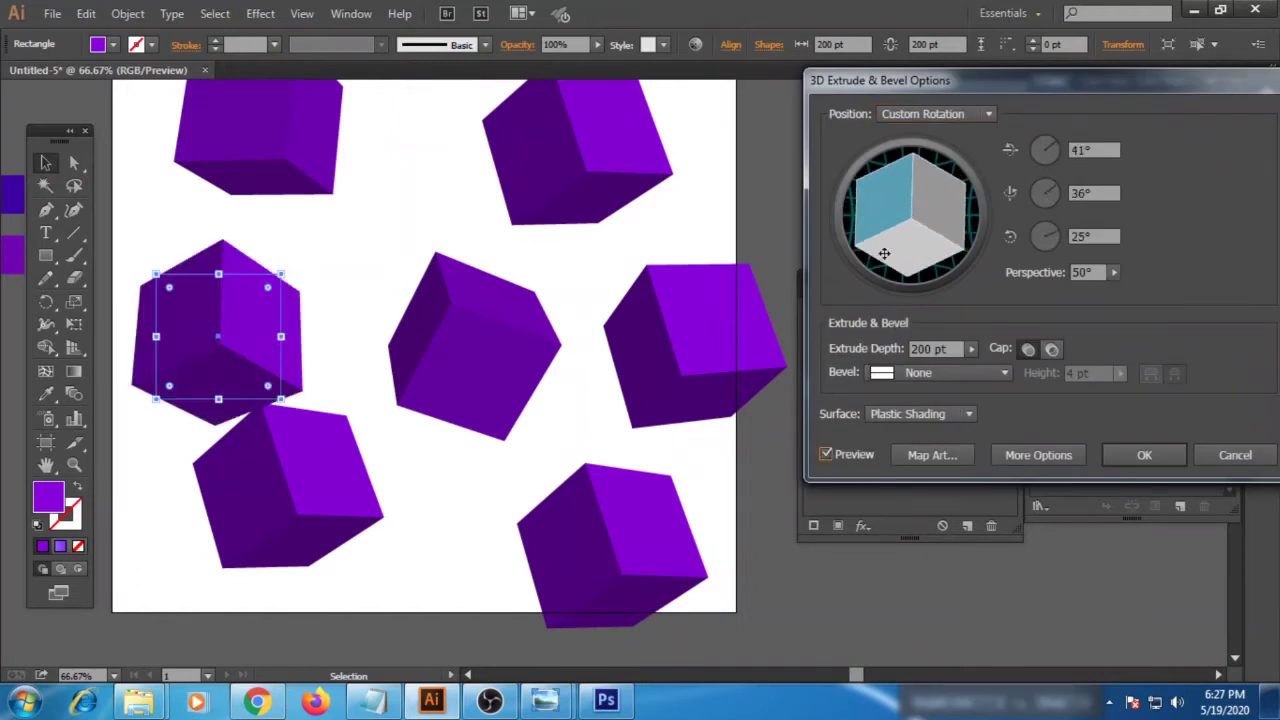
pyautogui.click(1112, 462)
# - Rotate the lower-left cube to a new angle, then deselect and zoom out
pyautogui.click(285, 485)
pyautogui.click(870, 385)
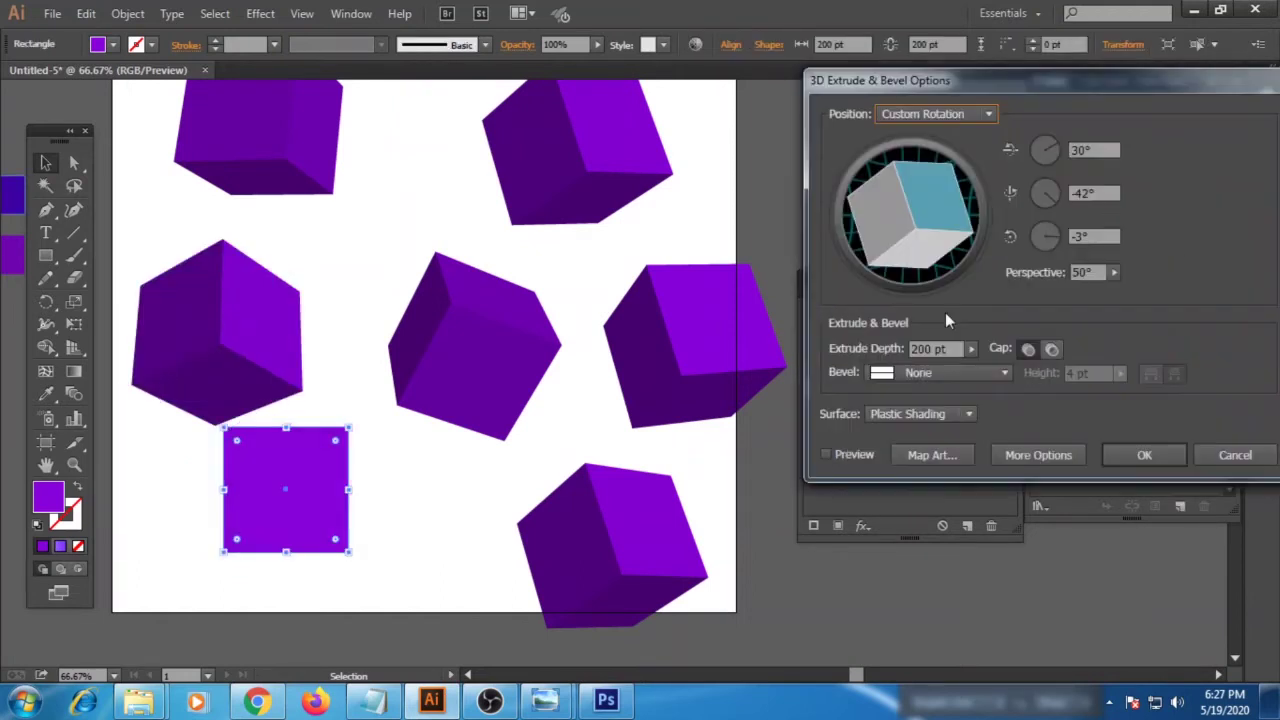
pyautogui.click(826, 454)
pyautogui.moveTo(905, 220)
pyautogui.mouseDown()
pyautogui.moveTo(928, 211)
pyautogui.moveTo(914, 237)
pyautogui.moveTo(900, 224)
pyautogui.moveTo(912, 214)
pyautogui.mouseUp()
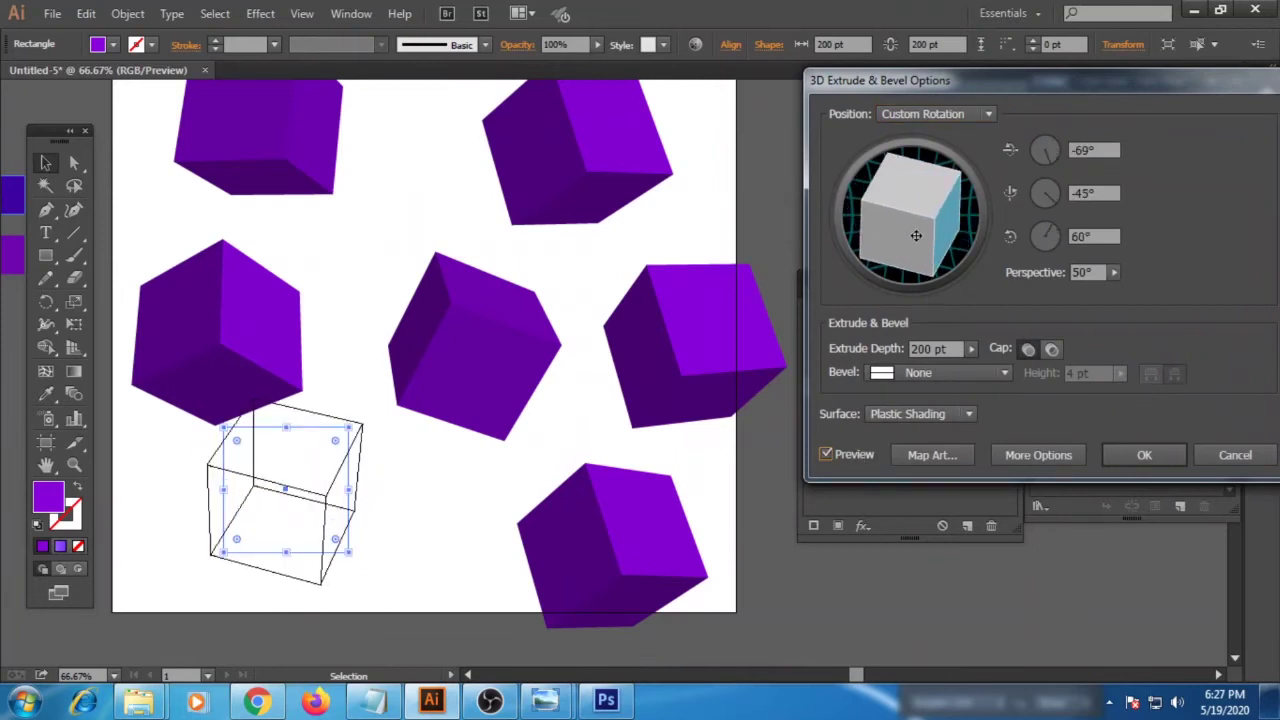
pyautogui.click(1143, 454)
pyautogui.click(779, 521)
pyautogui.hotkey('ctrl', '-')
pyautogui.hotkey('ctrl', '-')
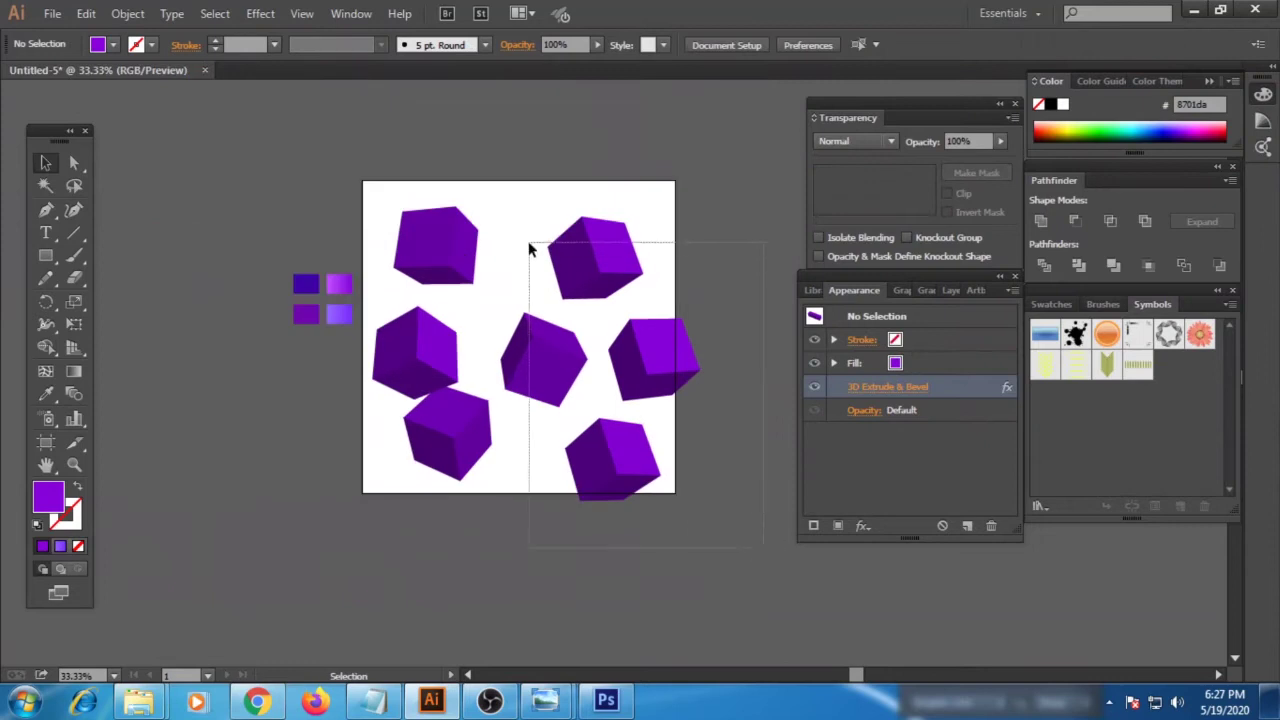
# - Expand the appearance of all cubes into editable shapes
pyautogui.moveTo(406, 173); pyautogui.dragTo(402, 170)
pyautogui.click(127, 13)
pyautogui.click(240, 231)
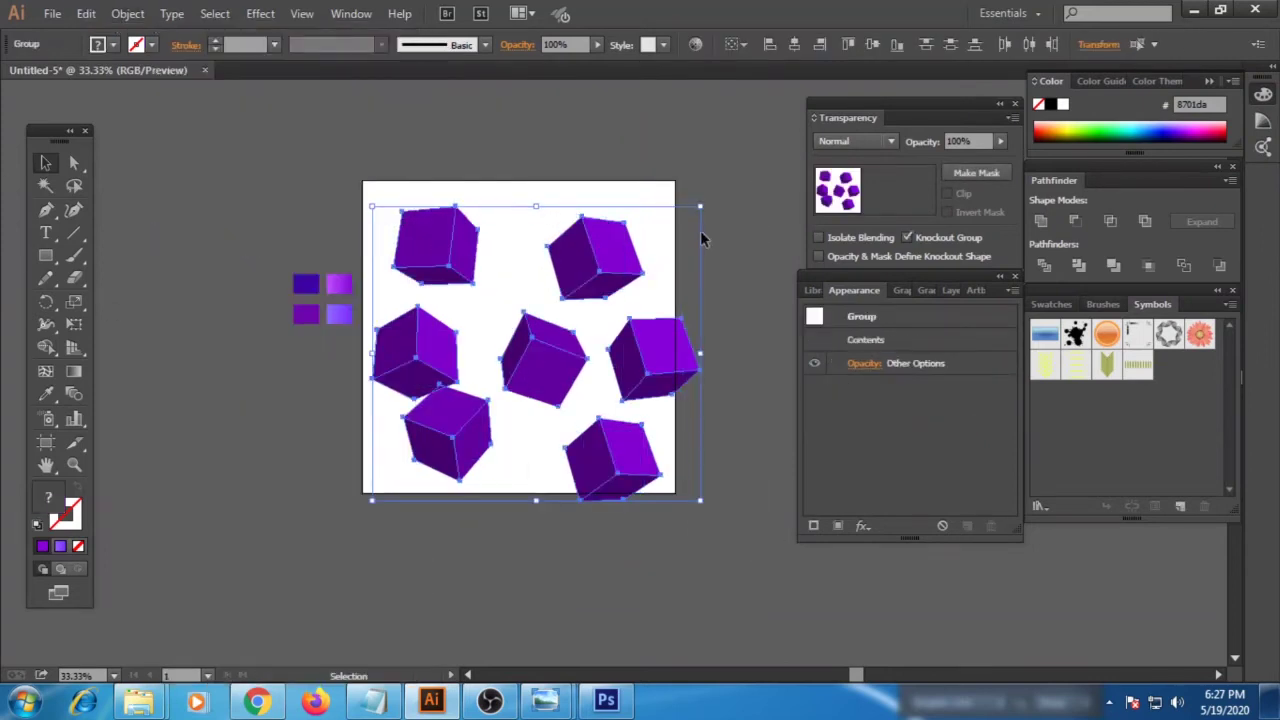
pyautogui.click(721, 274)
pyautogui.hotkey('ctrl', '+')
# - Enlarge the top-right cube and move the middle cube upward
pyautogui.click(543, 180)
pyautogui.moveTo(543, 180)
pyautogui.mouseDown()
pyautogui.moveTo(551, 323)
pyautogui.moveTo(660, 353)
pyautogui.moveTo(590, 333)
pyautogui.mouseUp()
pyautogui.moveTo(721, 186); pyautogui.dragTo(763, 136)
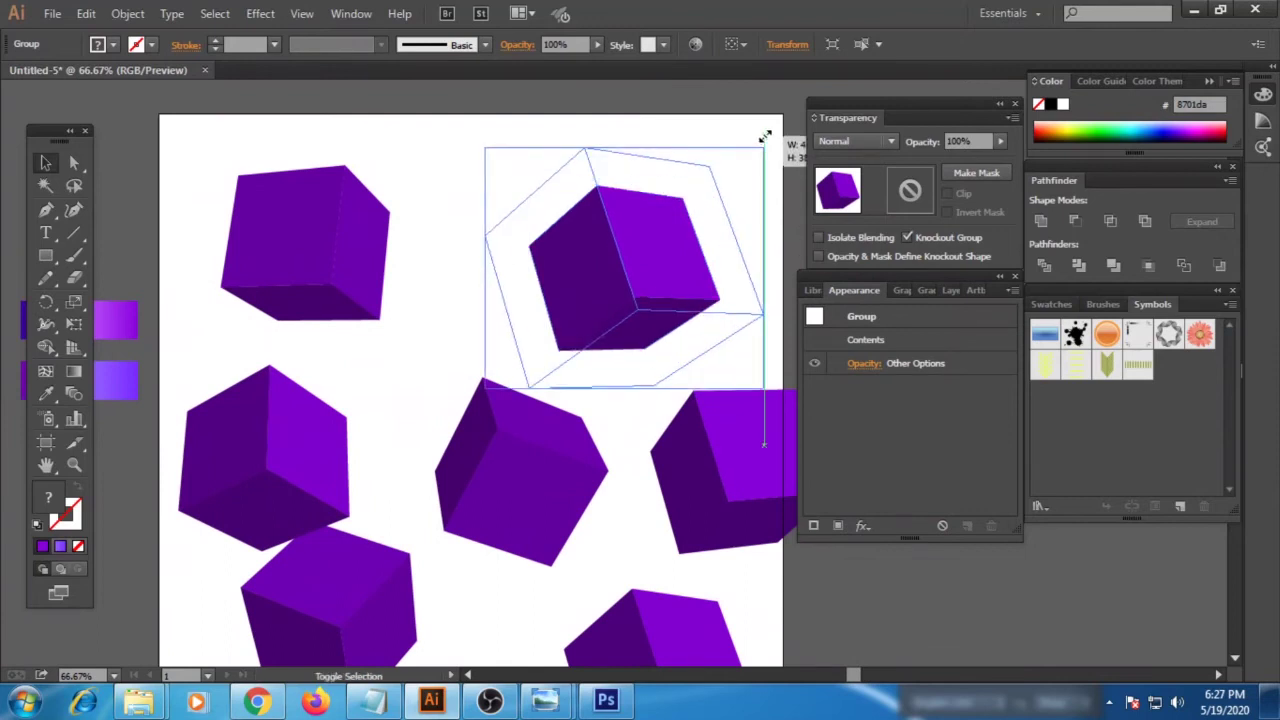
pyautogui.click(565, 480)
pyautogui.moveTo(565, 480); pyautogui.dragTo(567, 459)
# - Duplicate the bottom cube, shrink the copy, and place it on the large cube
pyautogui.moveTo(593, 521); pyautogui.dragTo(557, 380)
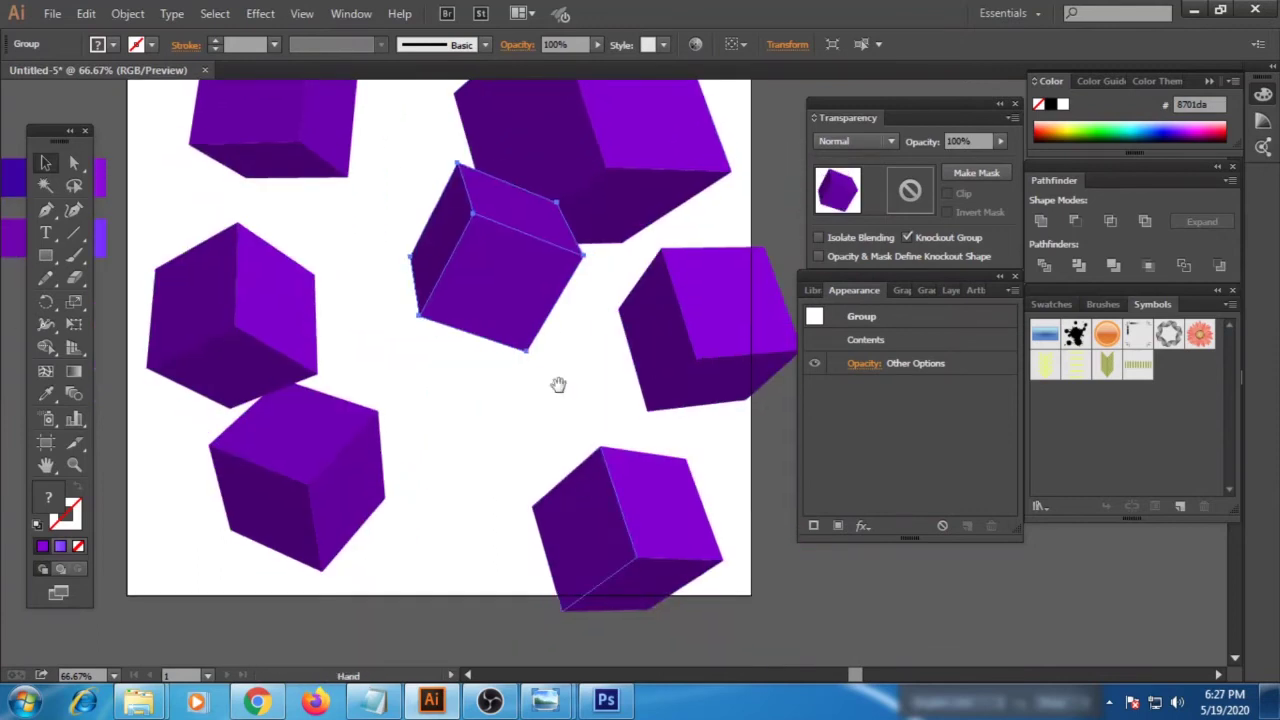
pyautogui.click(630, 525)
pyautogui.moveTo(648, 556); pyautogui.dragTo(567, 478)
pyautogui.moveTo(634, 542); pyautogui.dragTo(563, 457)
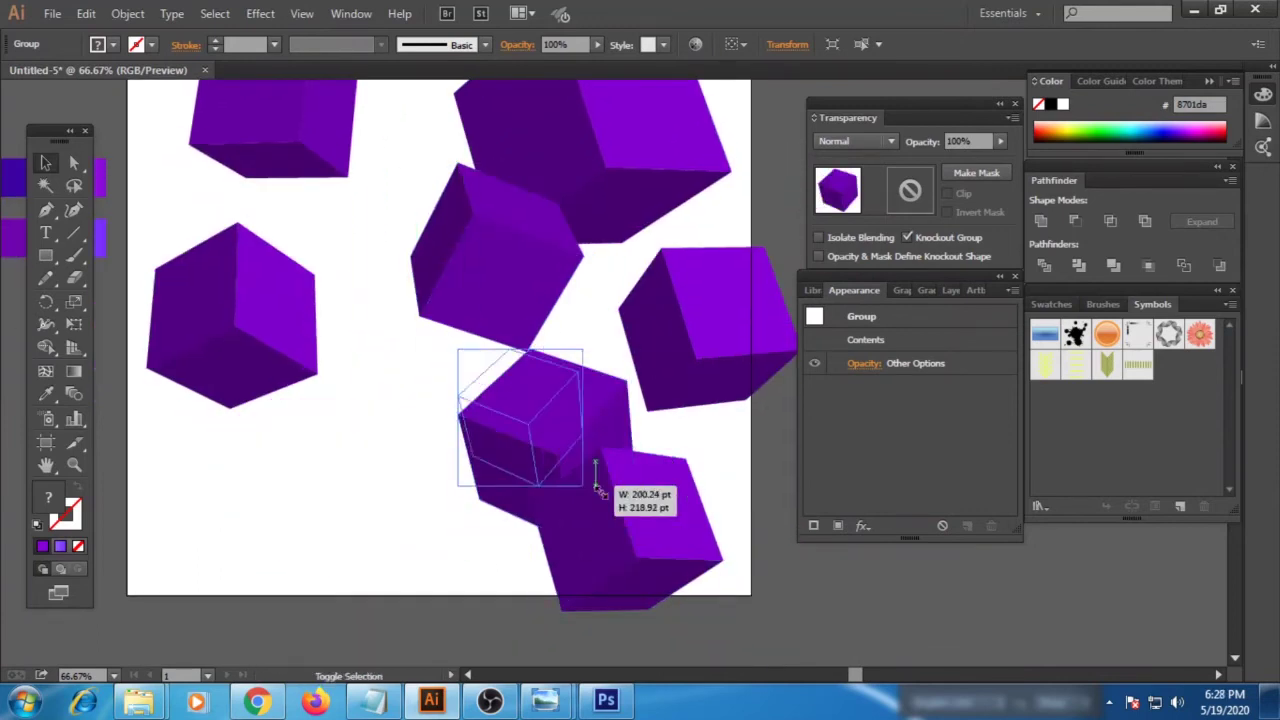
pyautogui.moveTo(510, 400); pyautogui.dragTo(526, 403)
pyautogui.click(650, 455)
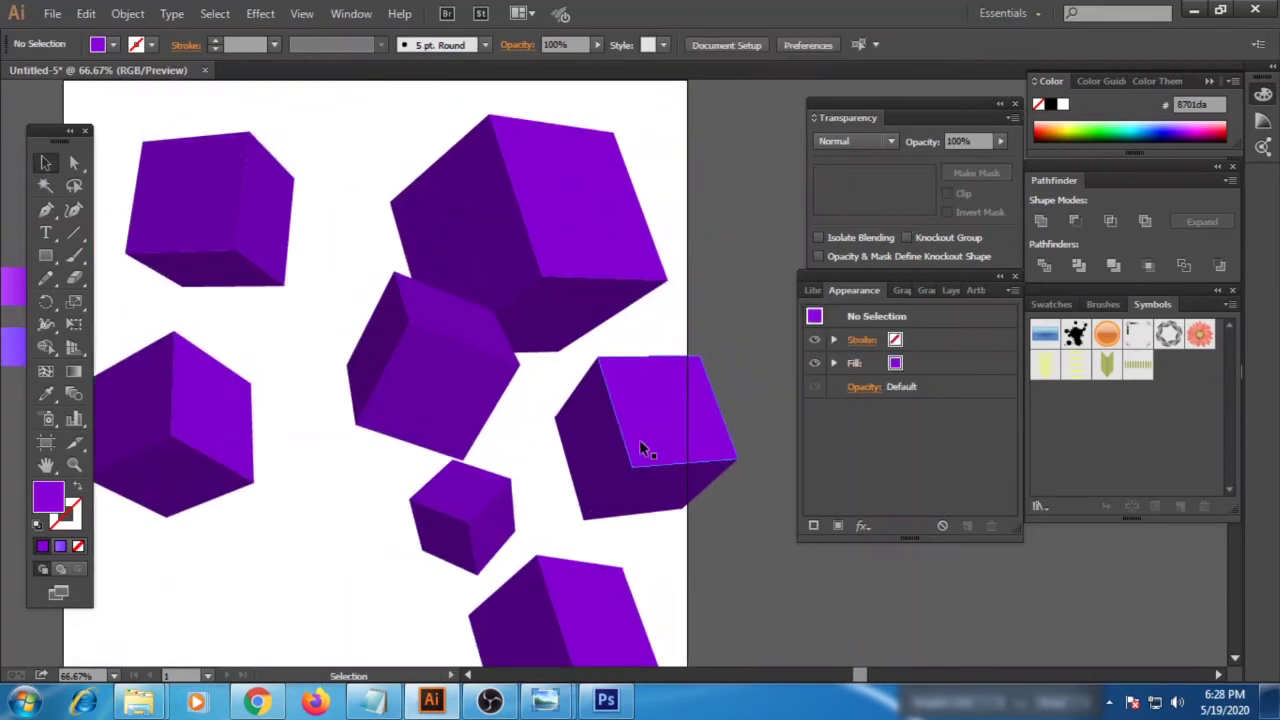
pyautogui.moveTo(641, 446)
pyautogui.mouseDown()
pyautogui.moveTo(358, 424)
pyautogui.moveTo(599, 387)
pyautogui.mouseUp()
pyautogui.moveTo(694, 470)
pyautogui.mouseDown()
pyautogui.moveTo(660, 430)
pyautogui.moveTo(551, 362)
pyautogui.mouseUp()
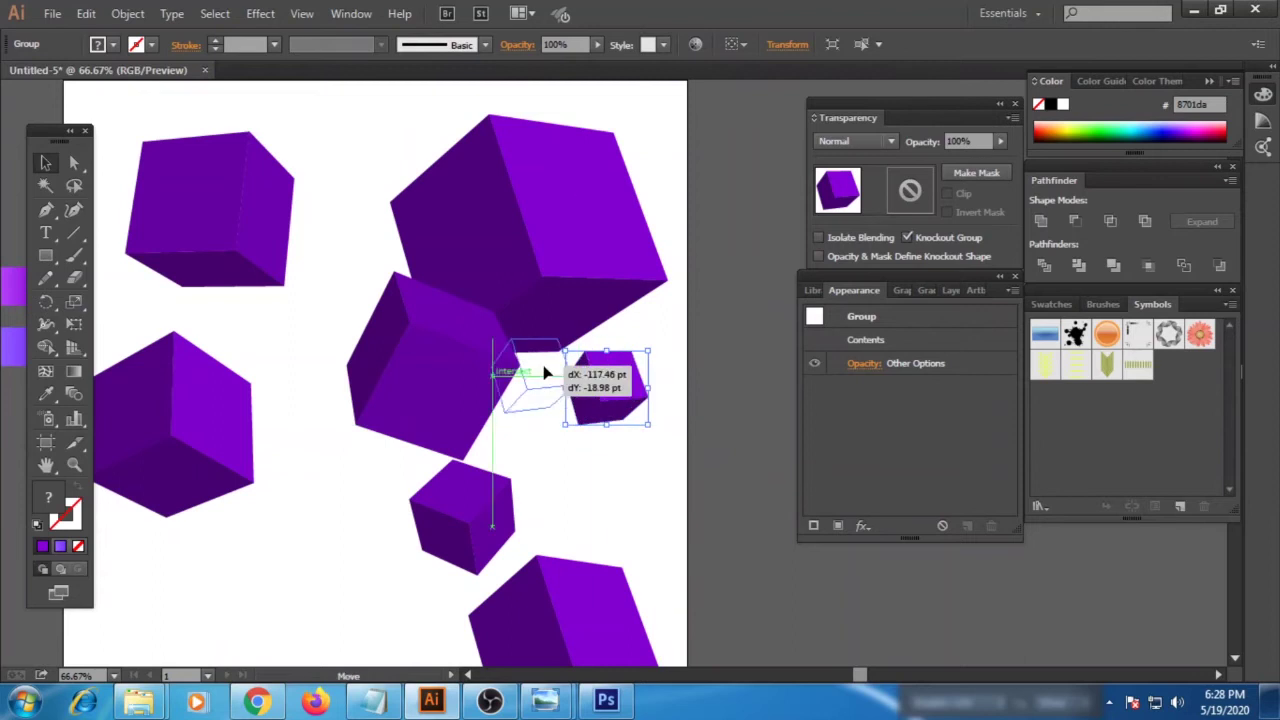
pyautogui.click(608, 451)
pyautogui.moveTo(563, 470); pyautogui.dragTo(565, 398)
# - Resize the large bottom cube and move it up onto the top cubes
pyautogui.moveTo(496, 437); pyautogui.dragTo(497, 440)
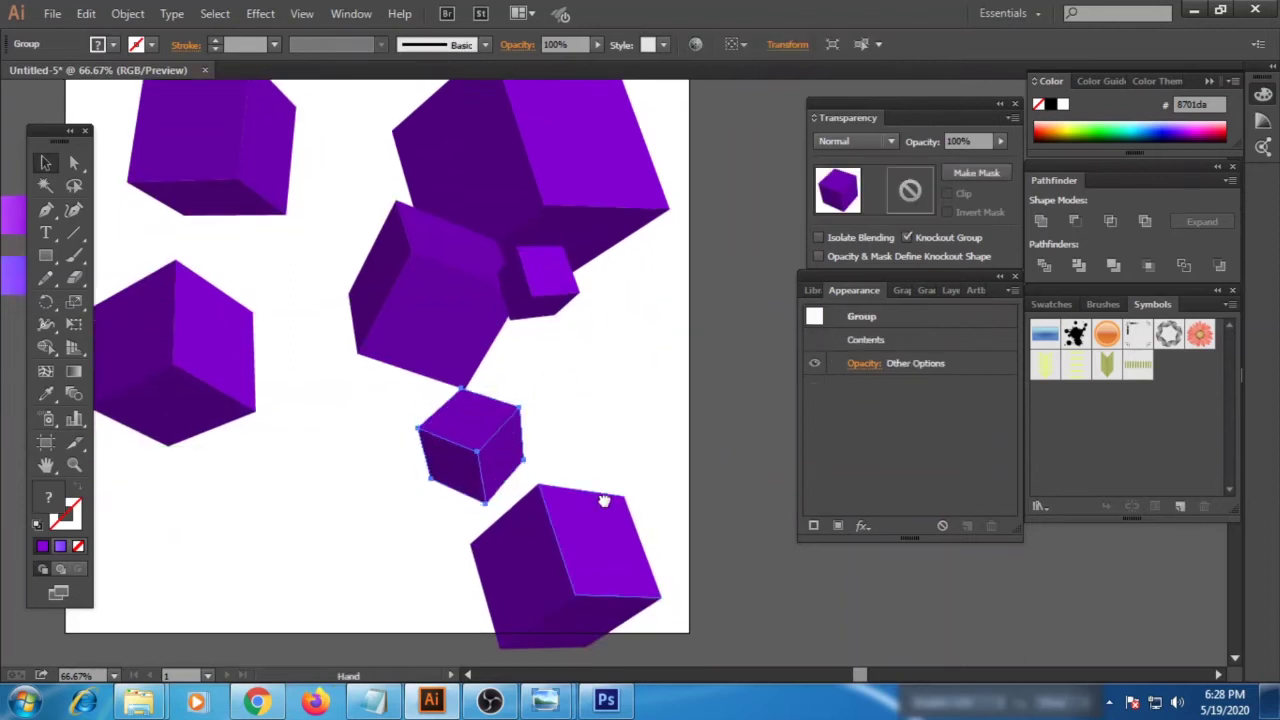
pyautogui.moveTo(625, 600); pyautogui.dragTo(351, 451)
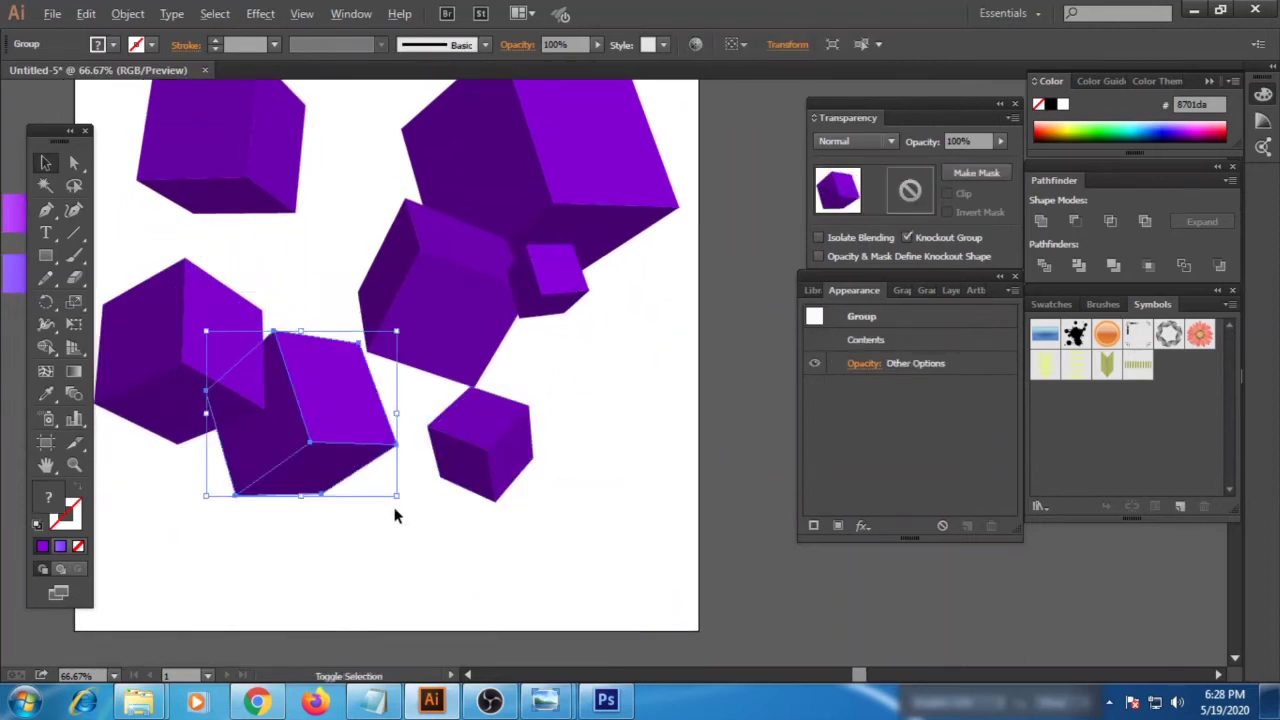
pyautogui.moveTo(397, 495); pyautogui.dragTo(386, 486)
pyautogui.moveTo(330, 420); pyautogui.dragTo(390, 195)
pyautogui.click(432, 489)
pyautogui.moveTo(370, 381); pyautogui.dragTo(475, 529)
pyautogui.click(466, 317)
# - Move the top-left cube down onto the middle cubes
pyautogui.click(427, 476)
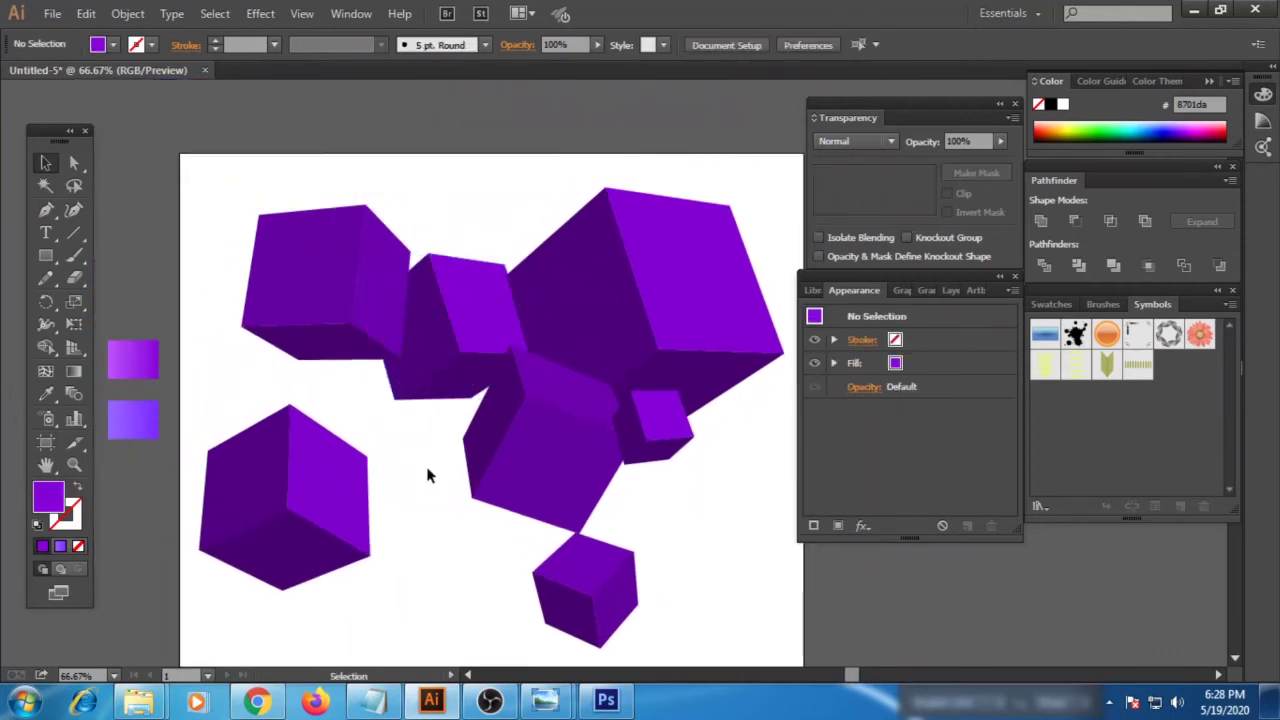
pyautogui.click(443, 335)
pyautogui.click(362, 358)
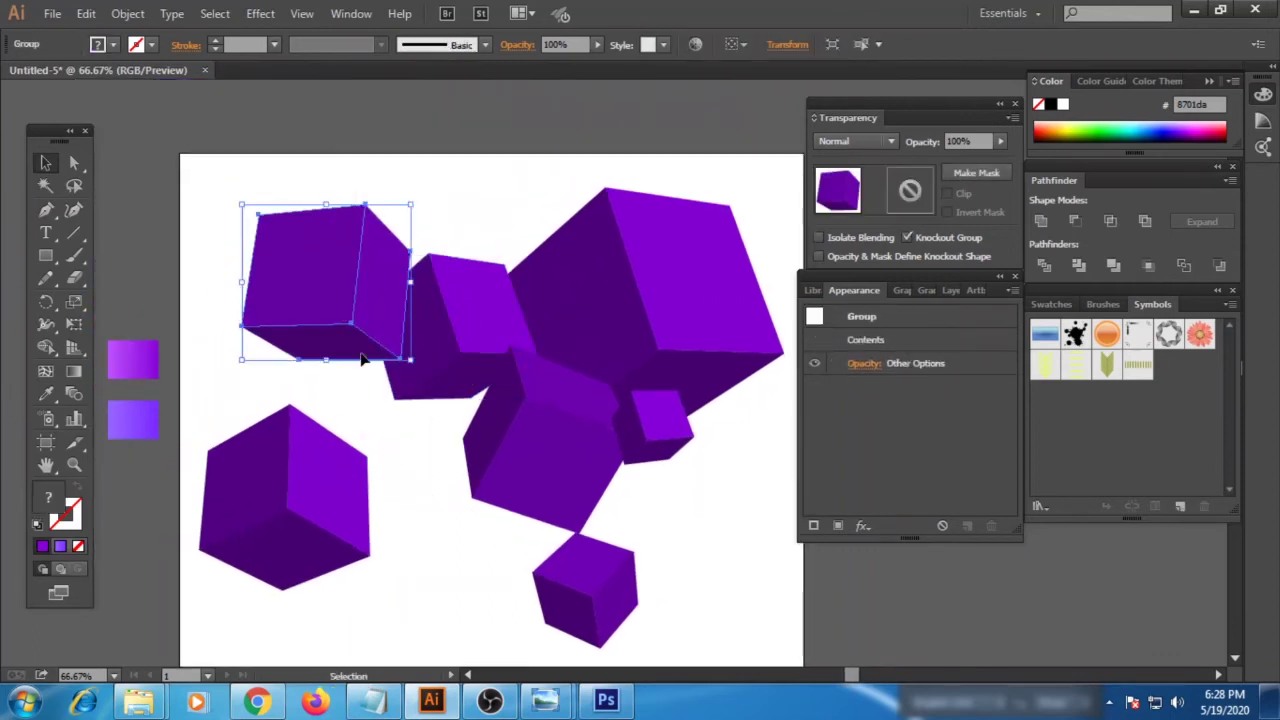
pyautogui.moveTo(362, 358); pyautogui.dragTo(454, 488)
# - Move the lower-left cube to the top-left and nudge the big lower-left cube into the cluster
pyautogui.moveTo(420, 443); pyautogui.dragTo(360, 387)
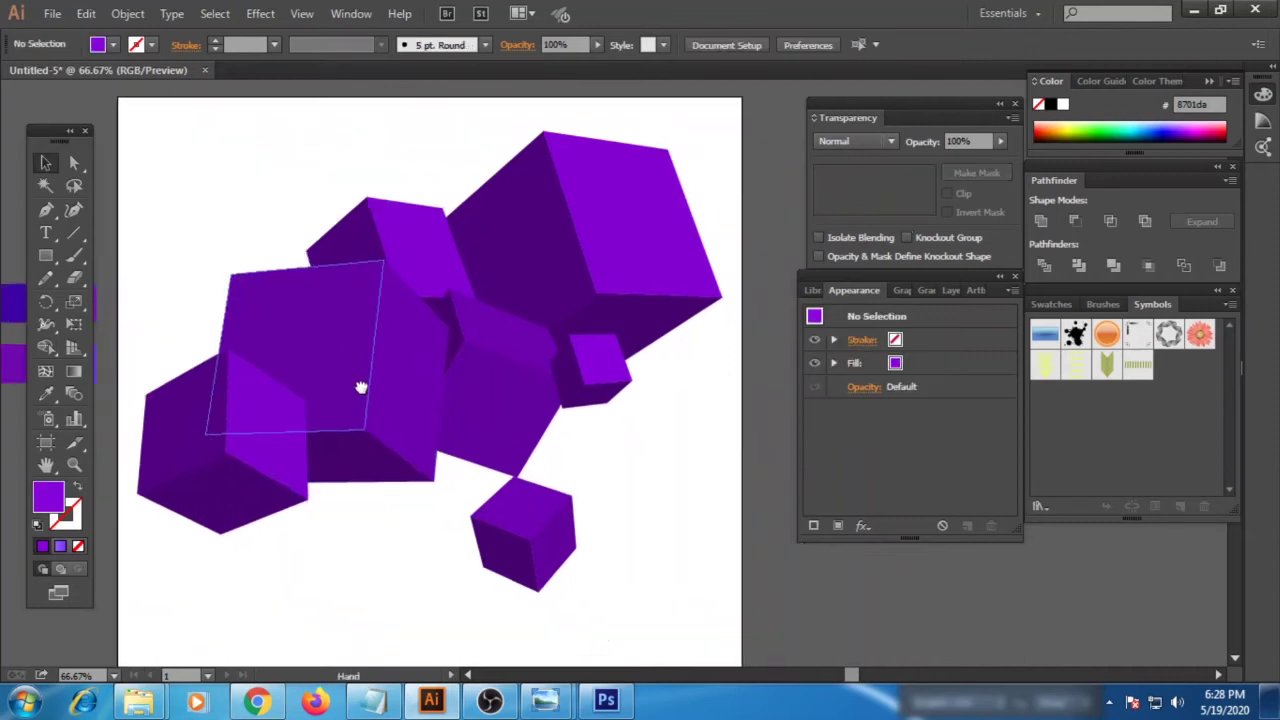
pyautogui.moveTo(266, 471); pyautogui.dragTo(430, 135)
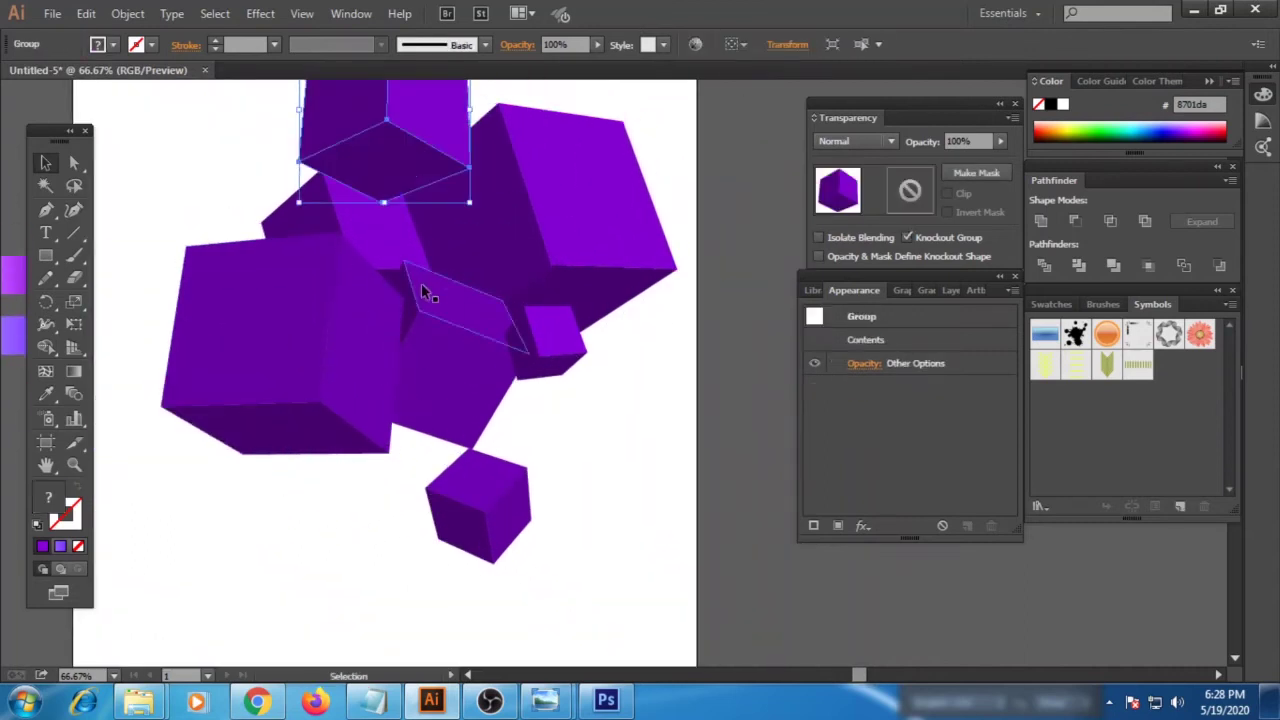
pyautogui.moveTo(342, 126)
pyautogui.mouseDown()
pyautogui.moveTo(391, 189)
pyautogui.moveTo(263, 223)
pyautogui.moveTo(287, 241)
pyautogui.mouseUp()
pyautogui.click(150, 300)
pyautogui.moveTo(336, 277); pyautogui.dragTo(296, 281)
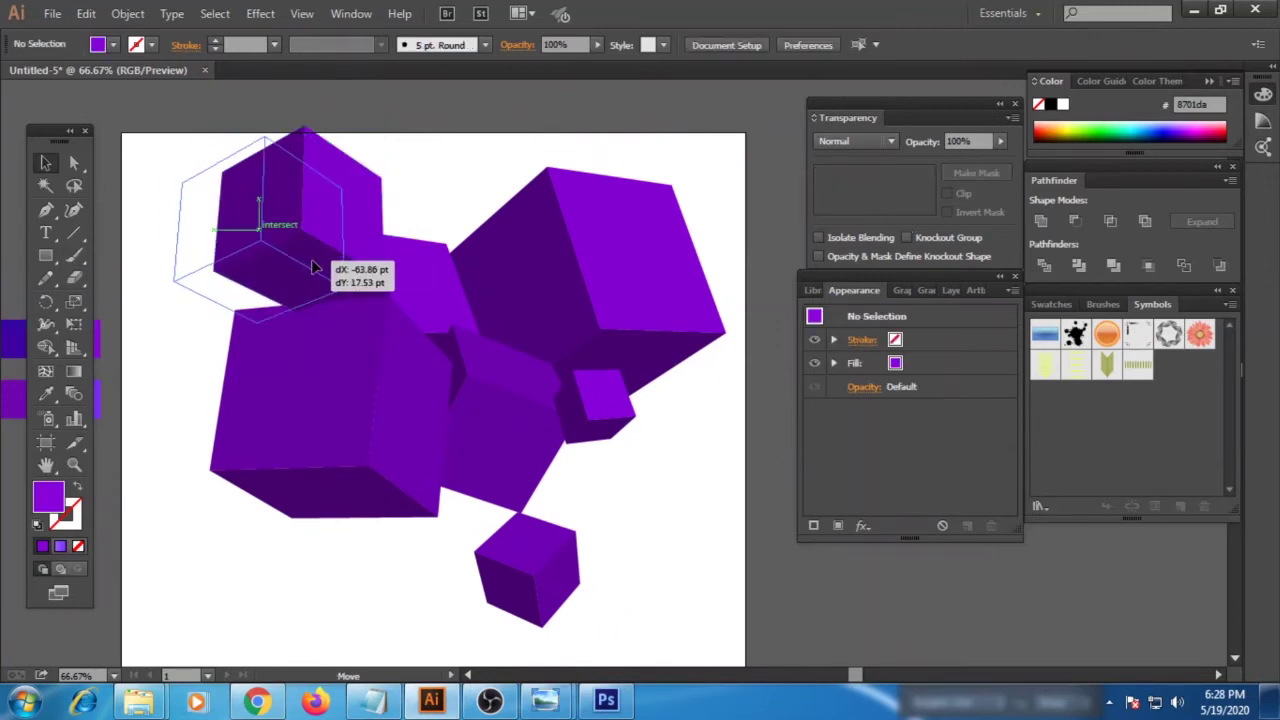
pyautogui.click(700, 486)
pyautogui.moveTo(565, 480); pyautogui.dragTo(556, 454)
pyautogui.moveTo(399, 428); pyautogui.dragTo(386, 422)
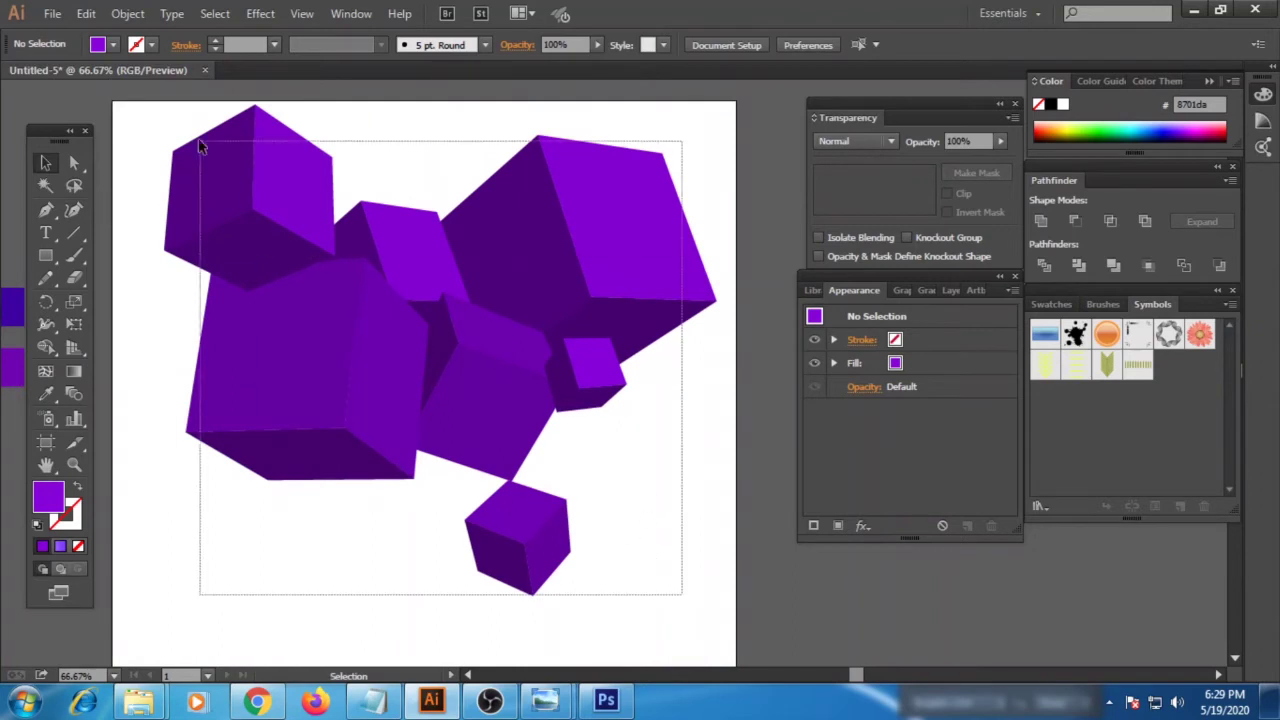
# - Rotate the whole cube cluster slightly clockwise and move it down
pyautogui.moveTo(679, 598); pyautogui.dragTo(200, 114)
pyautogui.moveTo(728, 100); pyautogui.dragTo(735, 280)
pyautogui.click(649, 534)
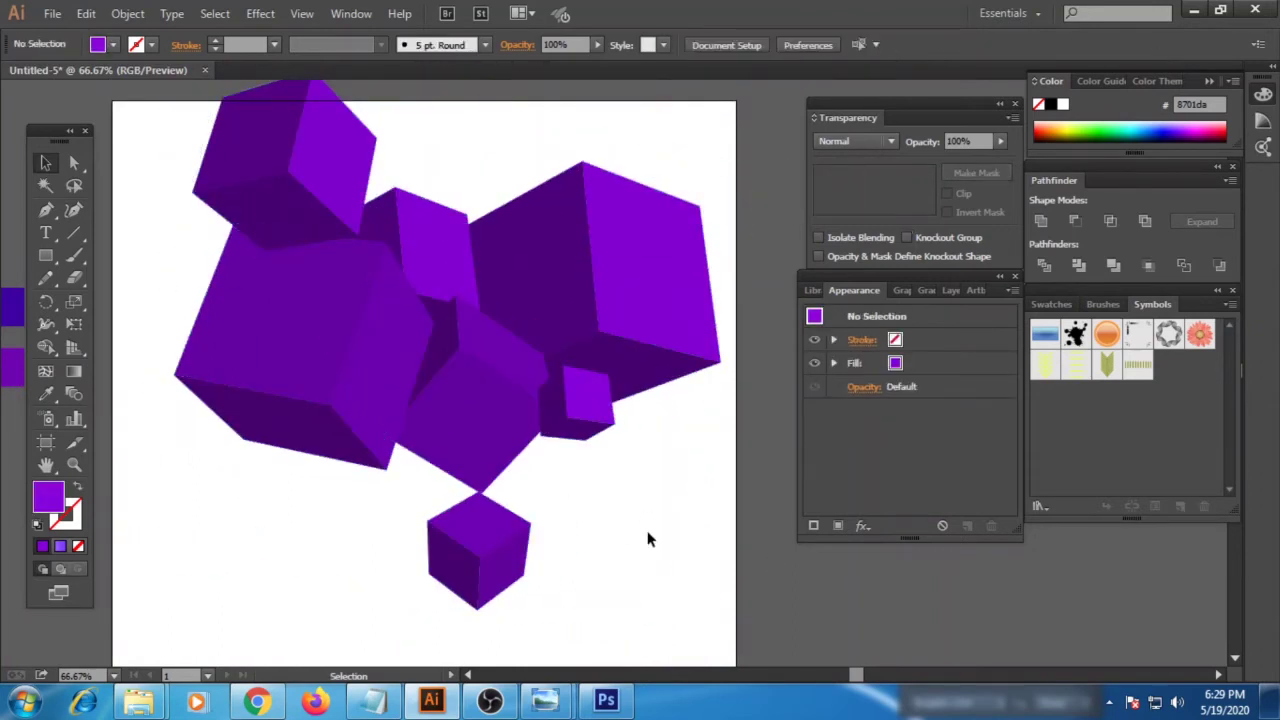
pyautogui.scroll(1, 563, 486)
pyautogui.moveTo(734, 606)
pyautogui.mouseDown()
pyautogui.moveTo(234, 126)
pyautogui.moveTo(304, 226)
pyautogui.mouseUp()
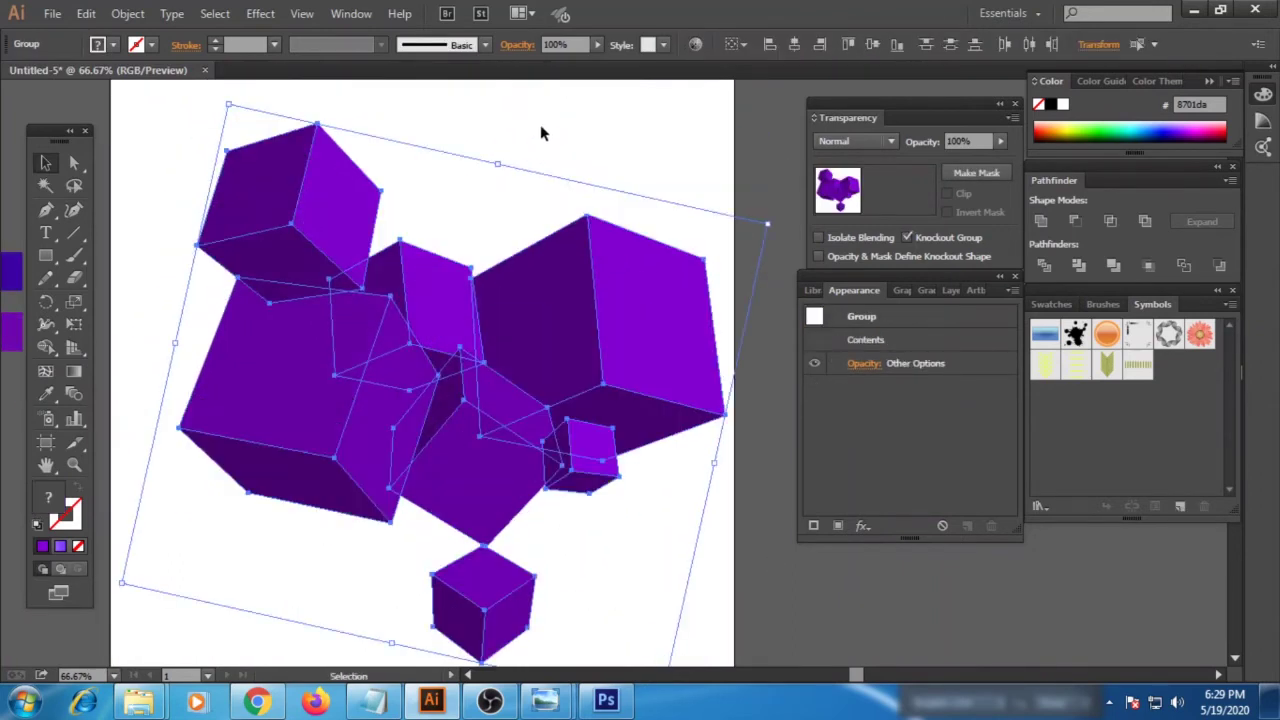
# - Isolate the top-right cube and fill its right face with the lighter purple swatch
pyautogui.click(540, 129)
pyautogui.moveTo(531, 206); pyautogui.dragTo(643, 383)
pyautogui.hotkey('ctrl', '-')
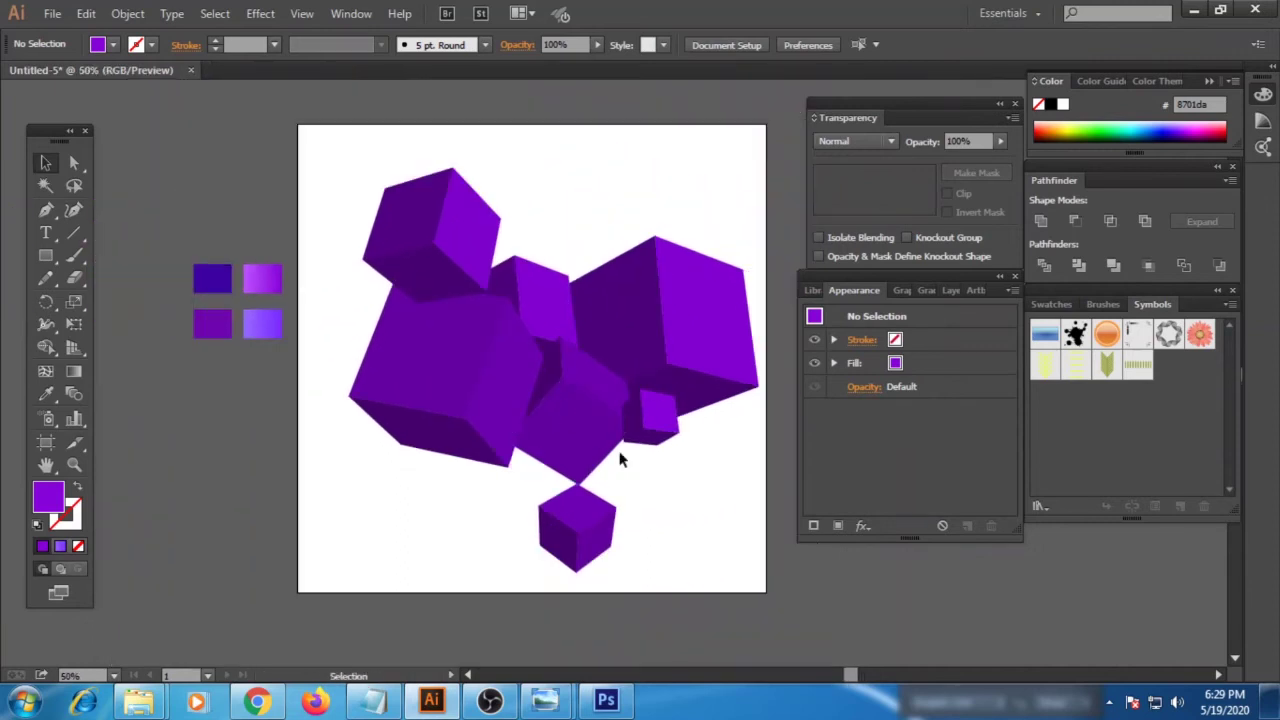
pyautogui.hscroll(1, 620, 449)
pyautogui.doubleClick(662, 330)
pyautogui.doubleClick(662, 330)
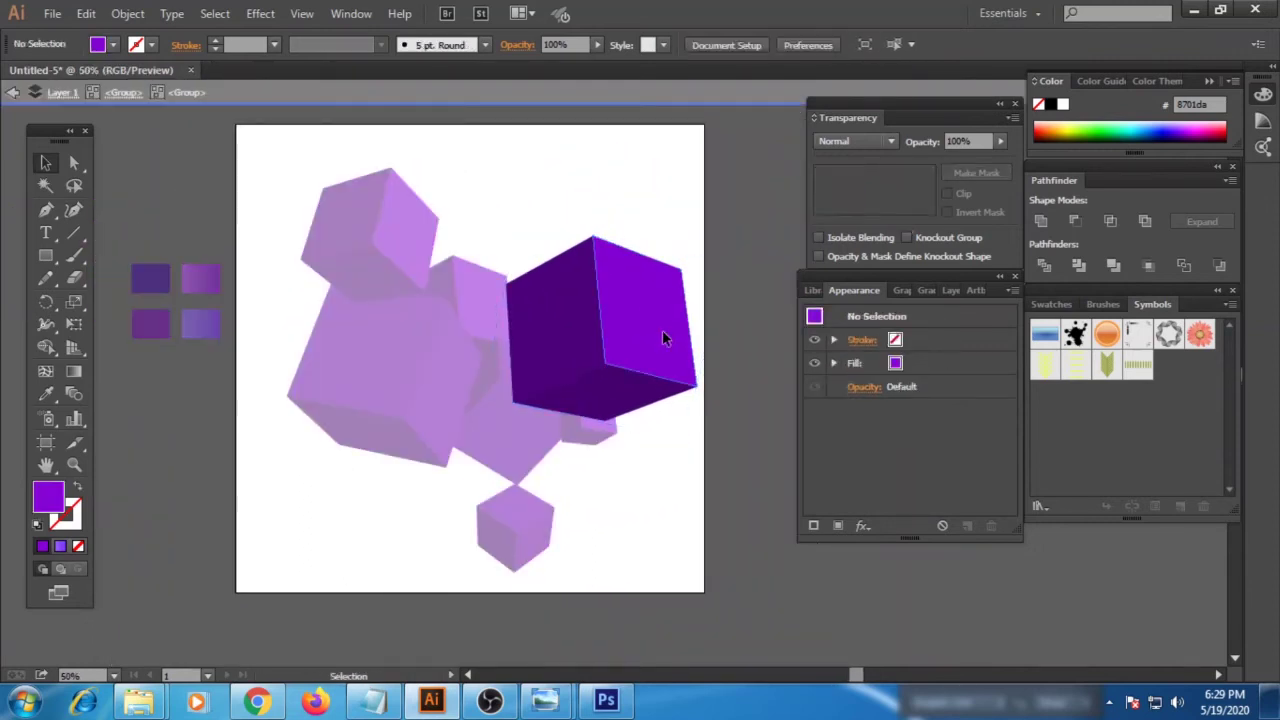
pyautogui.click(662, 330)
pyautogui.click(46, 393)
pyautogui.click(200, 280)
pyautogui.click(45, 163)
# - Give the left and bottom faces lighter purple, and make the right face's gradient darken toward the bottom
pyautogui.click(555, 330)
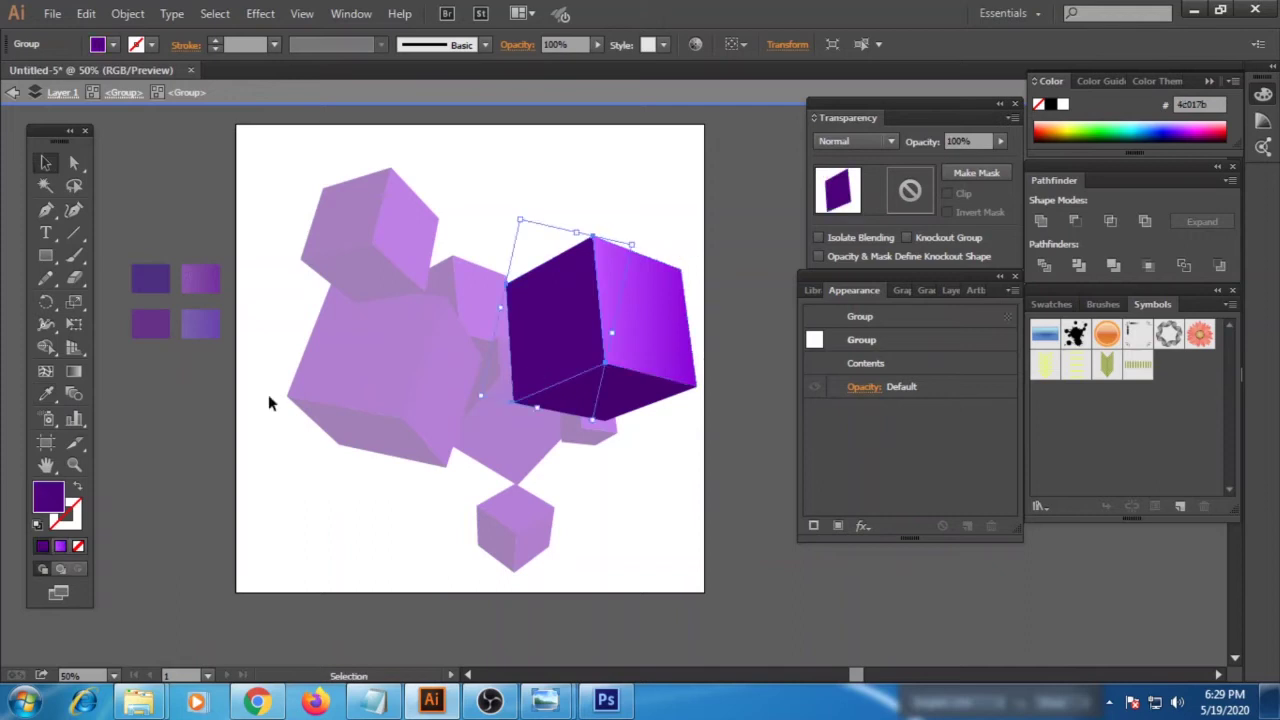
pyautogui.click(212, 268)
pyautogui.click(605, 398)
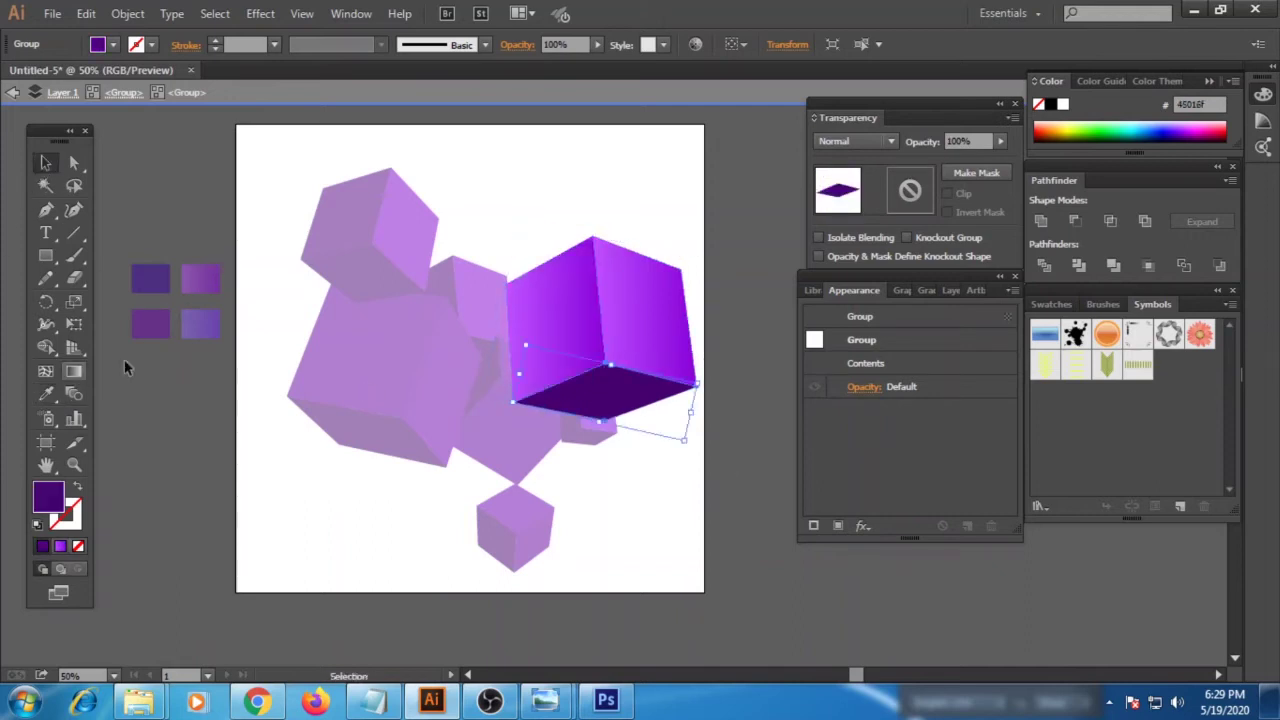
pyautogui.click(148, 334)
pyautogui.click(212, 345)
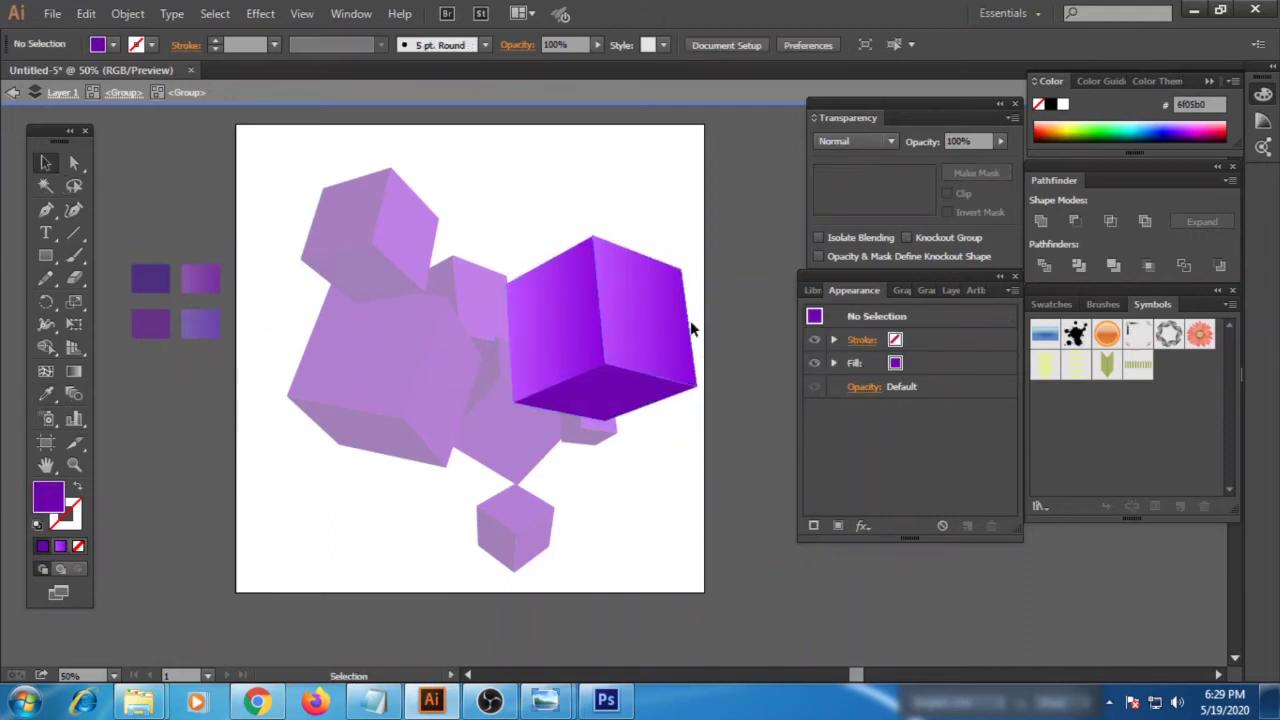
pyautogui.click(640, 300)
pyautogui.moveTo(585, 268)
pyautogui.mouseDown()
pyautogui.moveTo(545, 346)
pyautogui.moveTo(545, 268)
pyautogui.mouseUp()
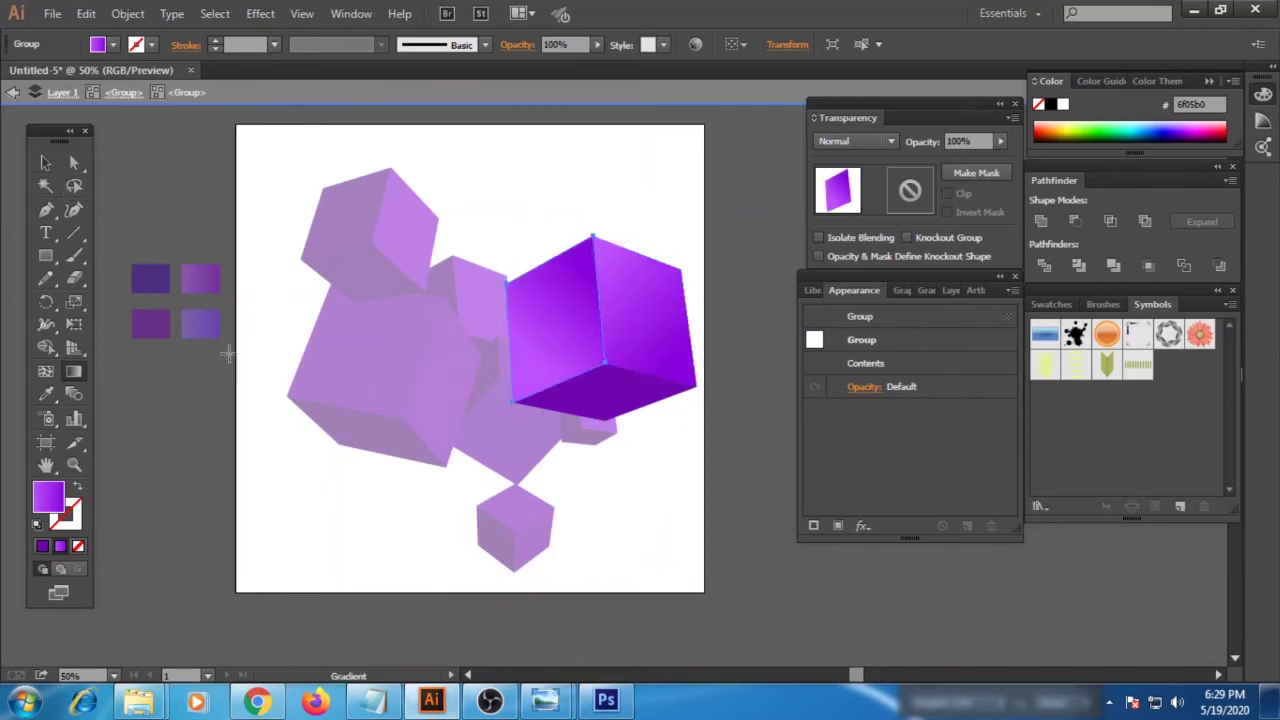
# - In the top-left cube, copy the right cube's gradients onto the bottom and left faces, redirecting the left gradient
pyautogui.doubleClick(264, 390)
pyautogui.doubleClick(366, 275)
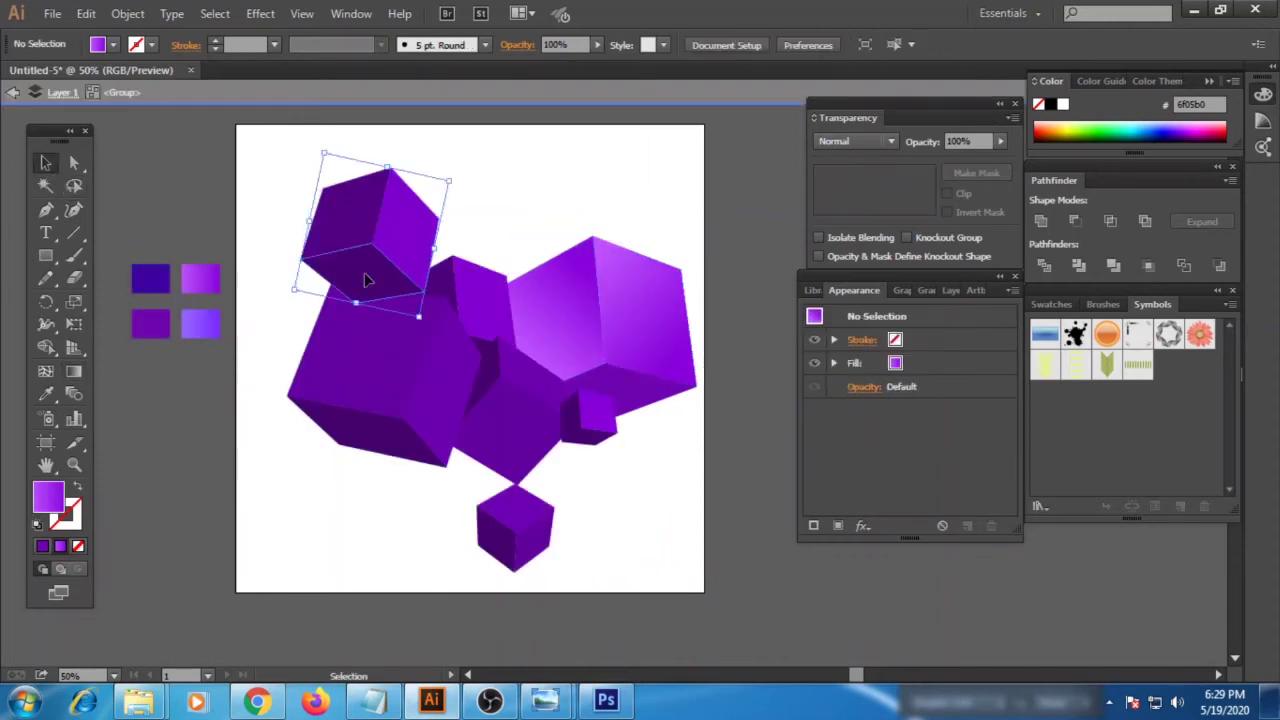
pyautogui.click(646, 389)
pyautogui.click(45, 162)
pyautogui.click(310, 230)
pyautogui.click(651, 314)
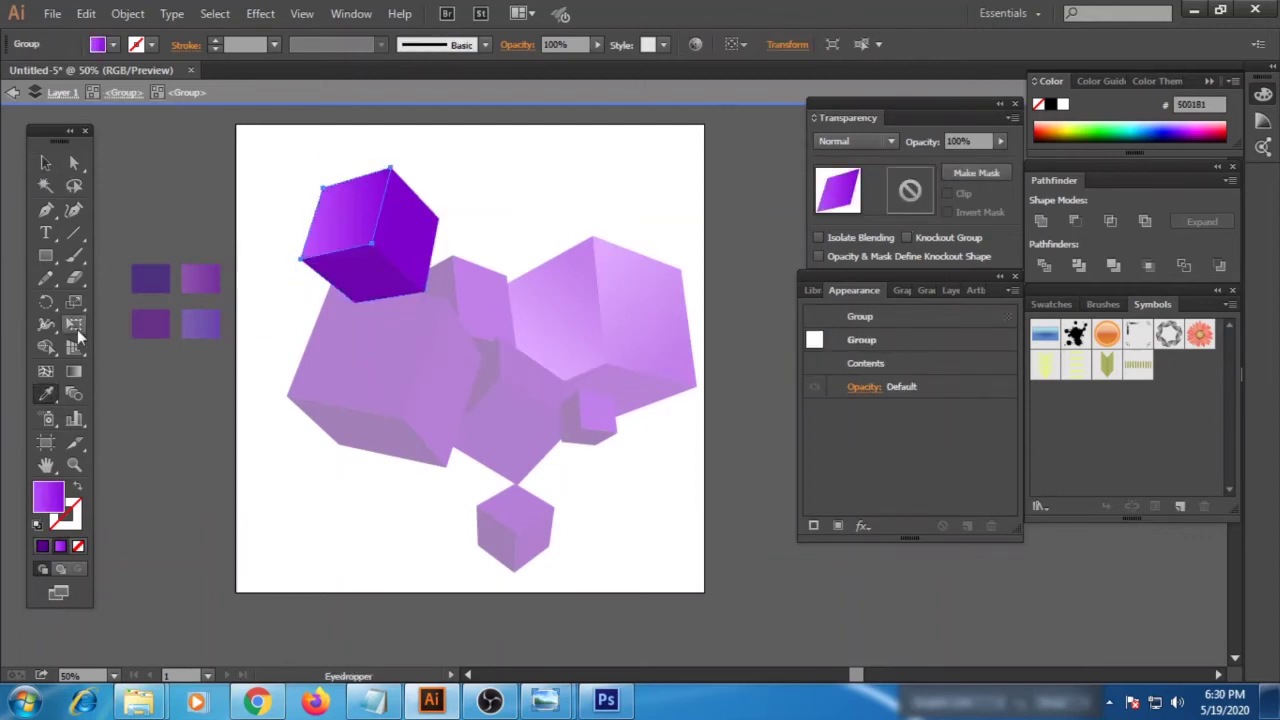
pyautogui.moveTo(314, 177); pyautogui.dragTo(383, 268)
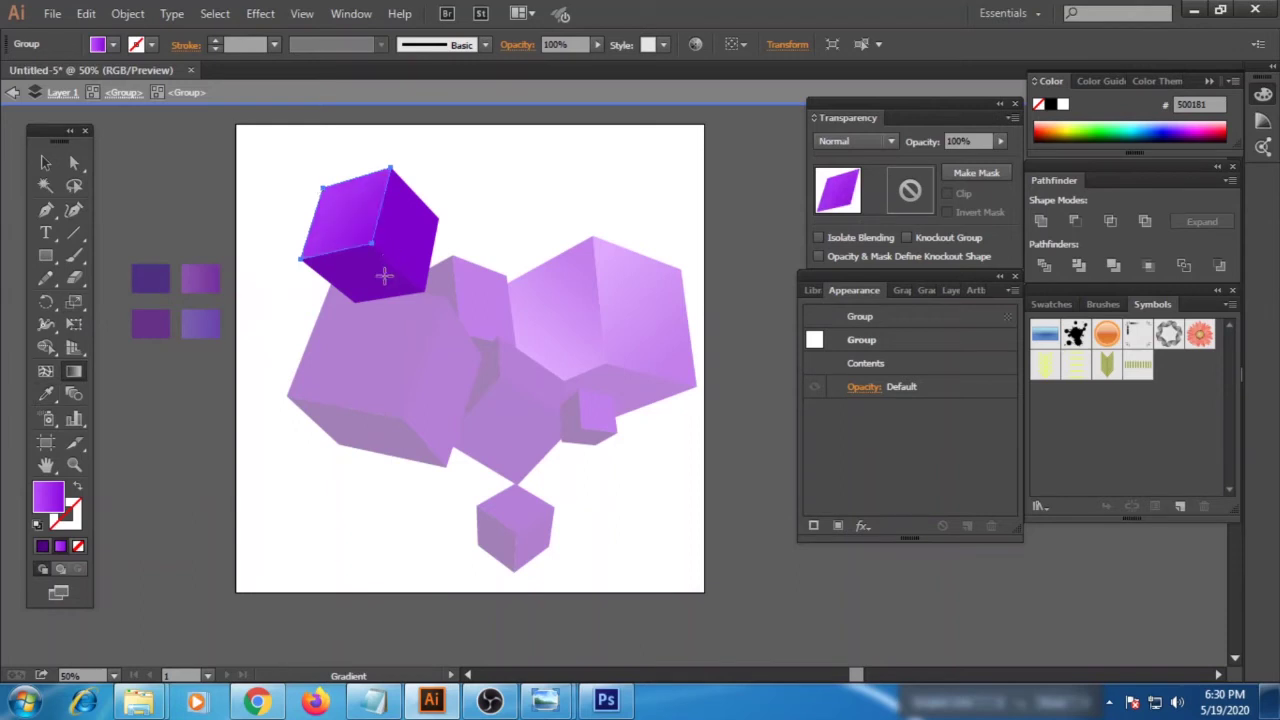
# - Fill the top cube's right face with a light purple gradient
pyautogui.click(45, 162)
pyautogui.click(405, 235)
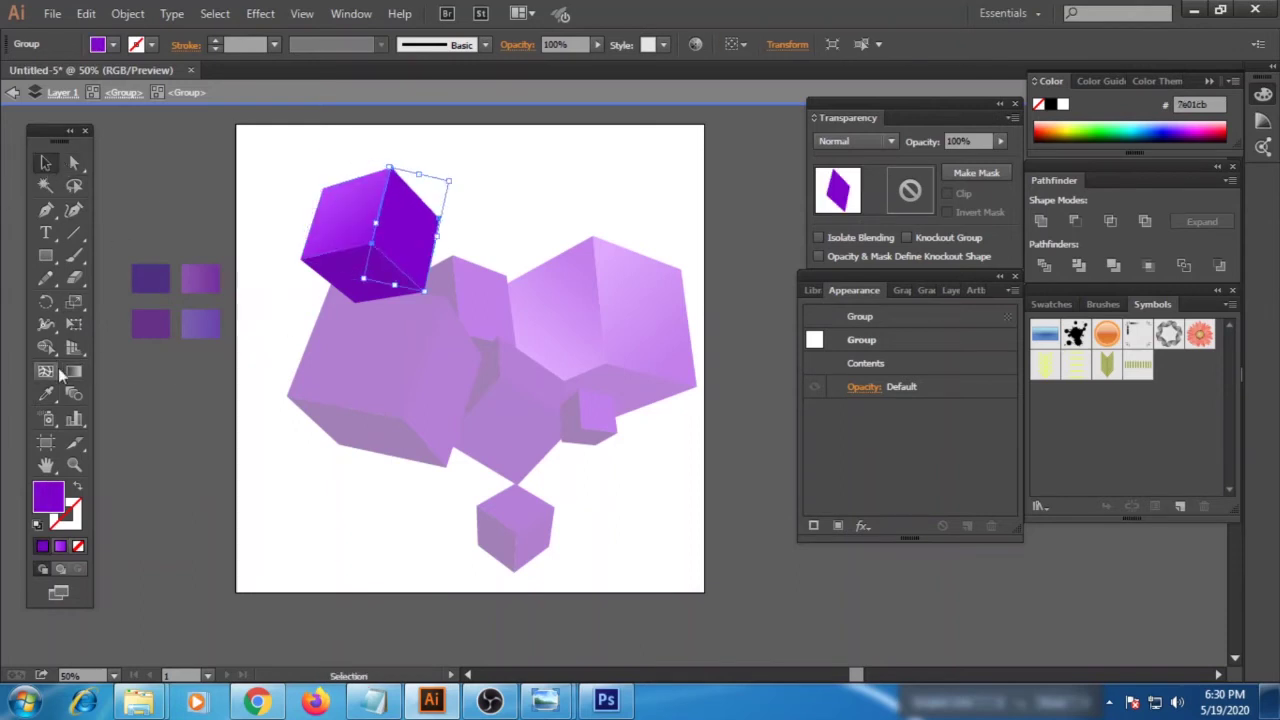
pyautogui.click(550, 292)
# - Give the large left cube's front face a lighter blue-purple swatch gradient, brightened toward the lower left
pyautogui.doubleClick(266, 223)
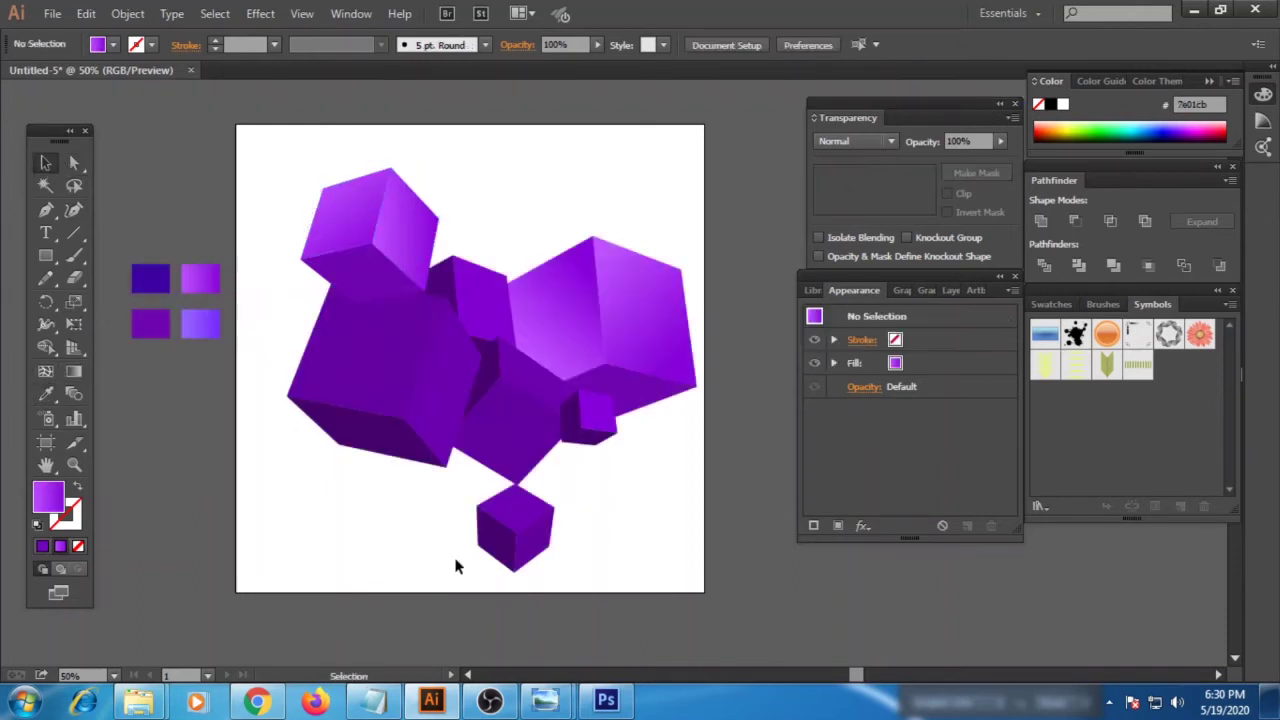
pyautogui.doubleClick(373, 396)
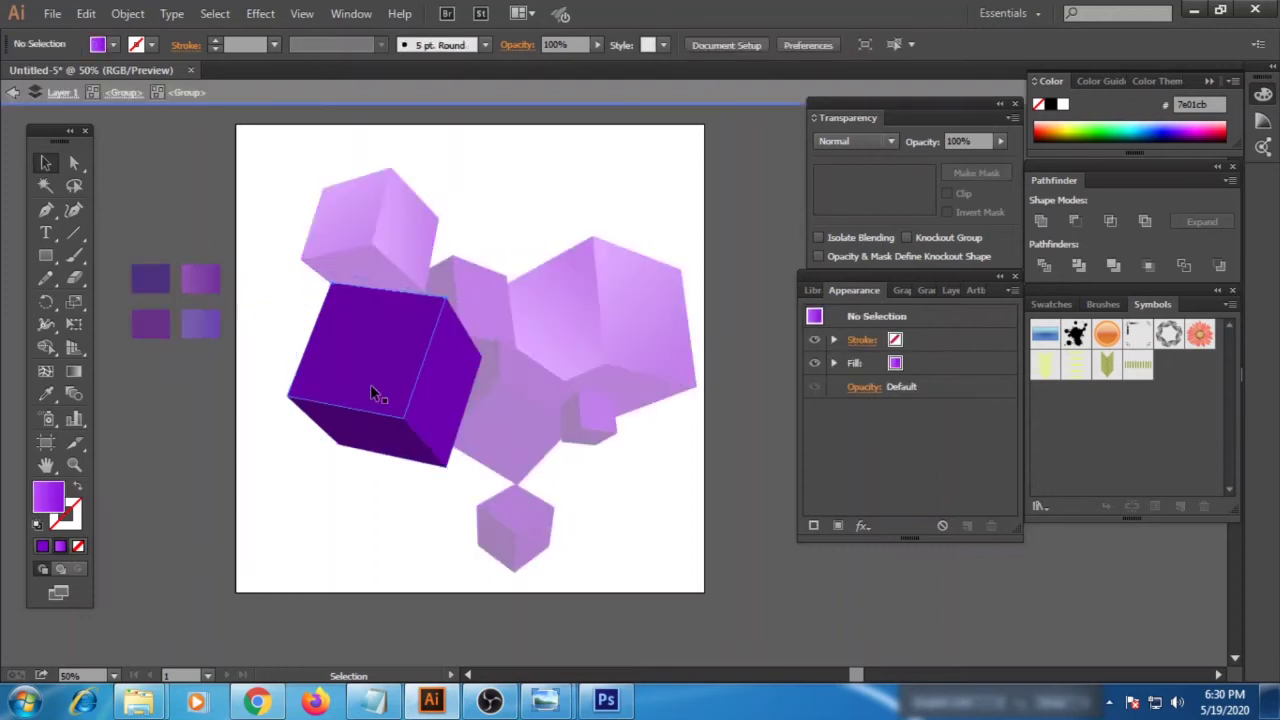
pyautogui.click(370, 384)
pyautogui.click(45, 394)
pyautogui.click(219, 284)
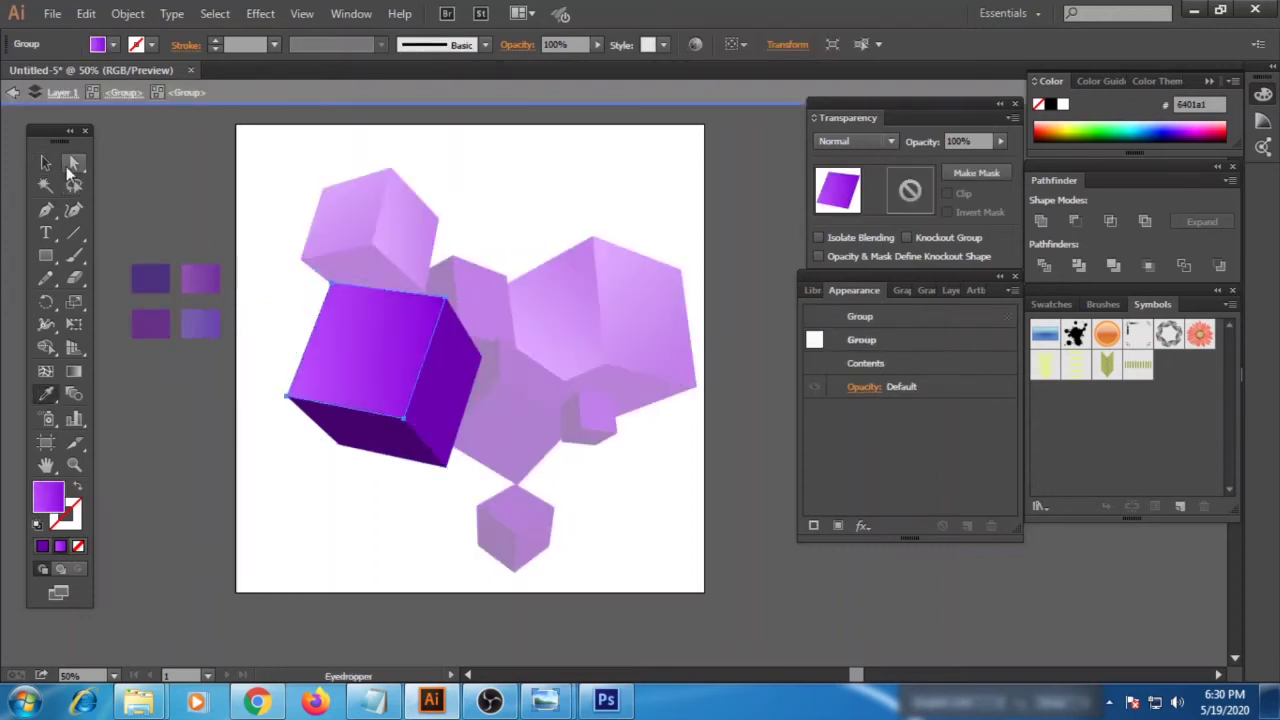
pyautogui.click(47, 396)
pyautogui.click(199, 322)
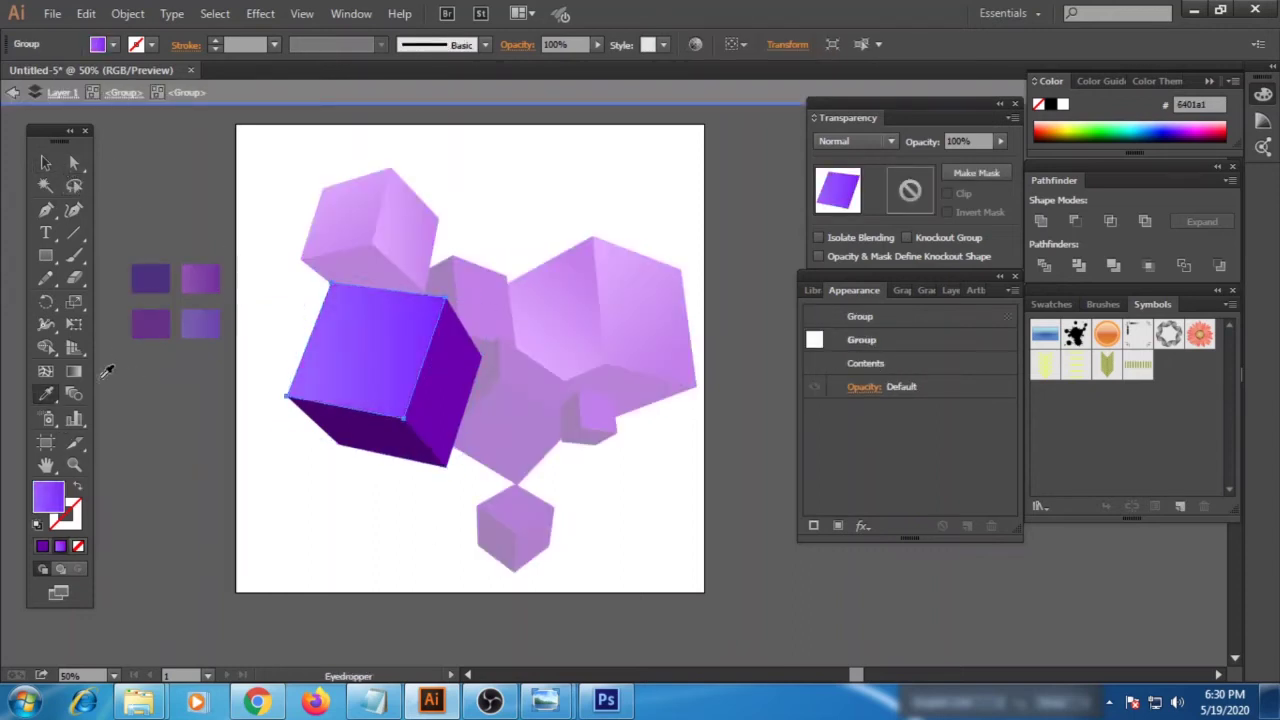
pyautogui.moveTo(316, 362); pyautogui.dragTo(329, 357)
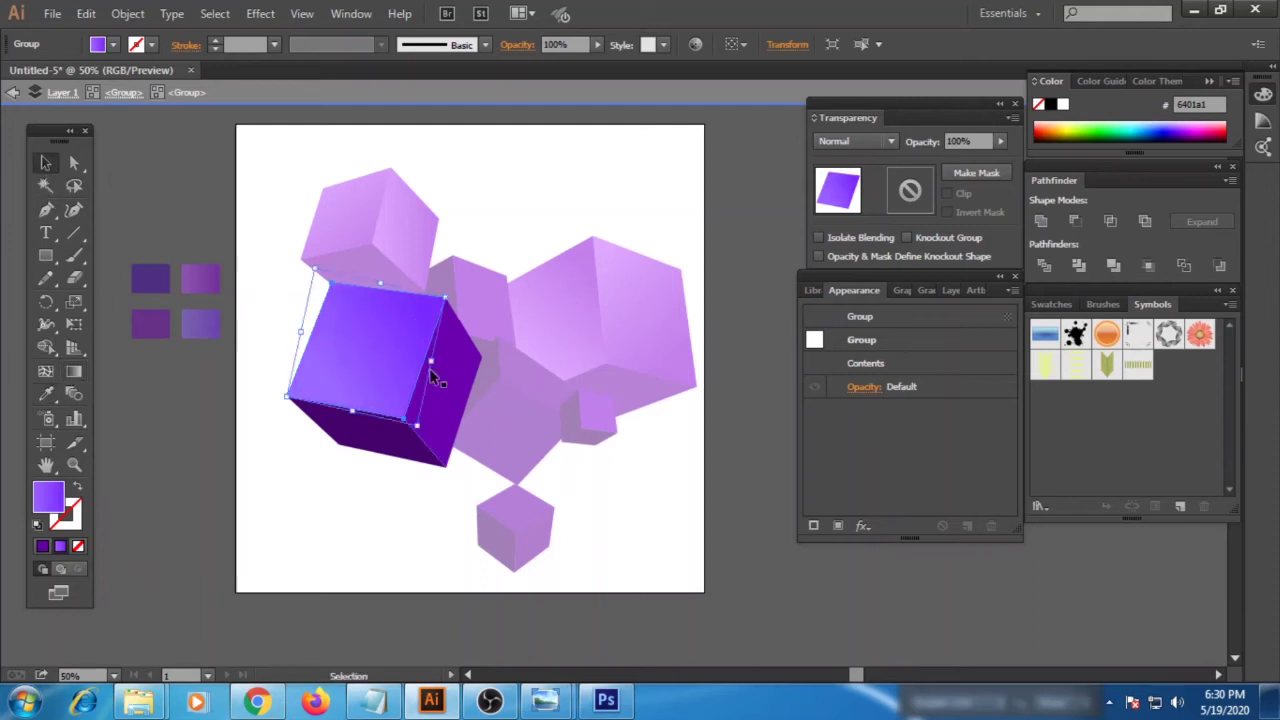
# - Fill the large cube's right face with the swatch gradient and its bottom face with dark purple
pyautogui.click(455, 372)
pyautogui.click(47, 396)
pyautogui.click(204, 330)
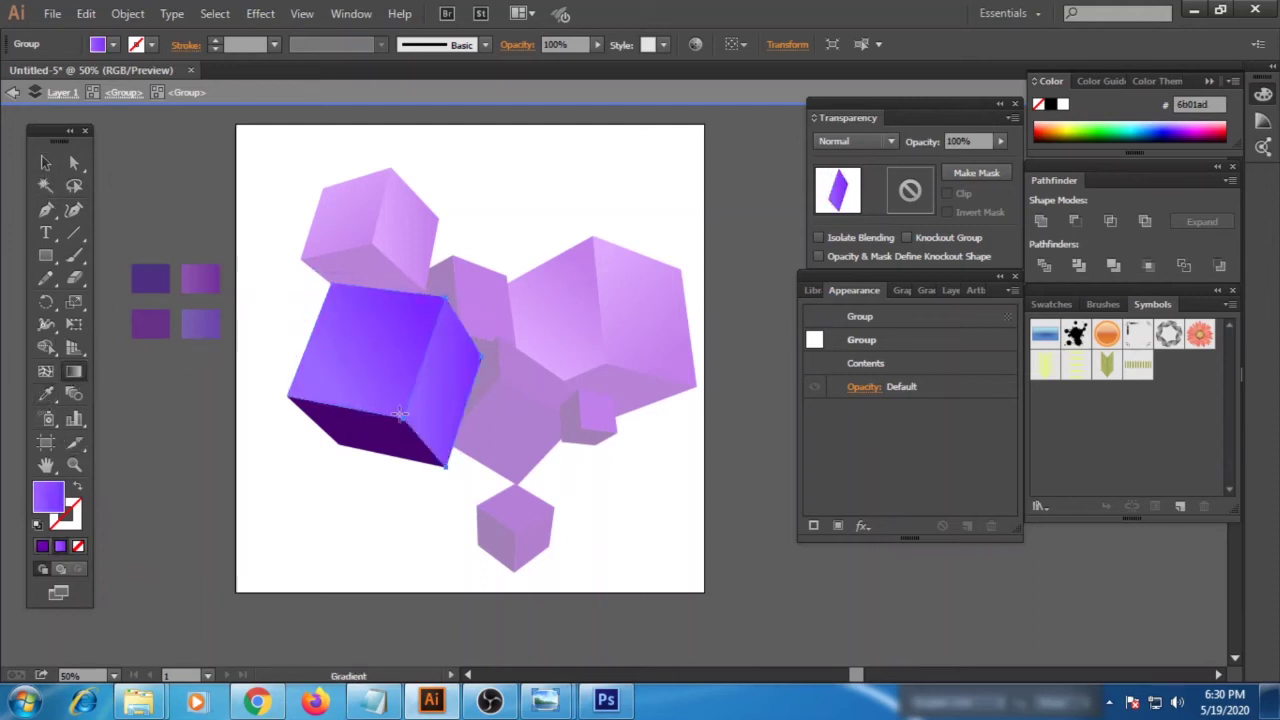
pyautogui.click(44, 162)
pyautogui.click(358, 487)
pyautogui.click(370, 450)
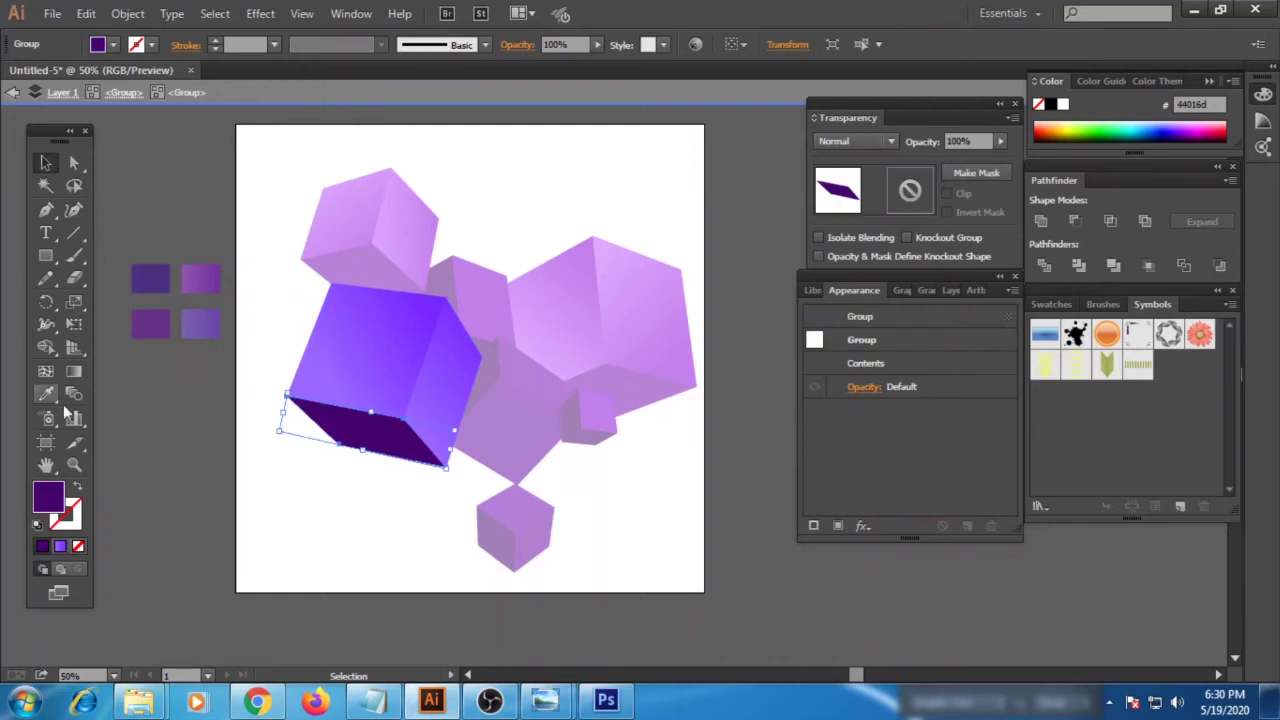
pyautogui.click(47, 396)
pyautogui.click(152, 288)
pyautogui.click(45, 165)
pyautogui.doubleClick(271, 265)
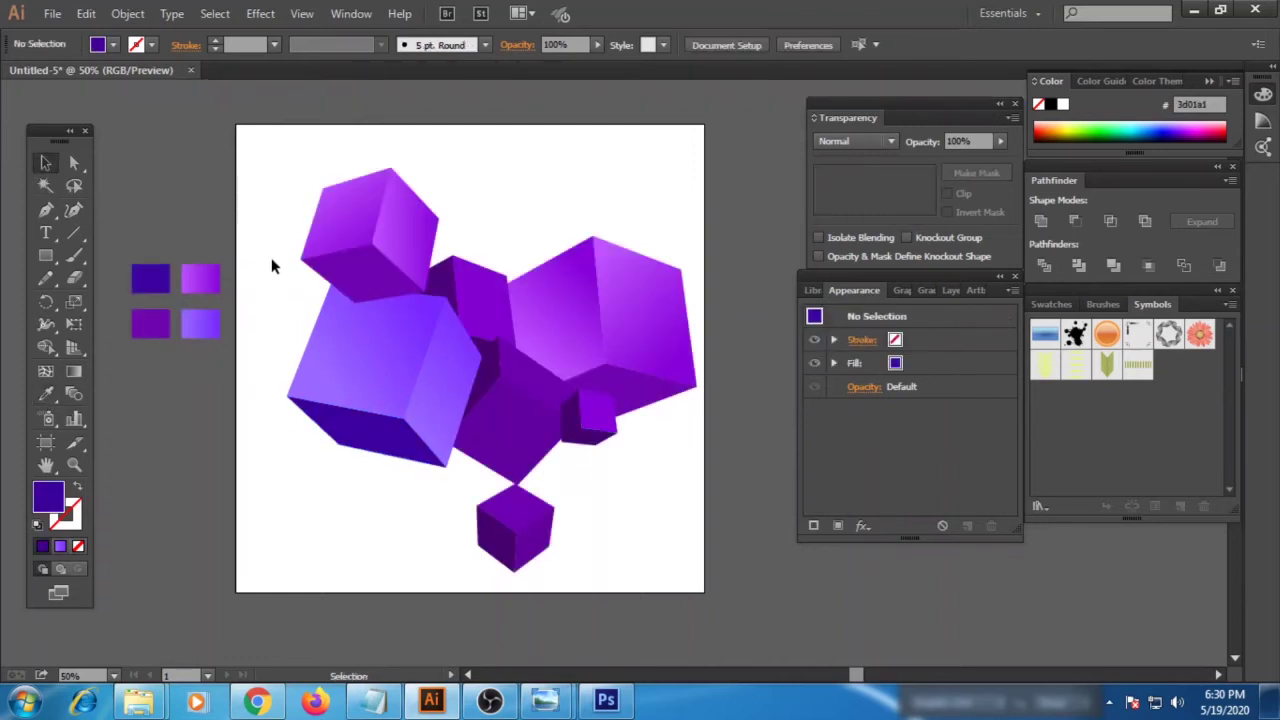
# - Give the small cube behind it lighter blue-purple and redirected blue-violet gradient faces
pyautogui.doubleClick(490, 303)
pyautogui.click(490, 303)
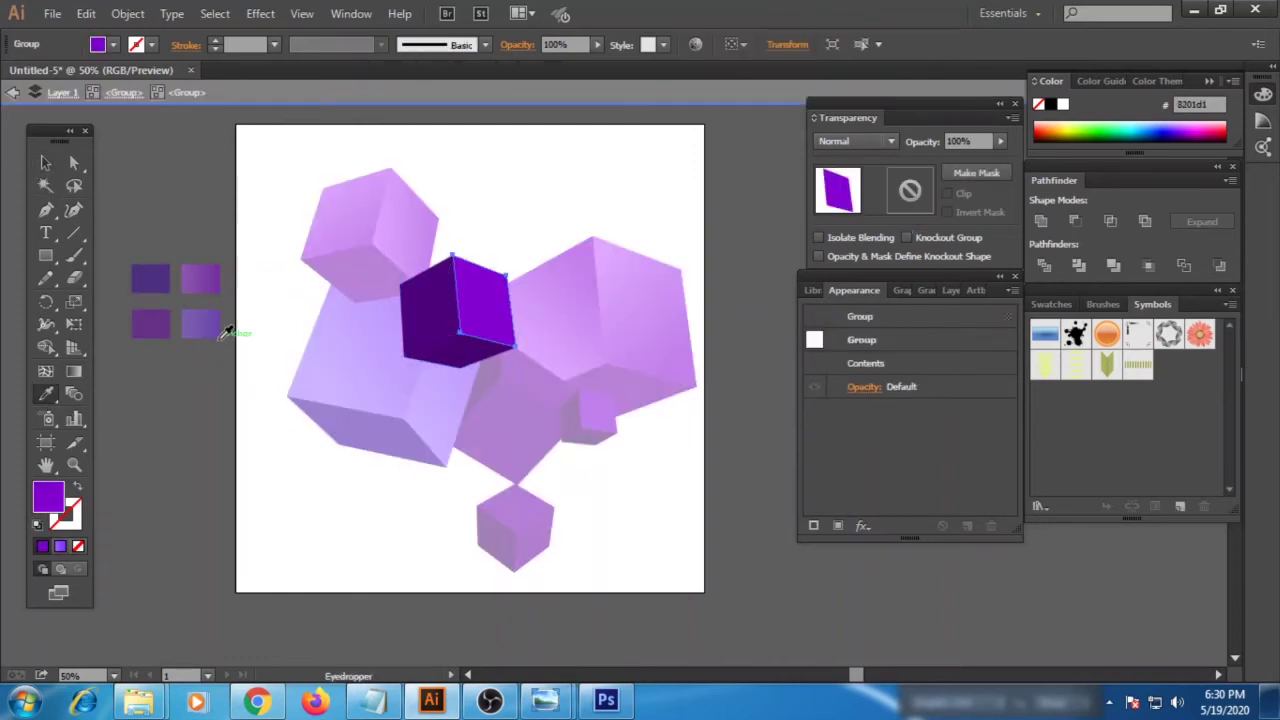
pyautogui.click(213, 327)
pyautogui.click(45, 165)
pyautogui.click(430, 315)
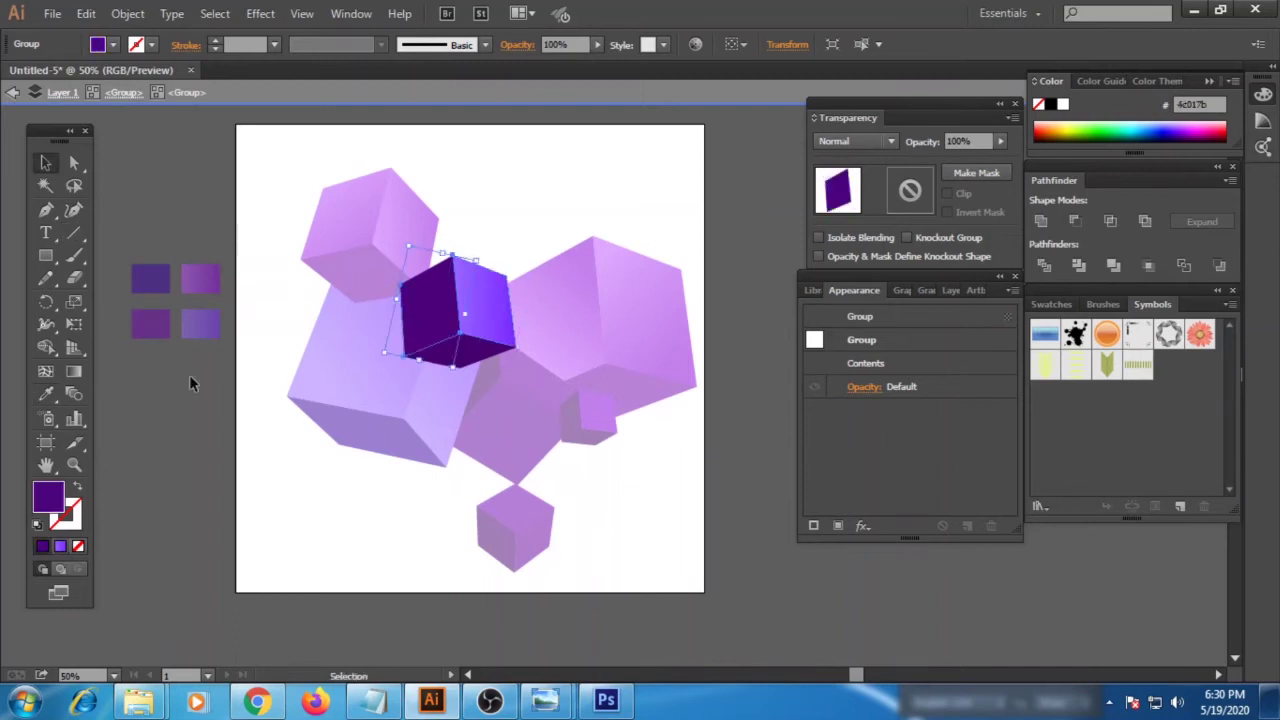
pyautogui.click(200, 322)
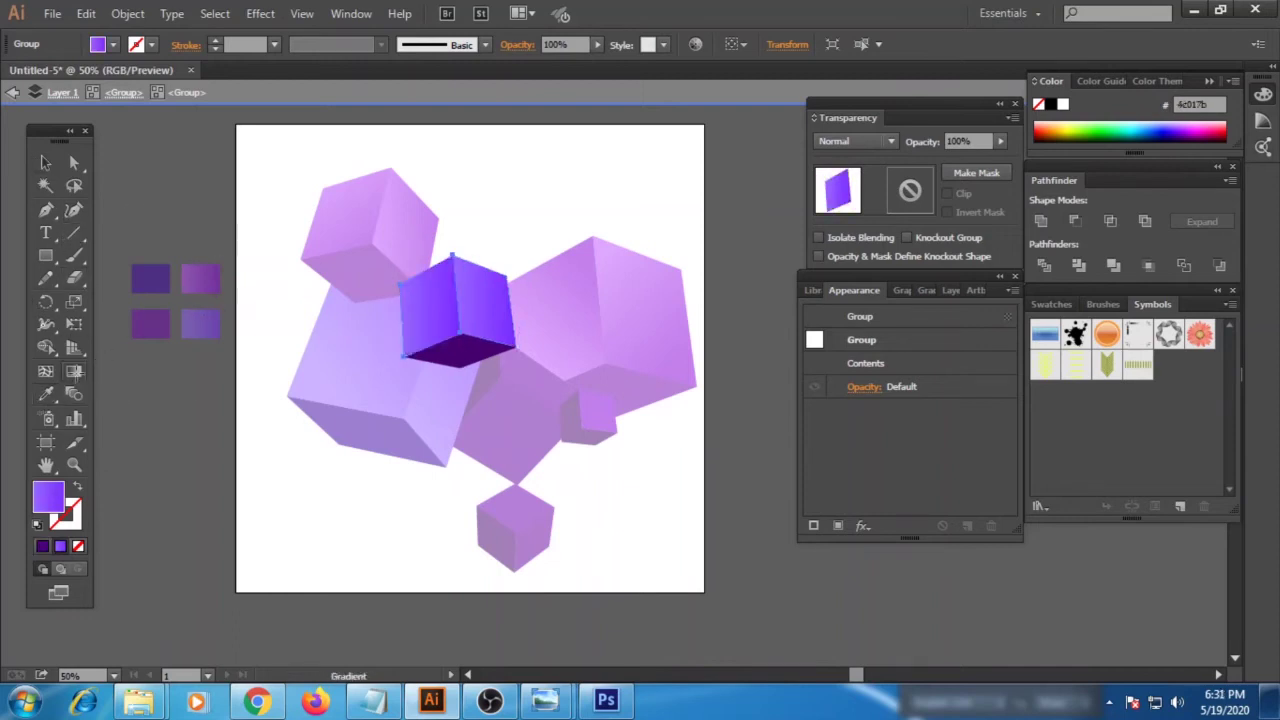
pyautogui.moveTo(435, 280); pyautogui.dragTo(423, 337)
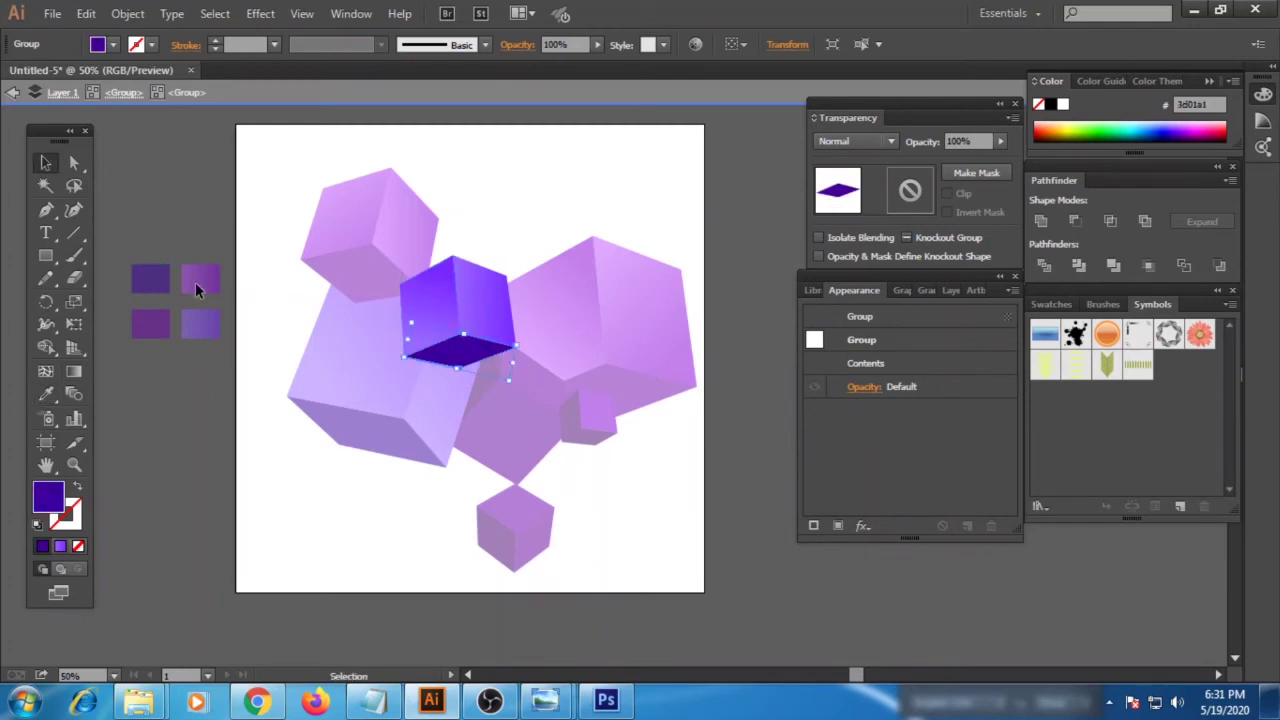
pyautogui.doubleClick(192, 384)
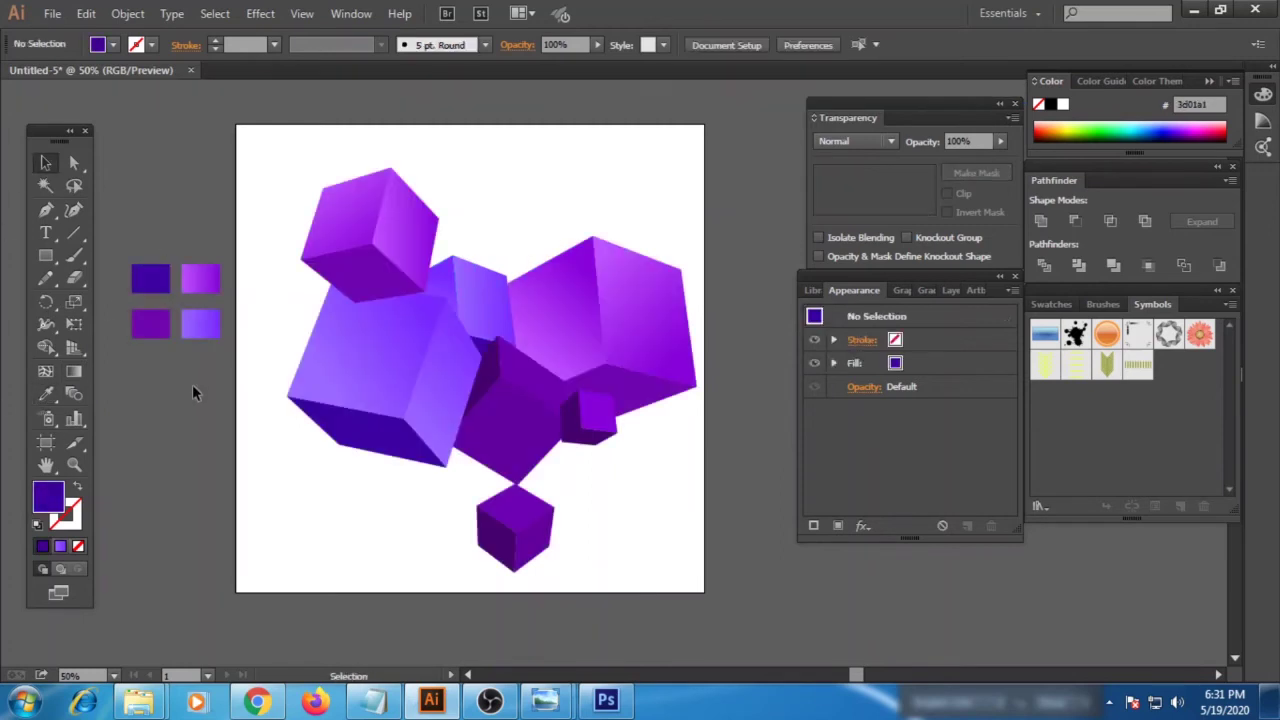
# - Recolour the central cube's front, top and left faces with brighter magenta-purple gradients
pyautogui.doubleClick(526, 431)
pyautogui.press('i')
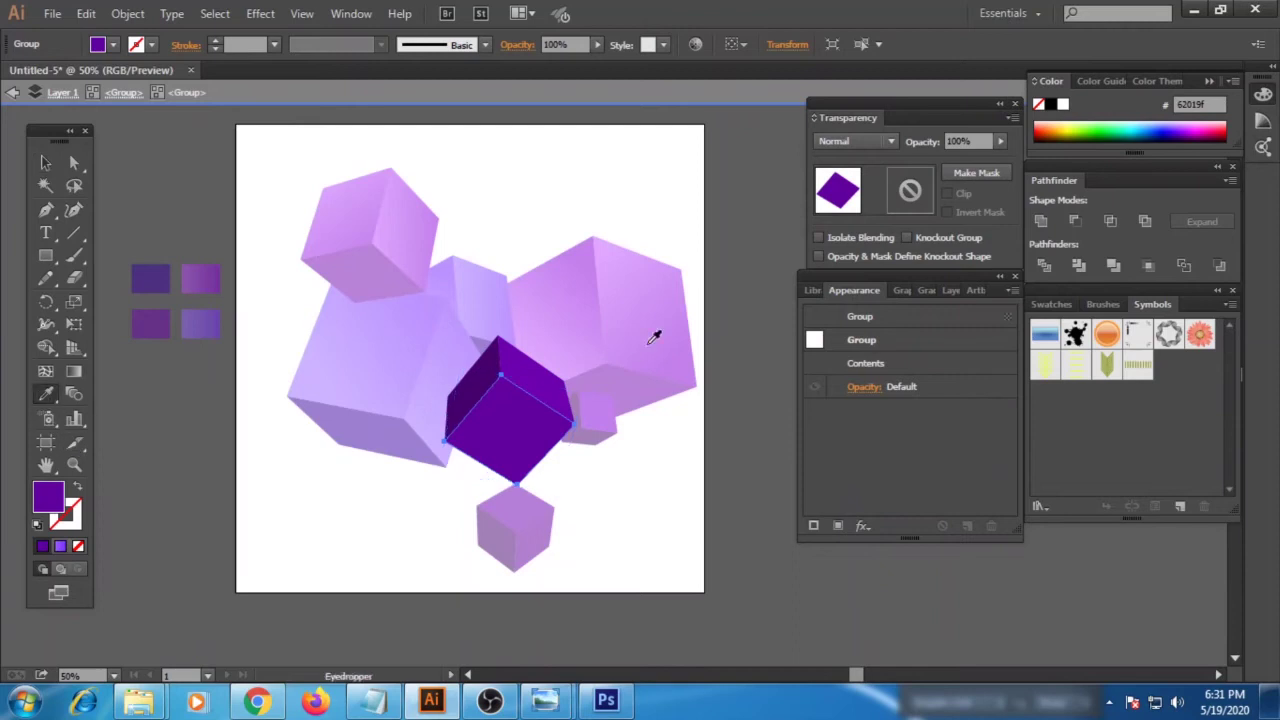
pyautogui.click(648, 343)
pyautogui.click(537, 383)
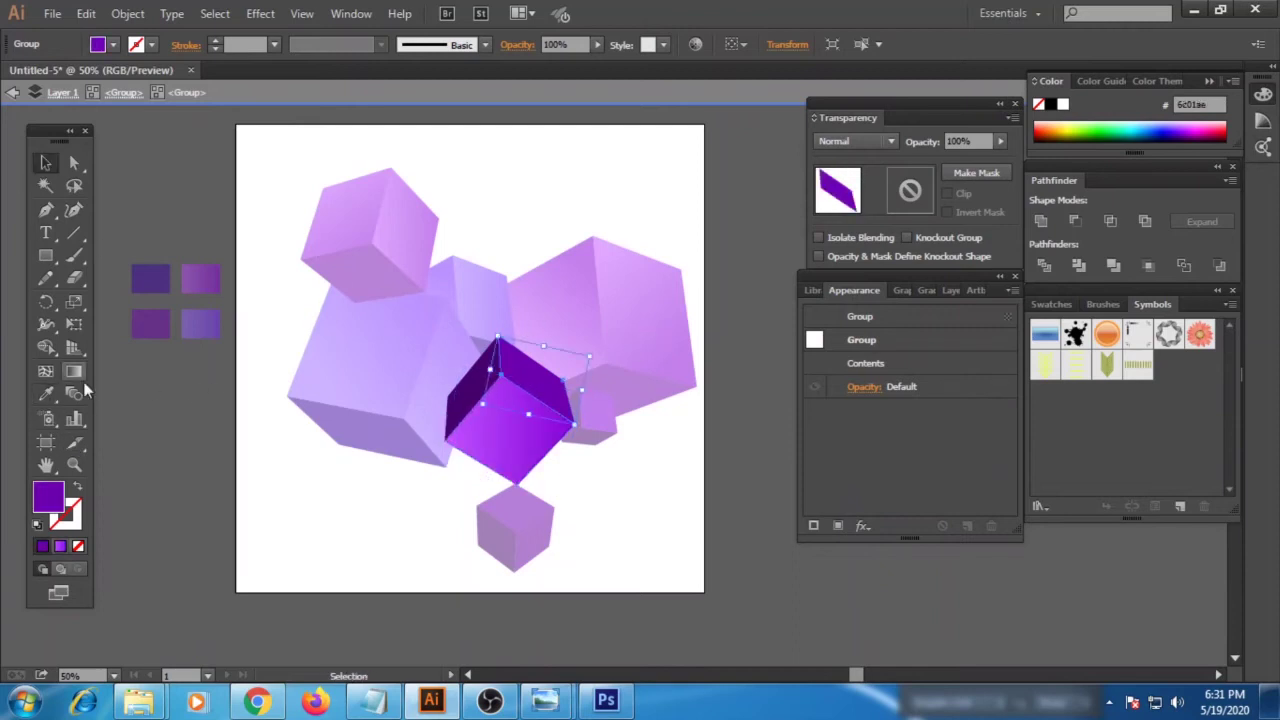
pyautogui.click(566, 270)
pyautogui.click(455, 410)
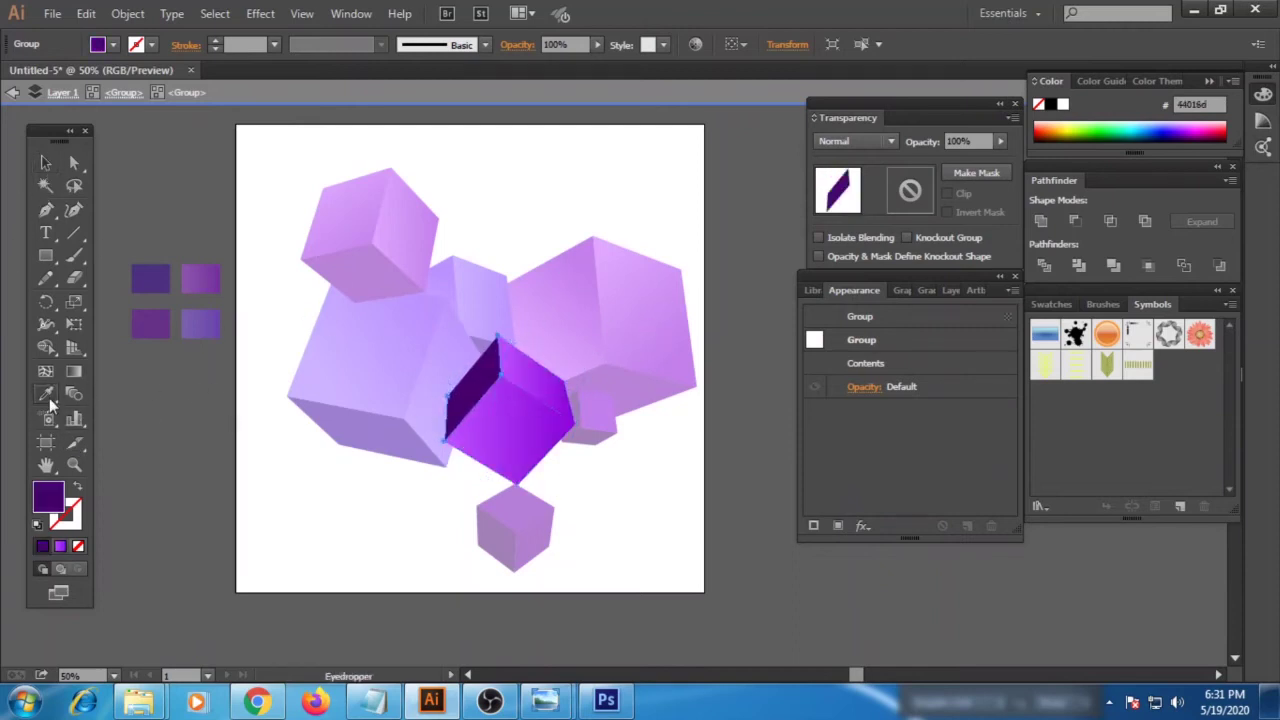
pyautogui.click(652, 348)
pyautogui.doubleClick(169, 210)
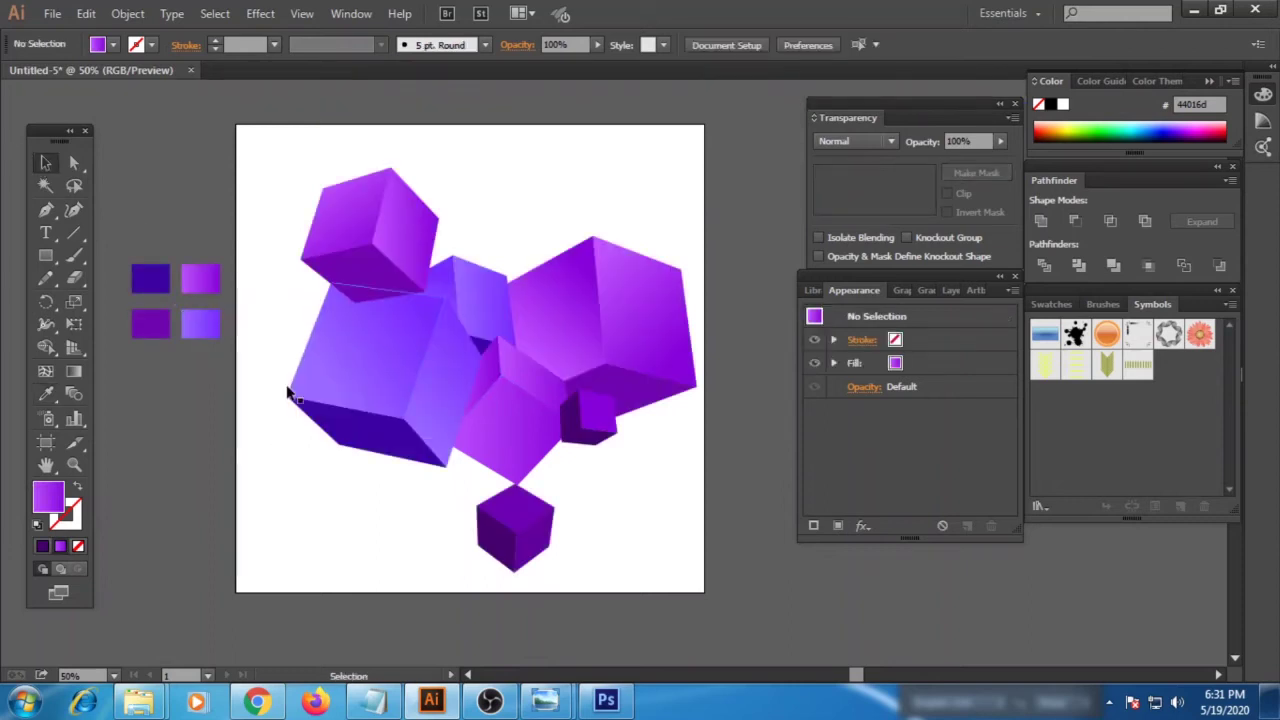
# - Sample lighter blue-purple swatch gradients onto the small right cube's faces
pyautogui.doubleClick(601, 430)
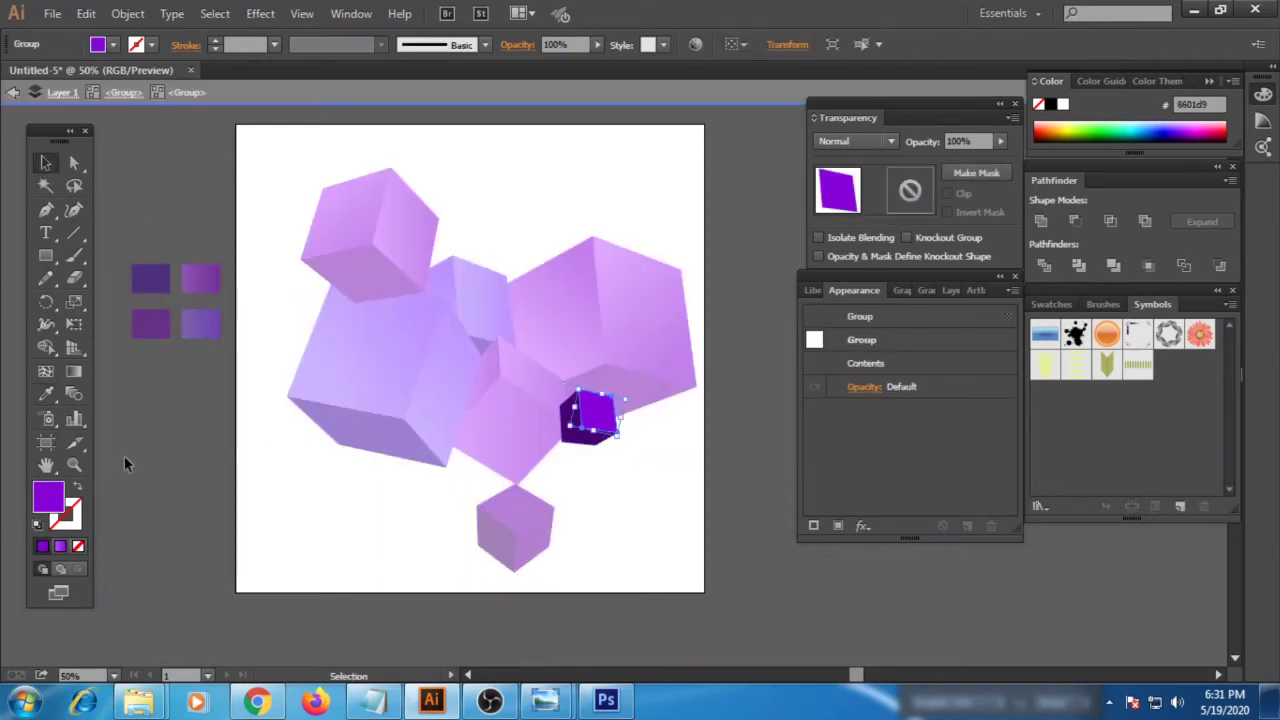
pyautogui.press('i')
pyautogui.click(395, 354)
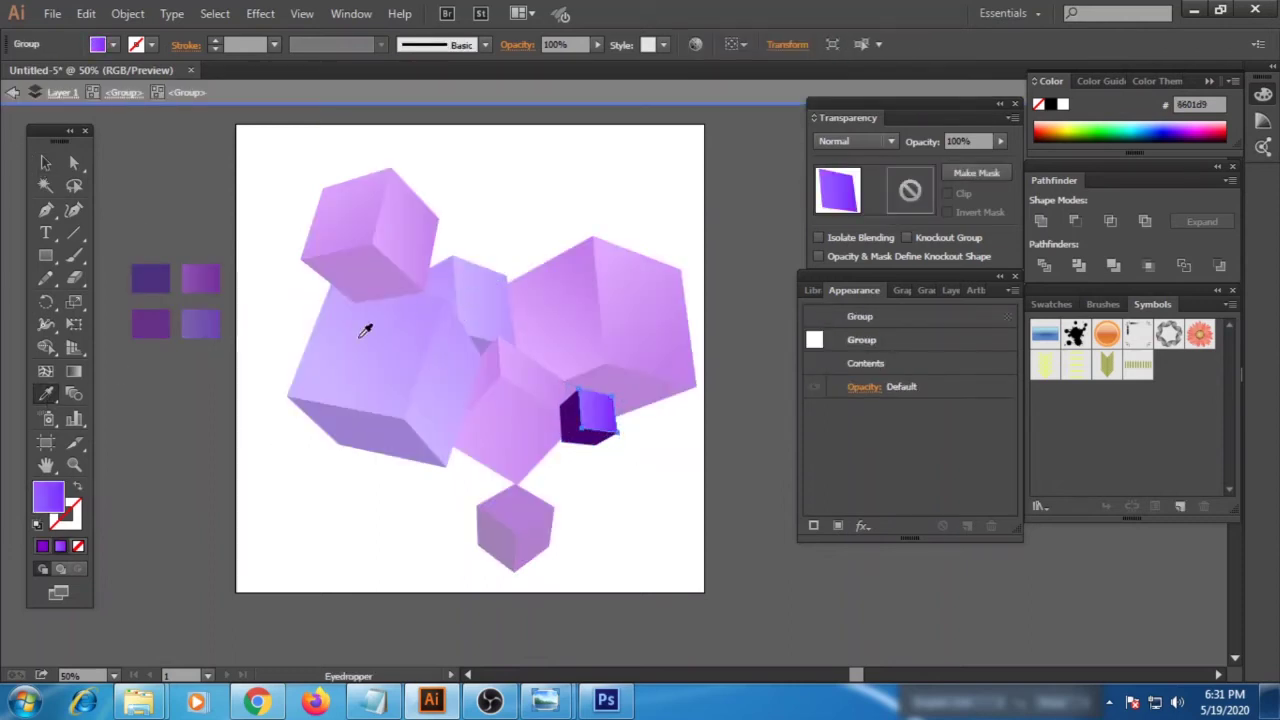
pyautogui.keyDown('ctrl'); pyautogui.click(570, 406); pyautogui.keyUp('ctrl')
pyautogui.click(264, 271)
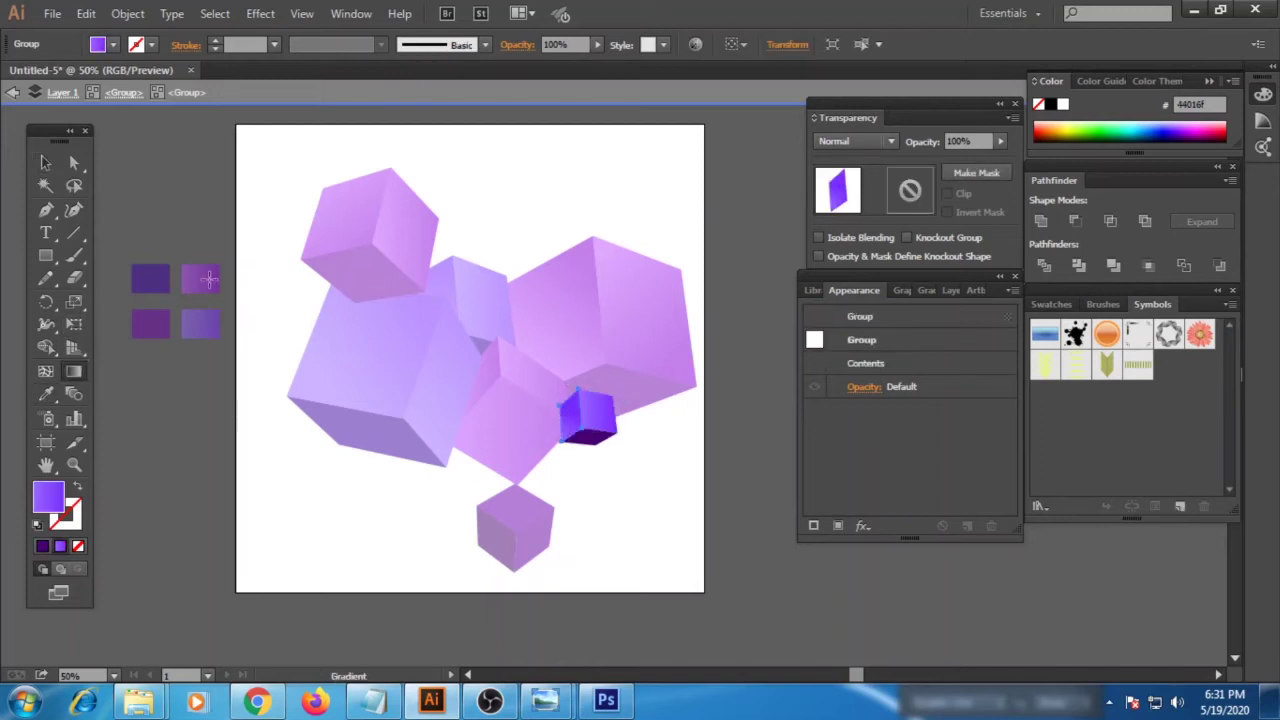
pyautogui.click(43, 162)
pyautogui.click(588, 438)
pyautogui.click(45, 394)
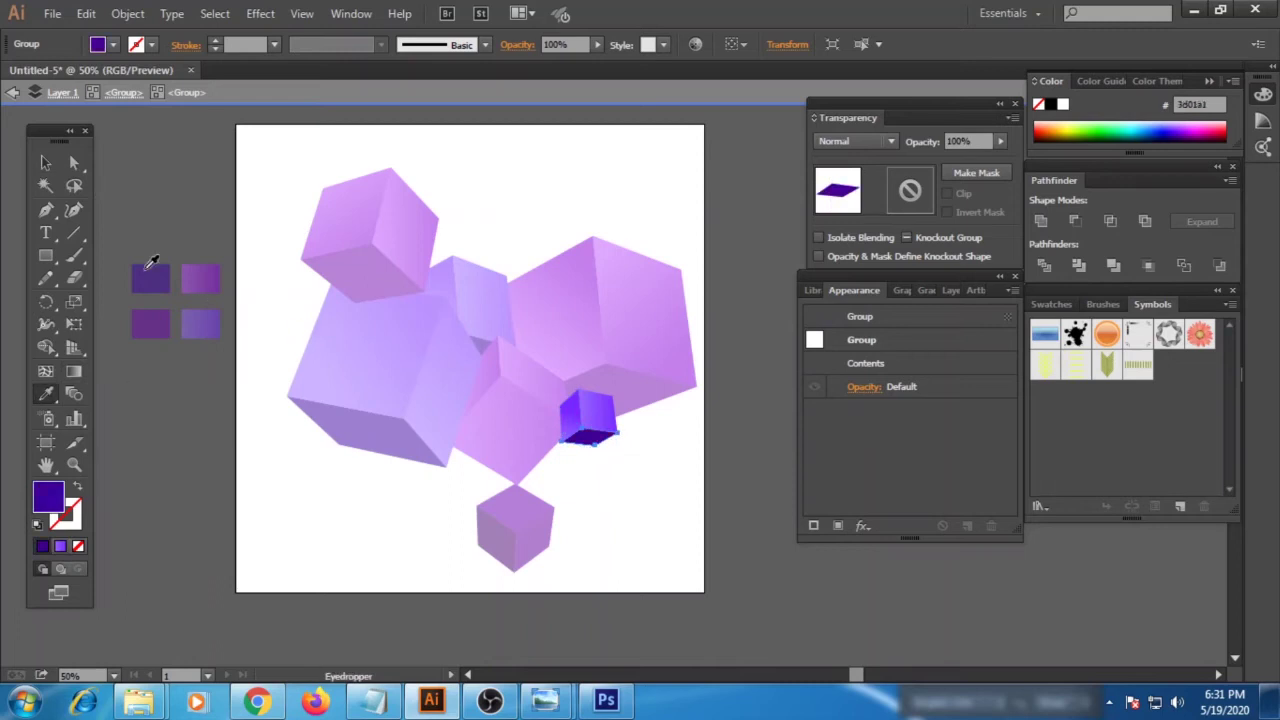
pyautogui.click(45, 162)
pyautogui.doubleClick(197, 209)
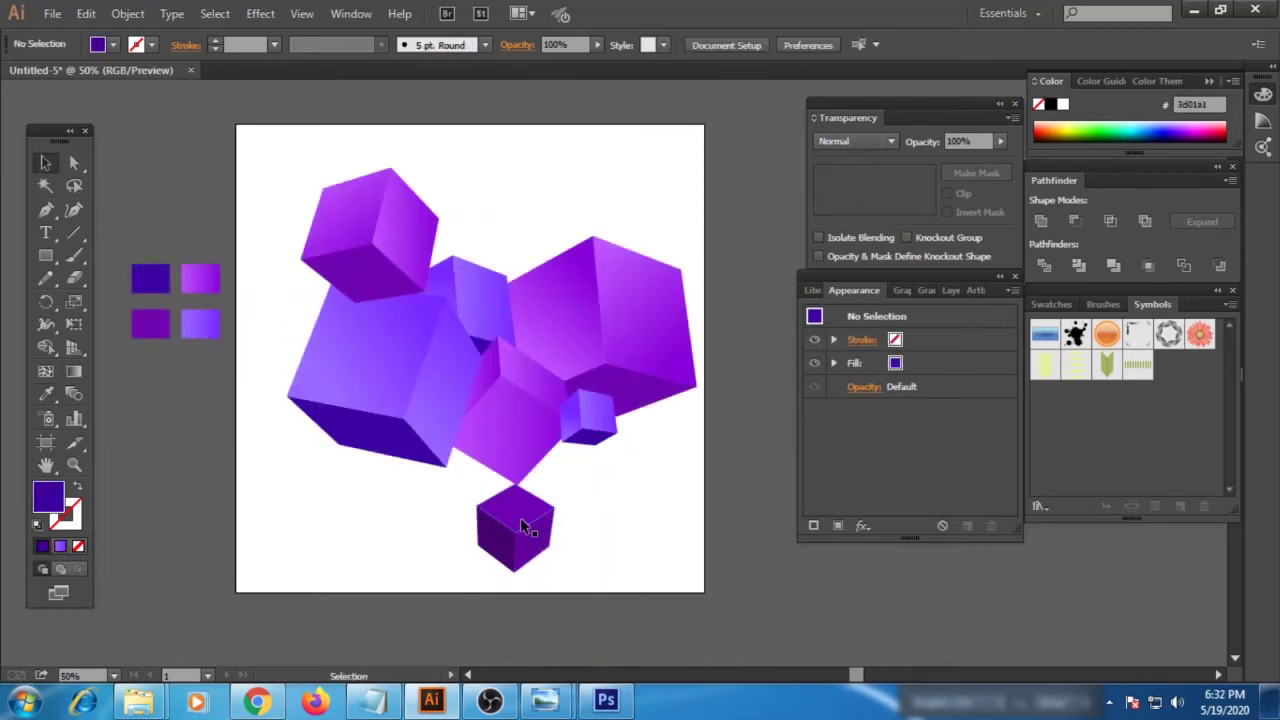
# - Fill the bottom cube's faces with lighter purple, deeper violet and blue-violet from the big cube
pyautogui.doubleClick(520, 527)
pyautogui.click(46, 394)
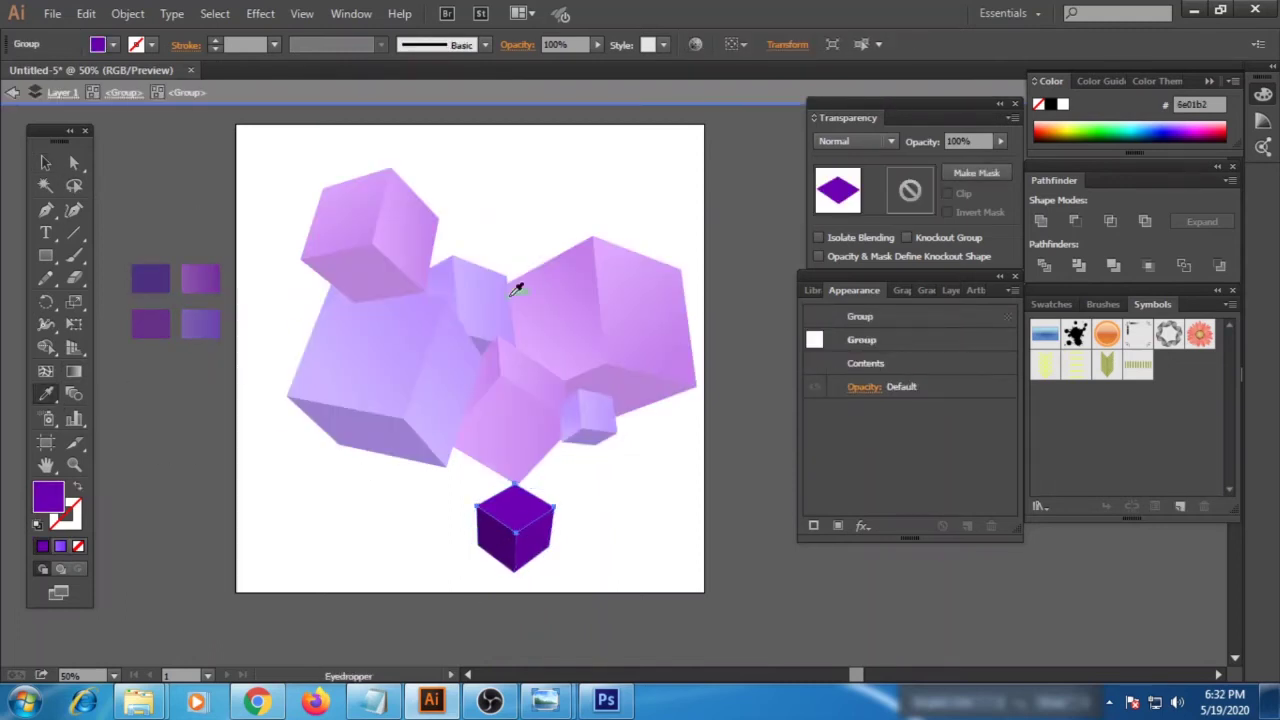
pyautogui.click(383, 345)
pyautogui.click(527, 497)
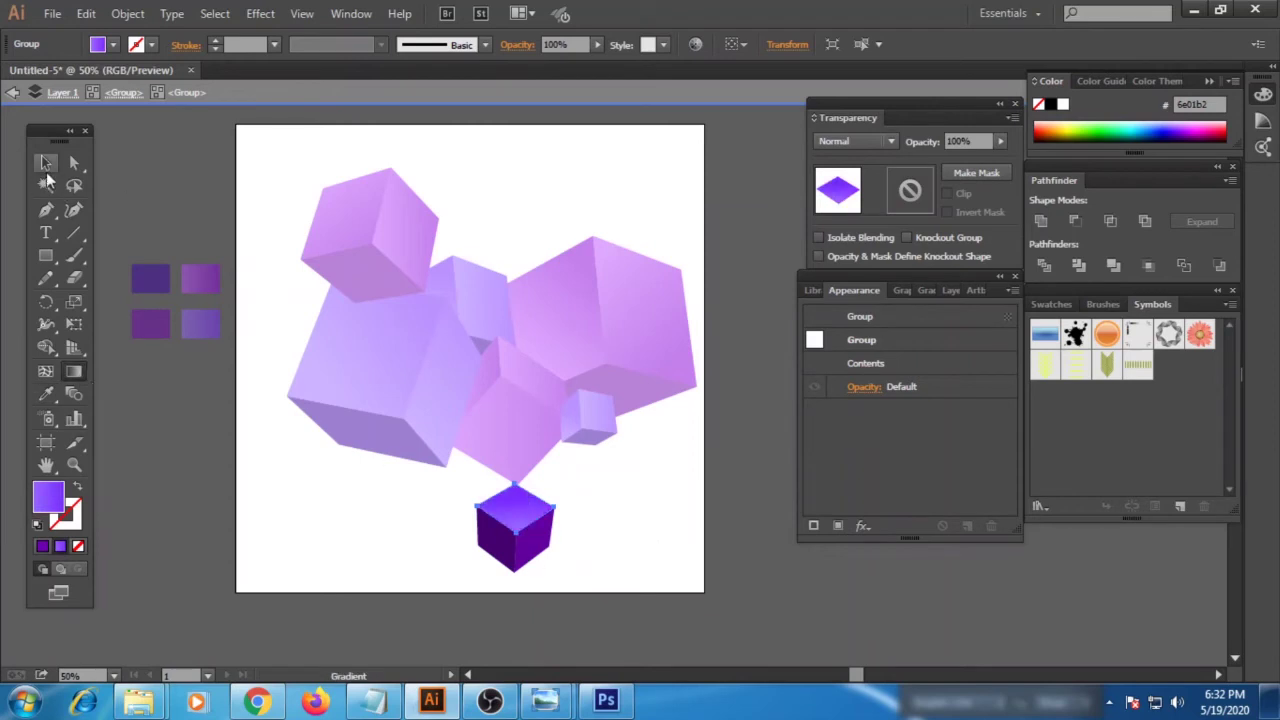
pyautogui.click(46, 165)
pyautogui.click(493, 545)
pyautogui.click(46, 394)
pyautogui.click(412, 448)
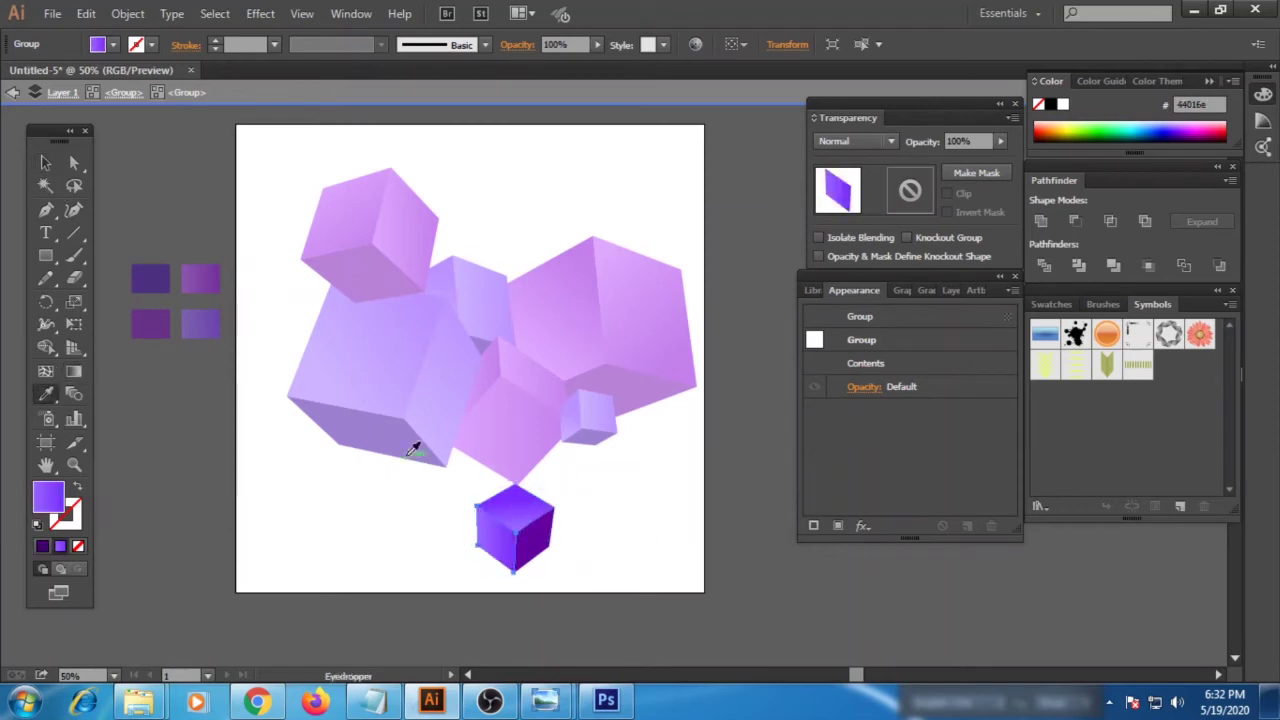
# - Give the bottom cube's left face a dark purple fill
pyautogui.press('v')
pyautogui.click(553, 540)
pyautogui.press('i')
pyautogui.click(505, 508)
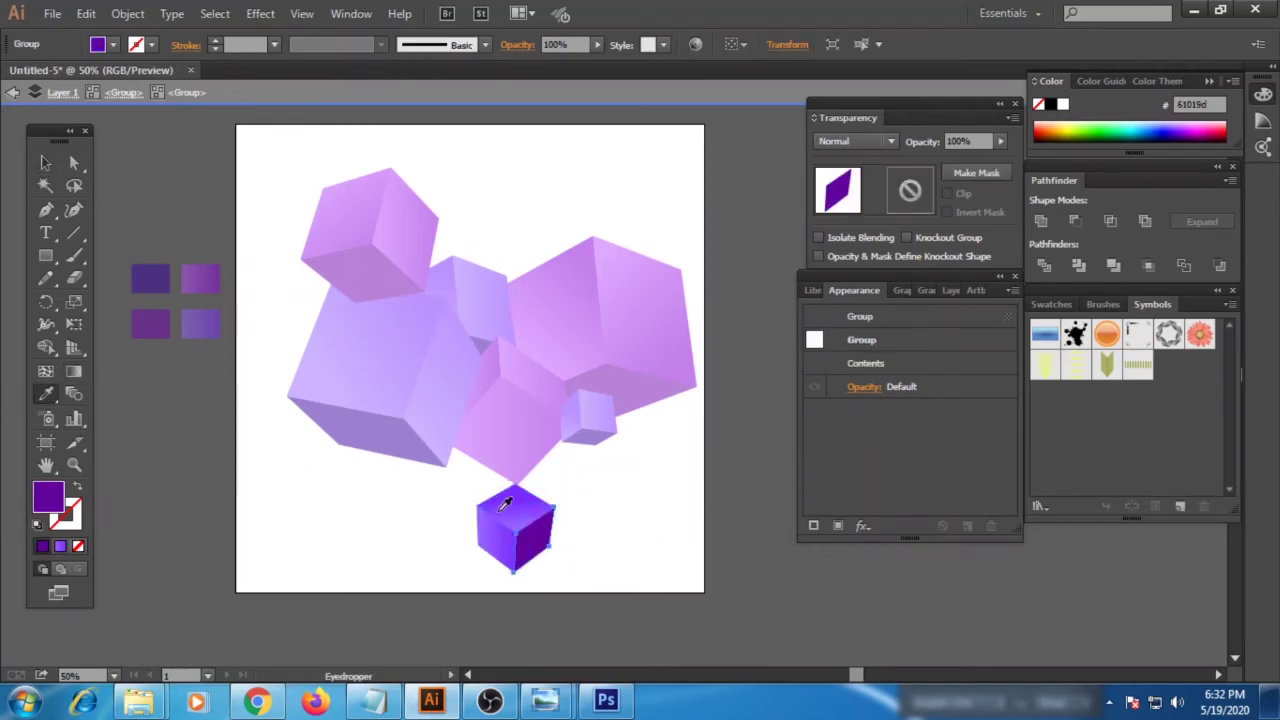
pyautogui.press('v')
pyautogui.doubleClick(412, 505)
# - Rotate the whole cube cluster slightly clockwise, then deselect it
pyautogui.moveTo(555, 504)
pyautogui.mouseDown()
pyautogui.moveTo(568, 510)
pyautogui.moveTo(536, 501)
pyautogui.mouseUp()
pyautogui.moveTo(595, 563); pyautogui.dragTo(306, 214)
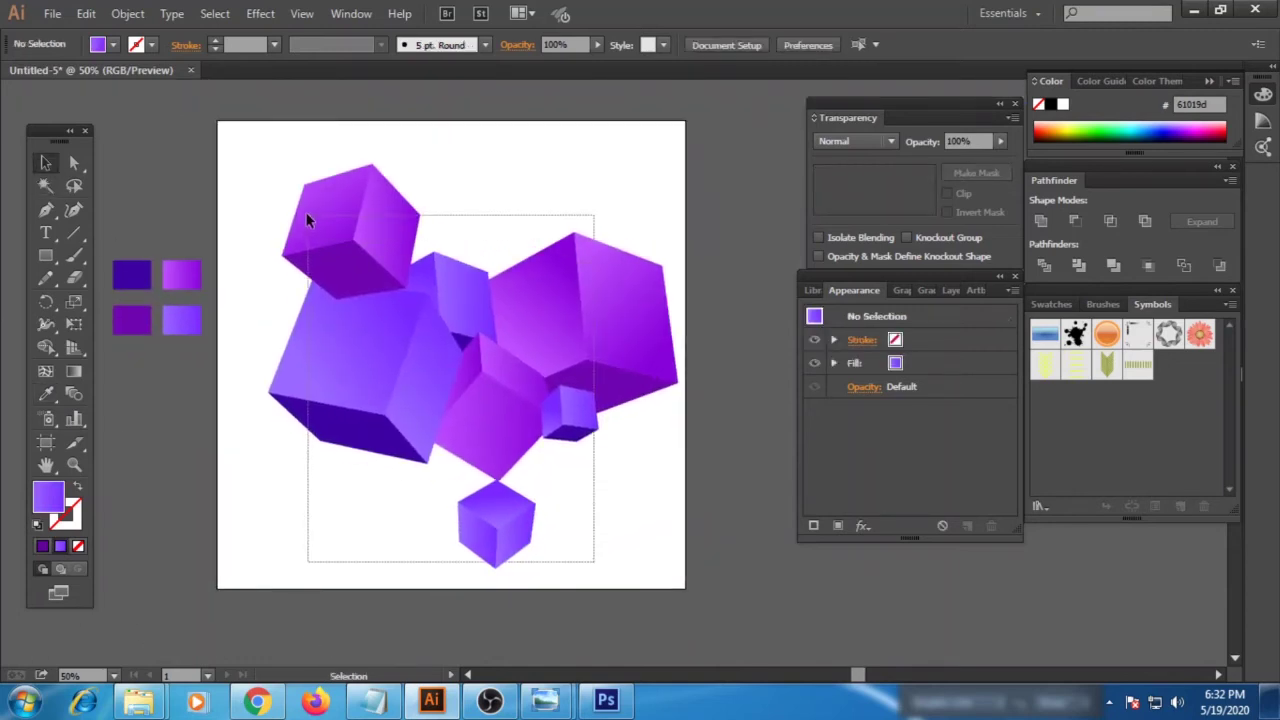
pyautogui.moveTo(634, 580)
pyautogui.mouseDown()
pyautogui.moveTo(600, 563)
pyautogui.moveTo(617, 565)
pyautogui.mouseUp()
pyautogui.click(714, 437)
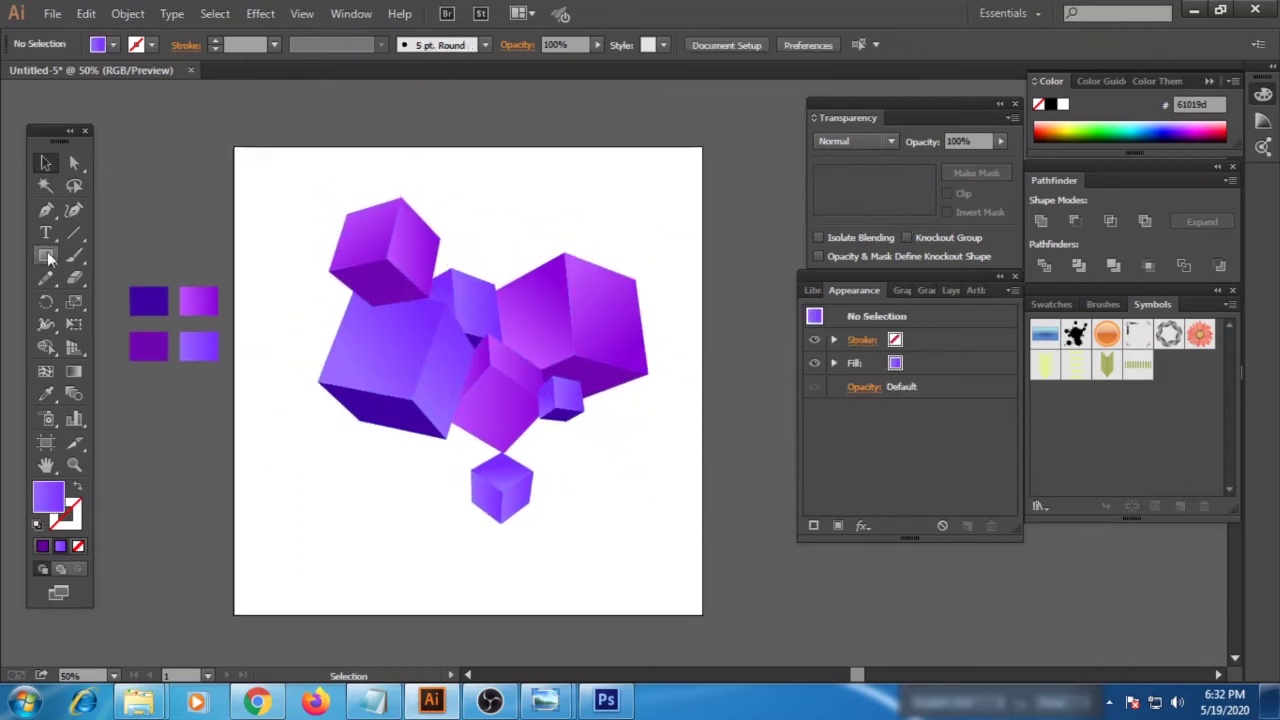
# - Draw a large circle at the artboard's lower left with a black first gradient stop
pyautogui.moveTo(48, 258); pyautogui.dragTo(120, 300)
pyautogui.moveTo(230, 447); pyautogui.dragTo(412, 630)
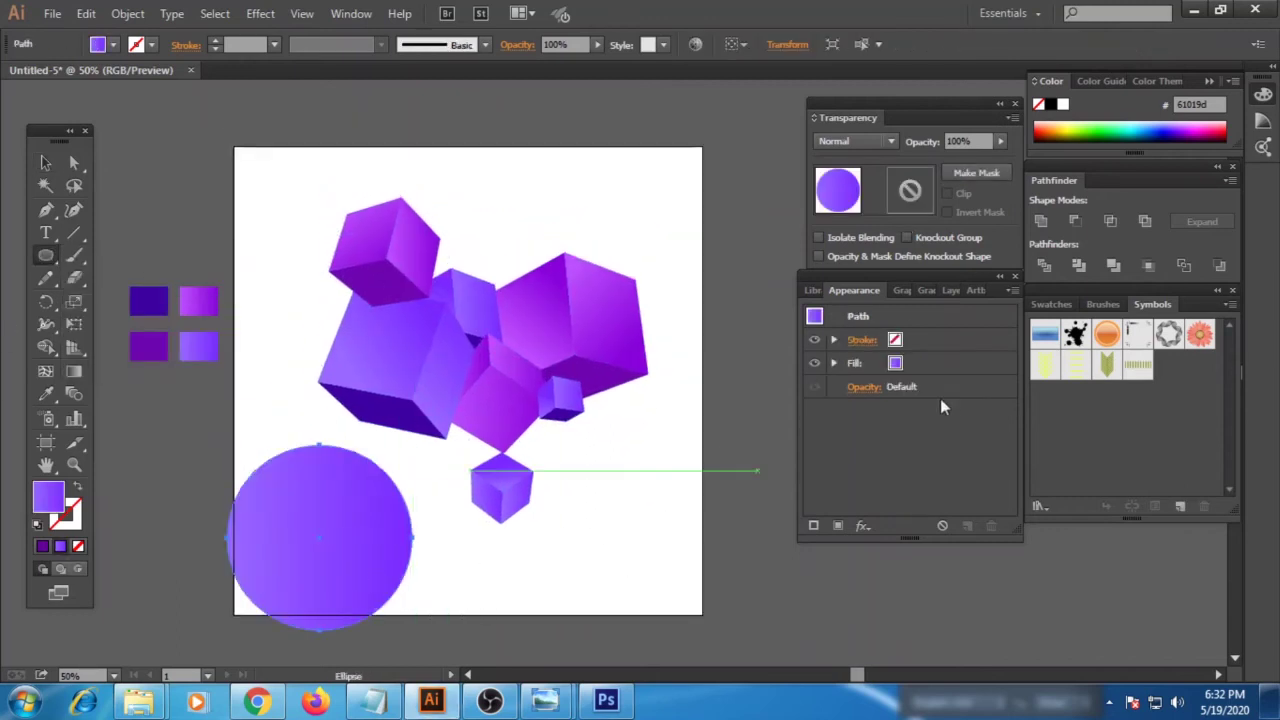
pyautogui.click(930, 290)
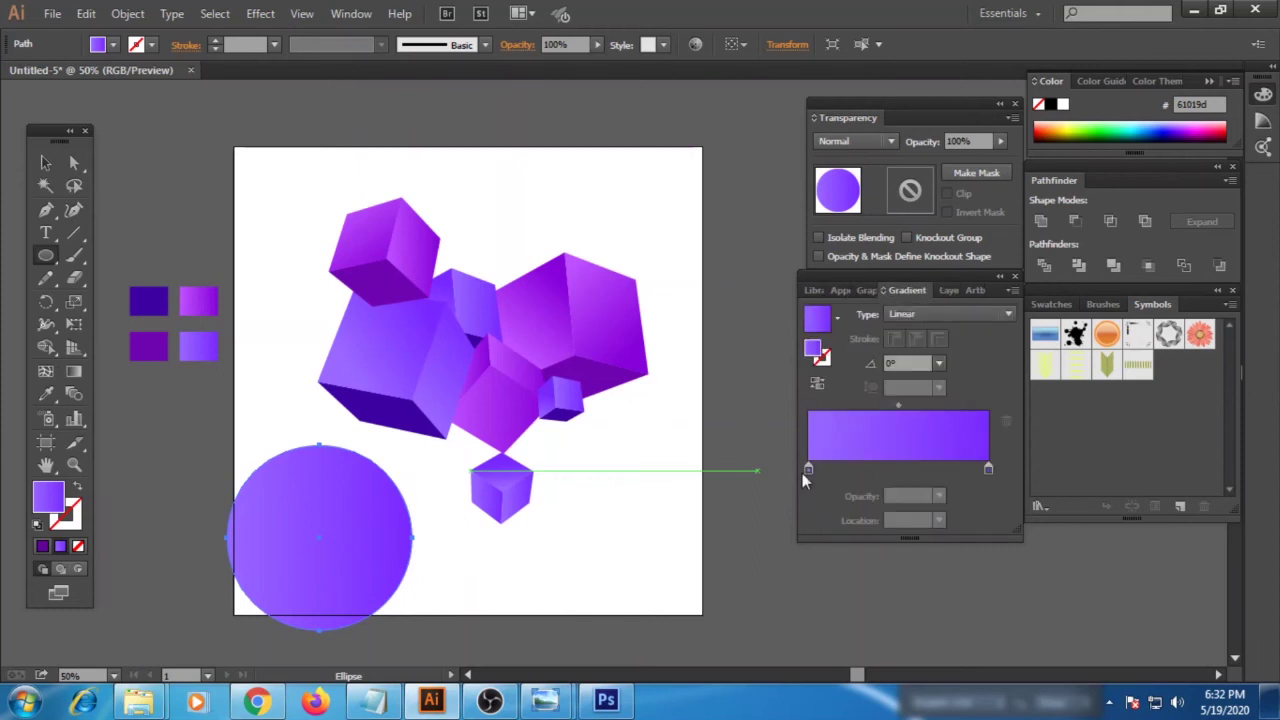
pyautogui.doubleClick(52, 505)
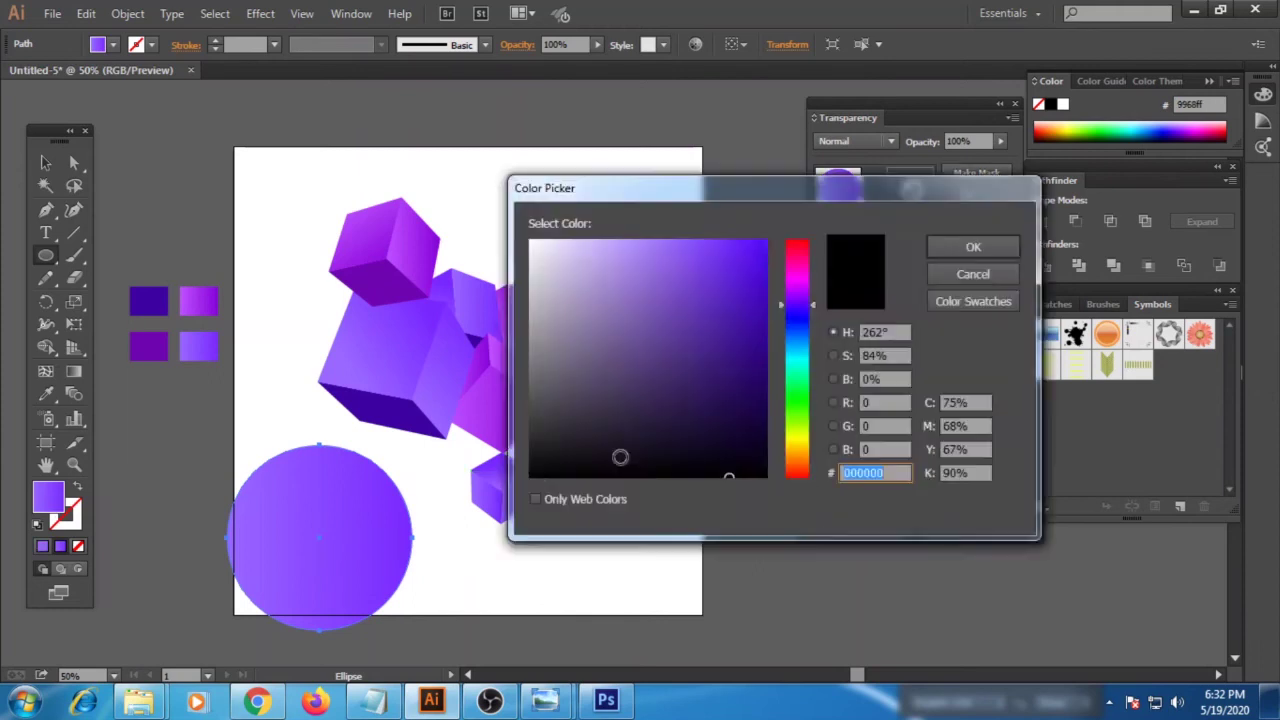
pyautogui.click(973, 247)
# - Make the circle's gradient radial, black at 22.96% fading to a fully transparent stop
pyautogui.moveTo(818, 470); pyautogui.dragTo(848, 470)
pyautogui.moveTo(986, 470); pyautogui.dragTo(985, 530)
pyautogui.click(849, 469)
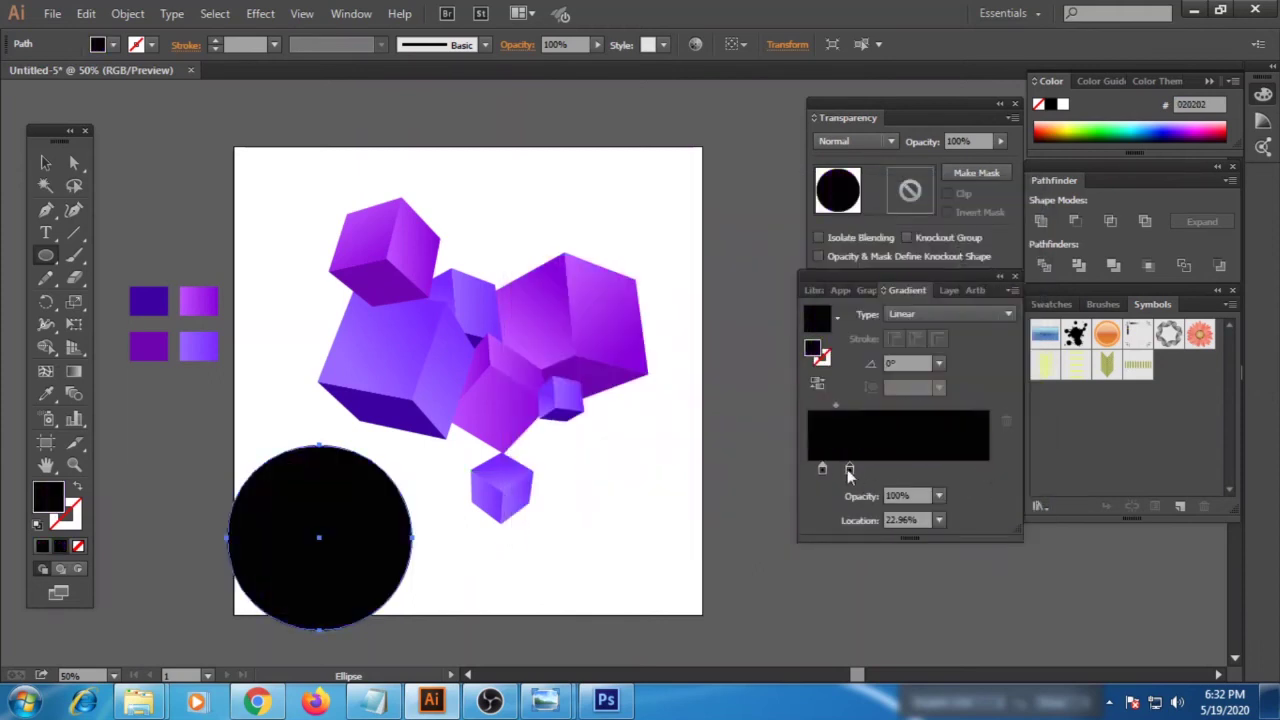
pyautogui.click(939, 496)
pyautogui.click(962, 272)
pyautogui.click(1008, 314)
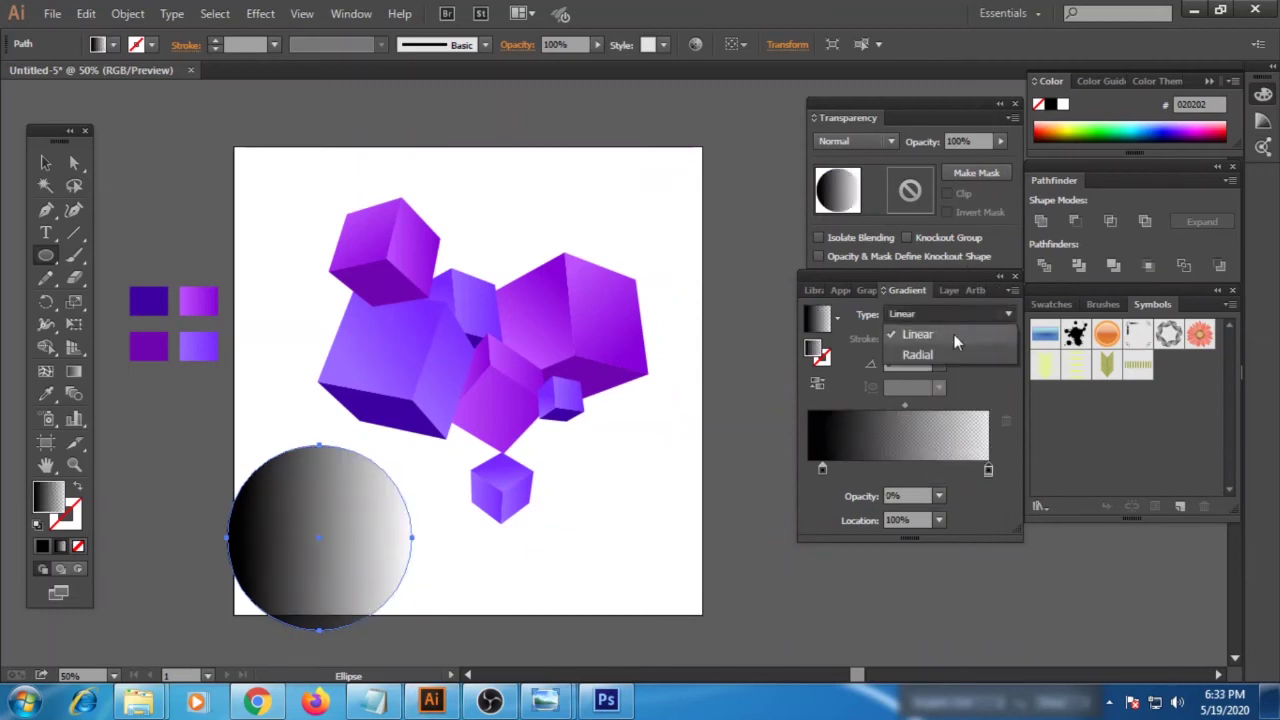
pyautogui.click(954, 334)
pyautogui.moveTo(988, 470); pyautogui.dragTo(967, 470)
pyautogui.moveTo(822, 470); pyautogui.dragTo(808, 470)
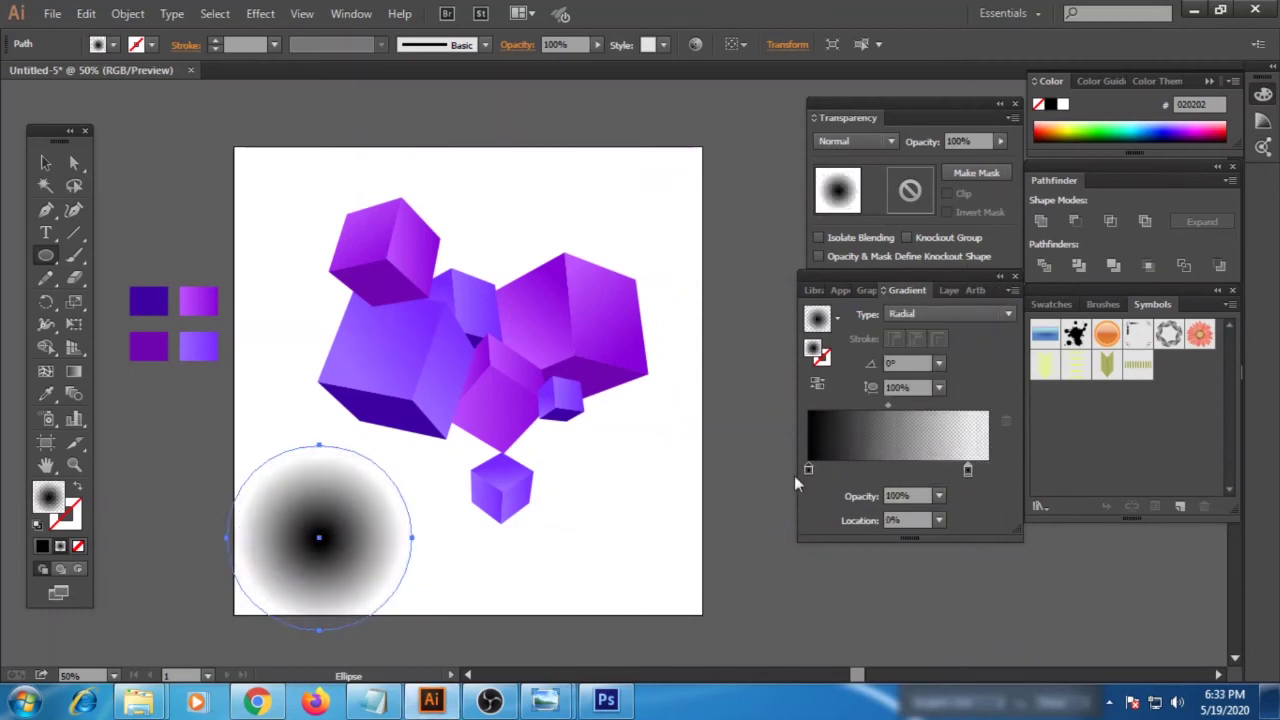
# - Copy the circle to the top right, then squash the original under the bottom cube at 57% opacity
pyautogui.press('v')
pyautogui.moveTo(329, 609); pyautogui.dragTo(757, 277)
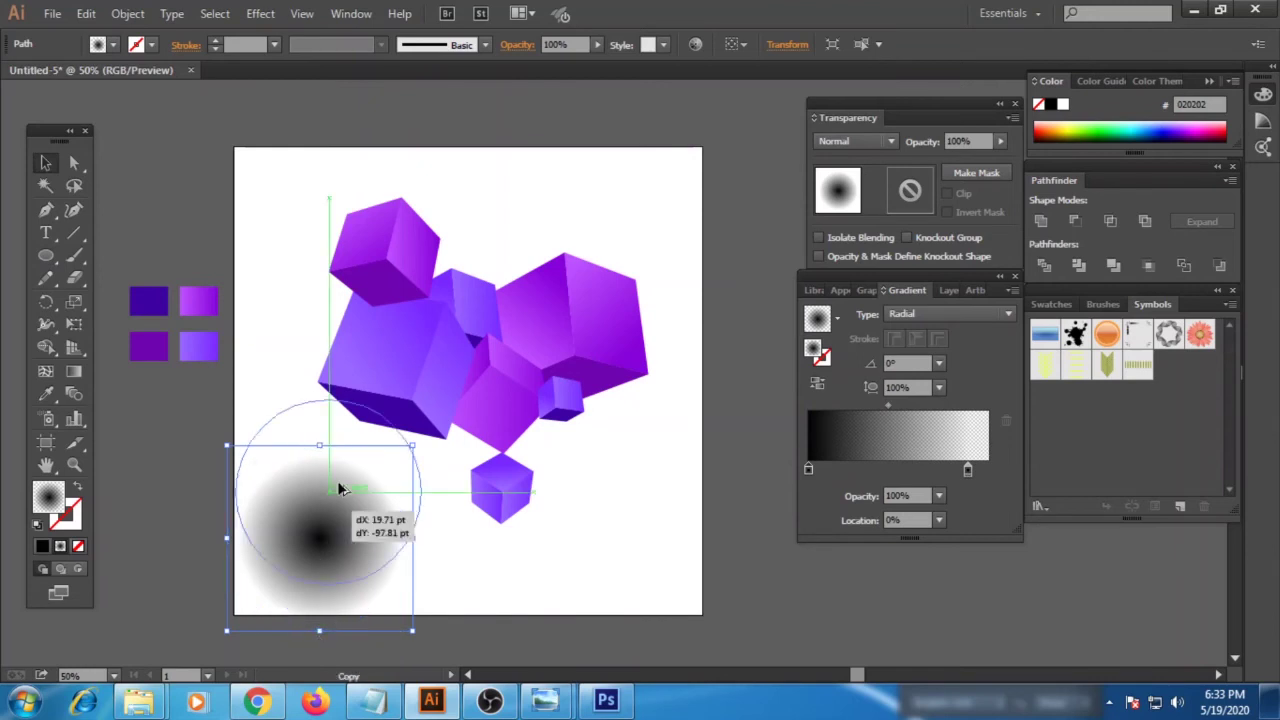
pyautogui.click(330, 480)
pyautogui.moveTo(319, 443)
pyautogui.mouseDown()
pyautogui.moveTo(319, 605)
pyautogui.moveTo(560, 540)
pyautogui.moveTo(556, 530)
pyautogui.mouseUp()
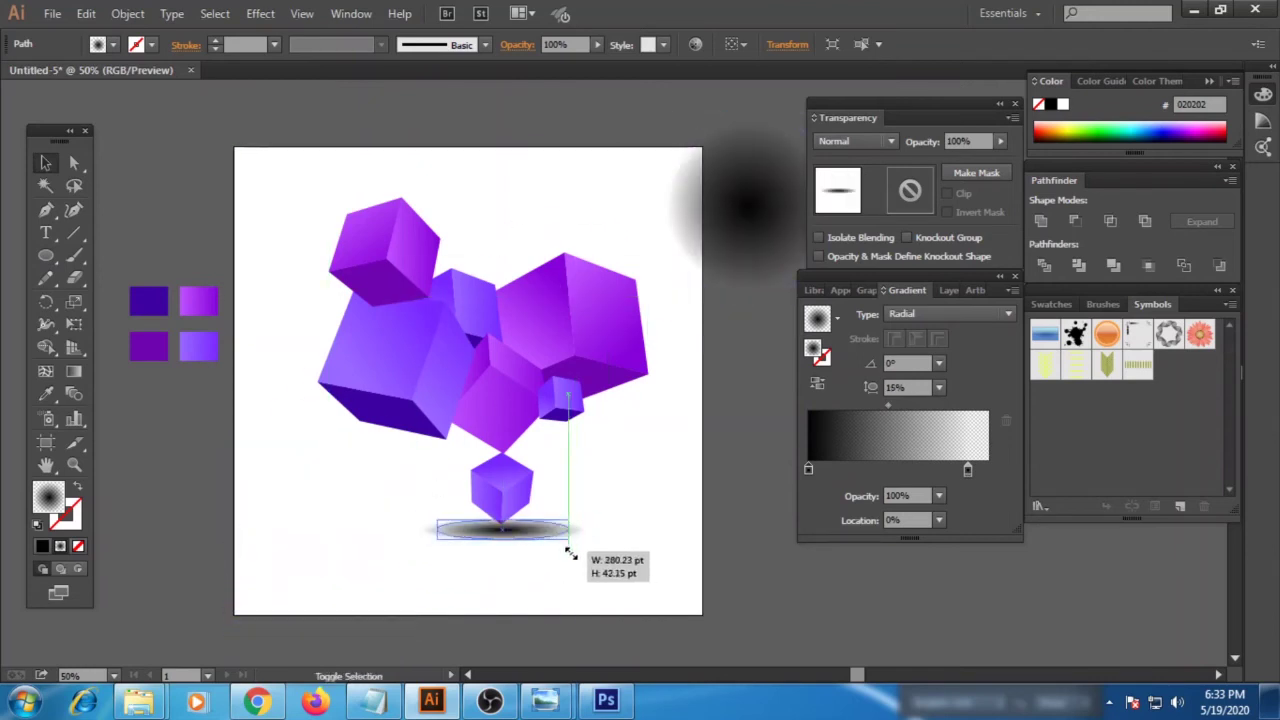
pyautogui.click(613, 601)
pyautogui.click(503, 592)
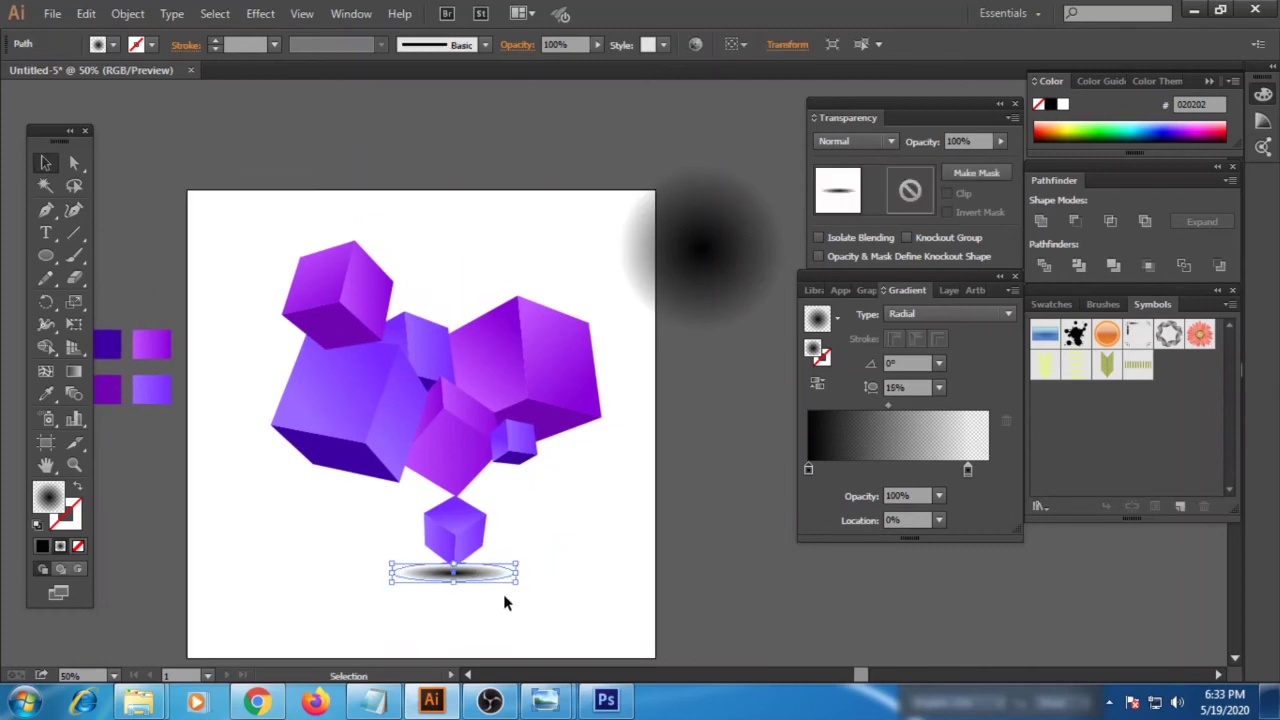
pyautogui.click(504, 598)
pyautogui.click(565, 45)
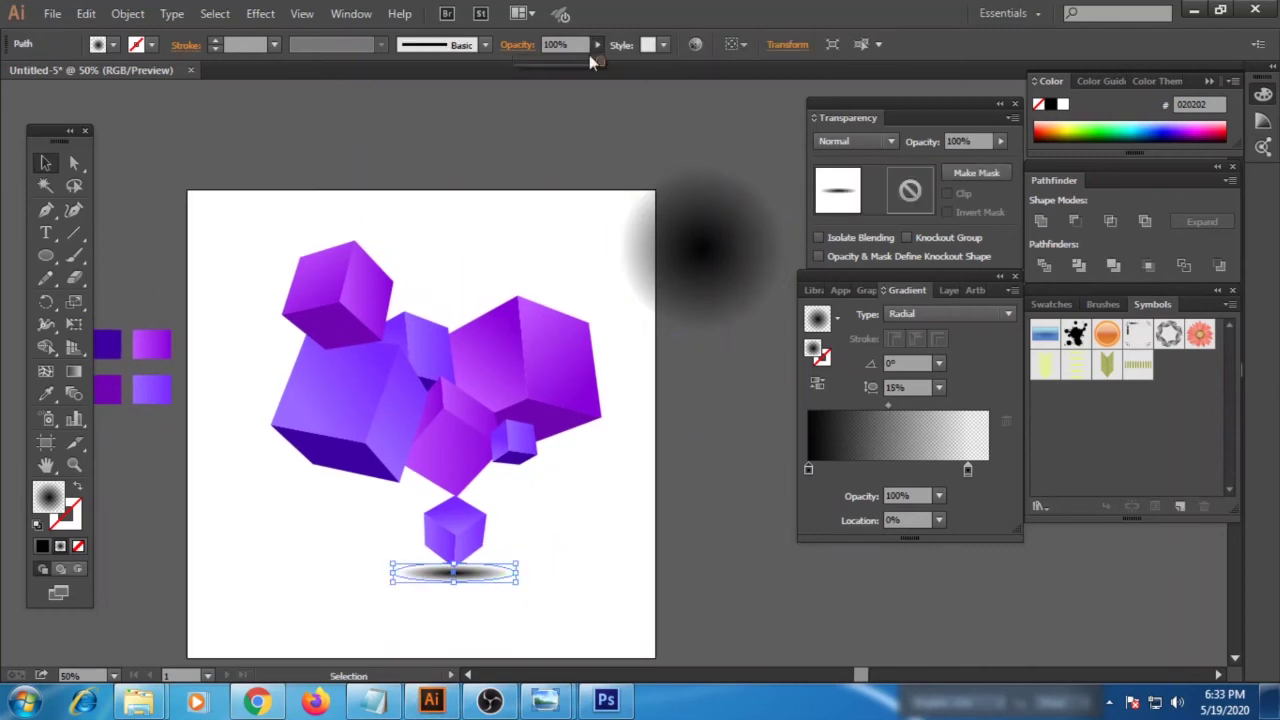
pyautogui.write('57')
pyautogui.press('Return')
# - Shrink the spare gradient circle between the central cubes and free-transform it into a tall oval at -10.7°
pyautogui.moveTo(727, 232); pyautogui.dragTo(485, 340)
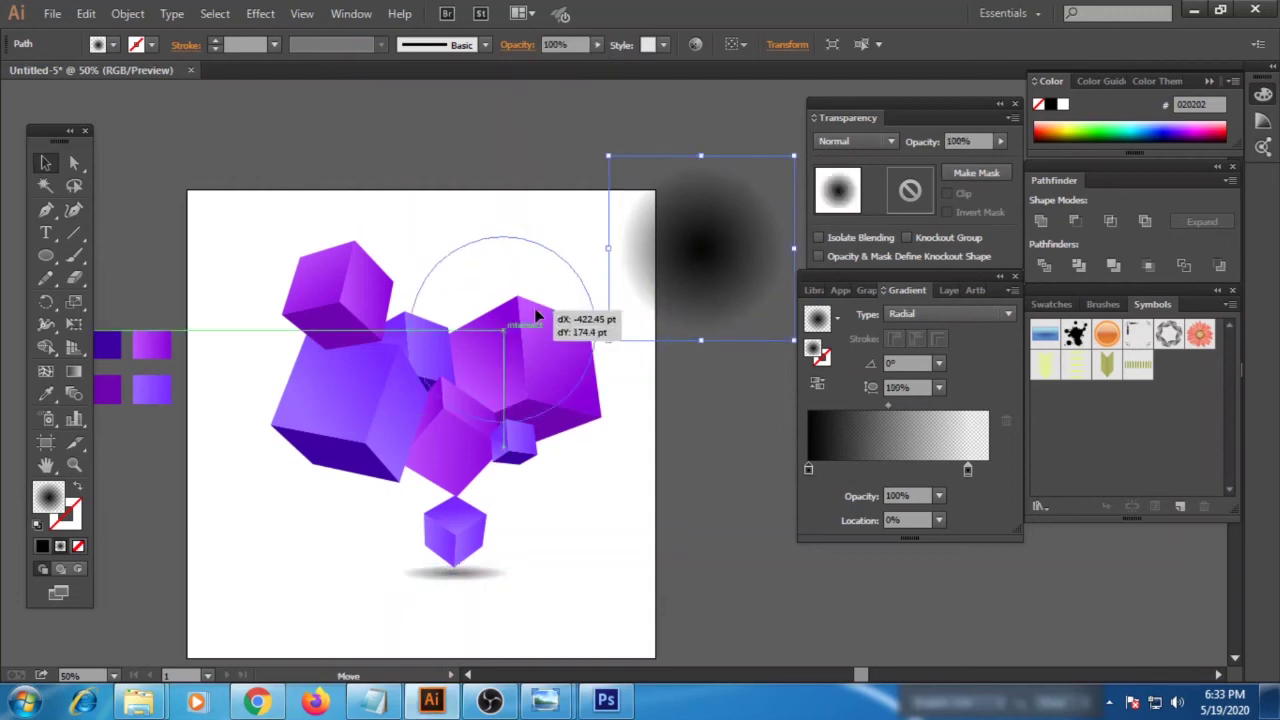
pyautogui.moveTo(556, 268); pyautogui.dragTo(521, 300)
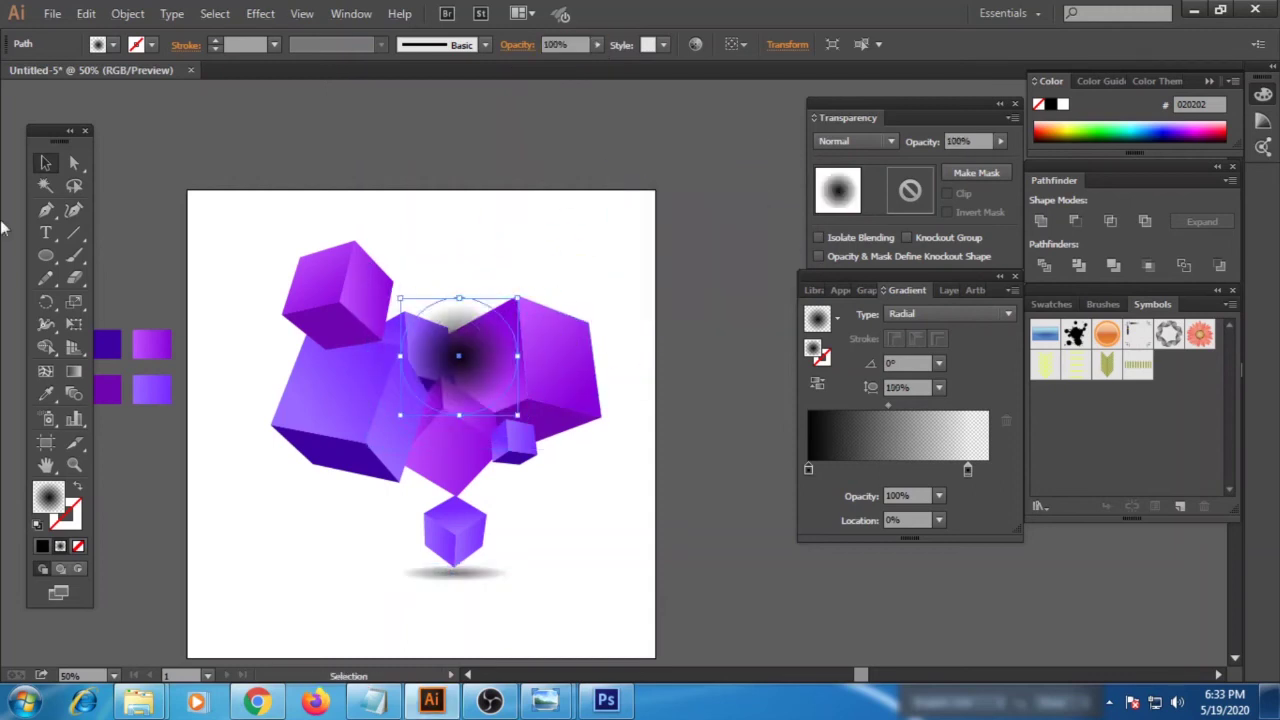
pyautogui.click(74, 324)
pyautogui.moveTo(519, 356); pyautogui.dragTo(463, 406)
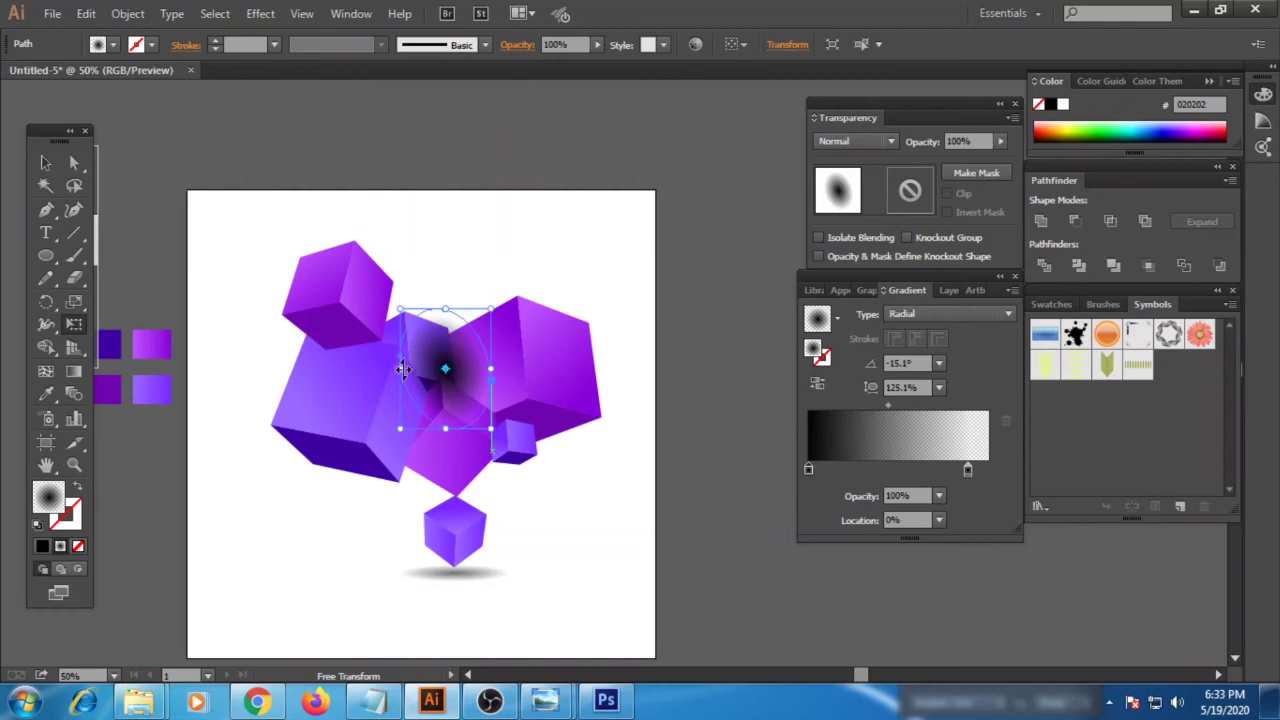
pyautogui.moveTo(402, 369); pyautogui.dragTo(458, 375)
pyautogui.click(46, 164)
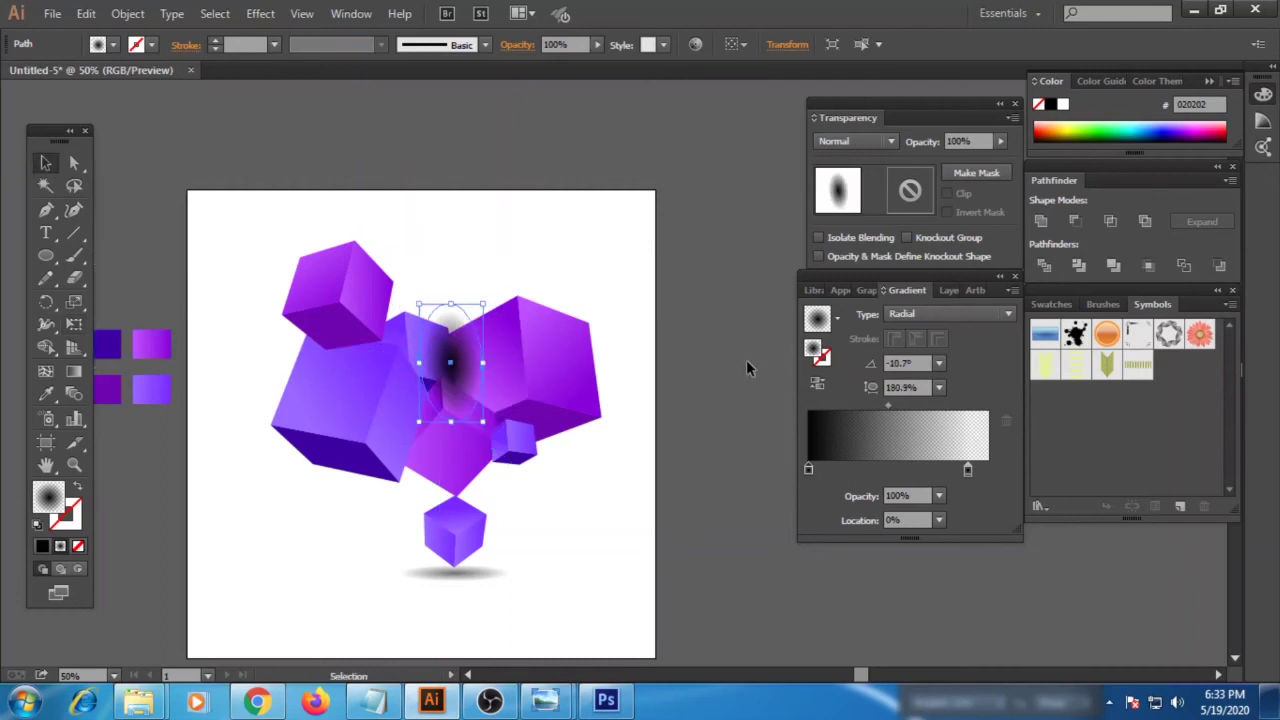
pyautogui.hotkey('ctrl', '=')
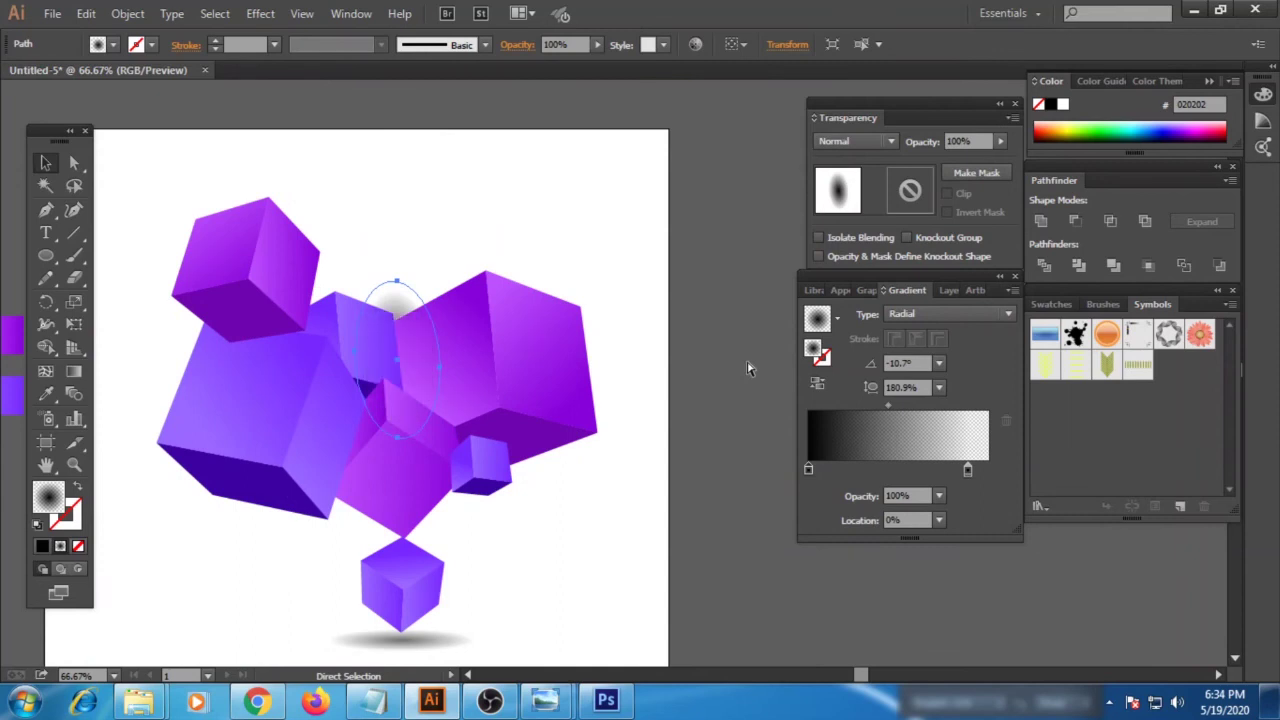
# - Try Multiply, Screen, Lighten, Color Dodge and Overlay blending on the shadow ellipse
pyautogui.press('v')
pyautogui.click(858, 141)
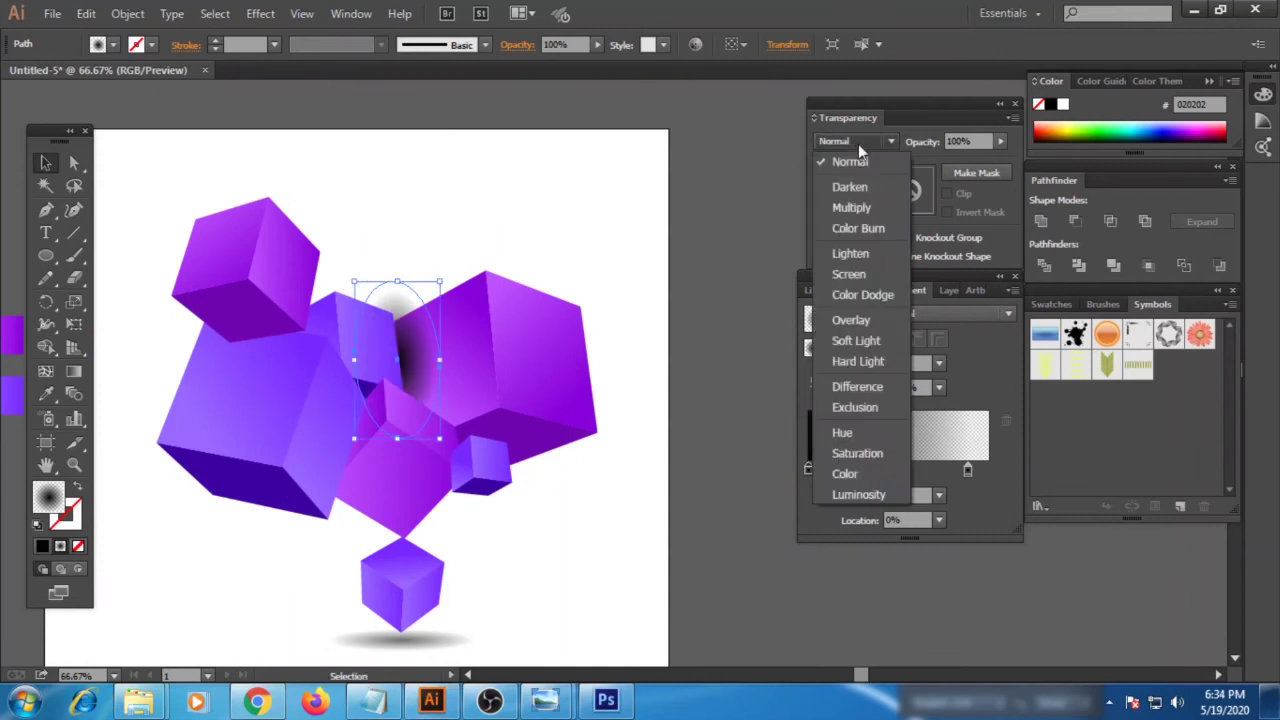
pyautogui.click(858, 207)
pyautogui.click(858, 141)
pyautogui.click(871, 268)
pyautogui.click(858, 141)
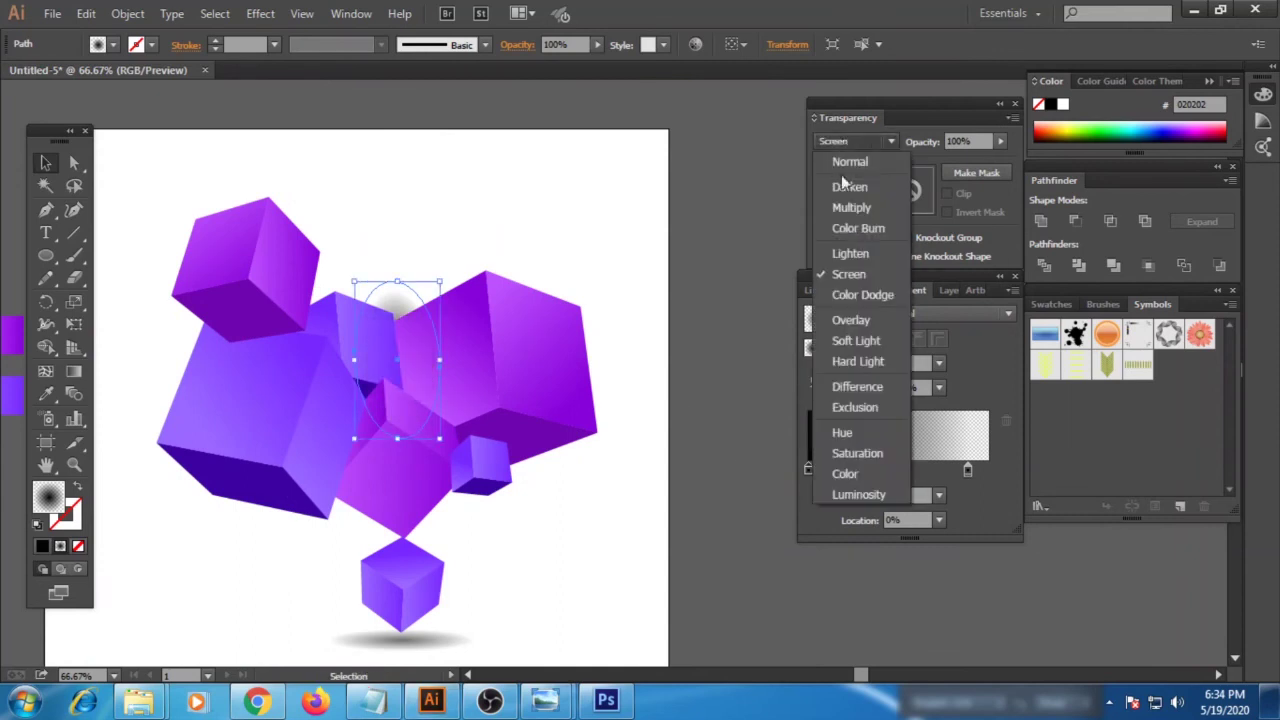
pyautogui.click(845, 252)
pyautogui.click(858, 141)
pyautogui.click(867, 300)
pyautogui.click(860, 143)
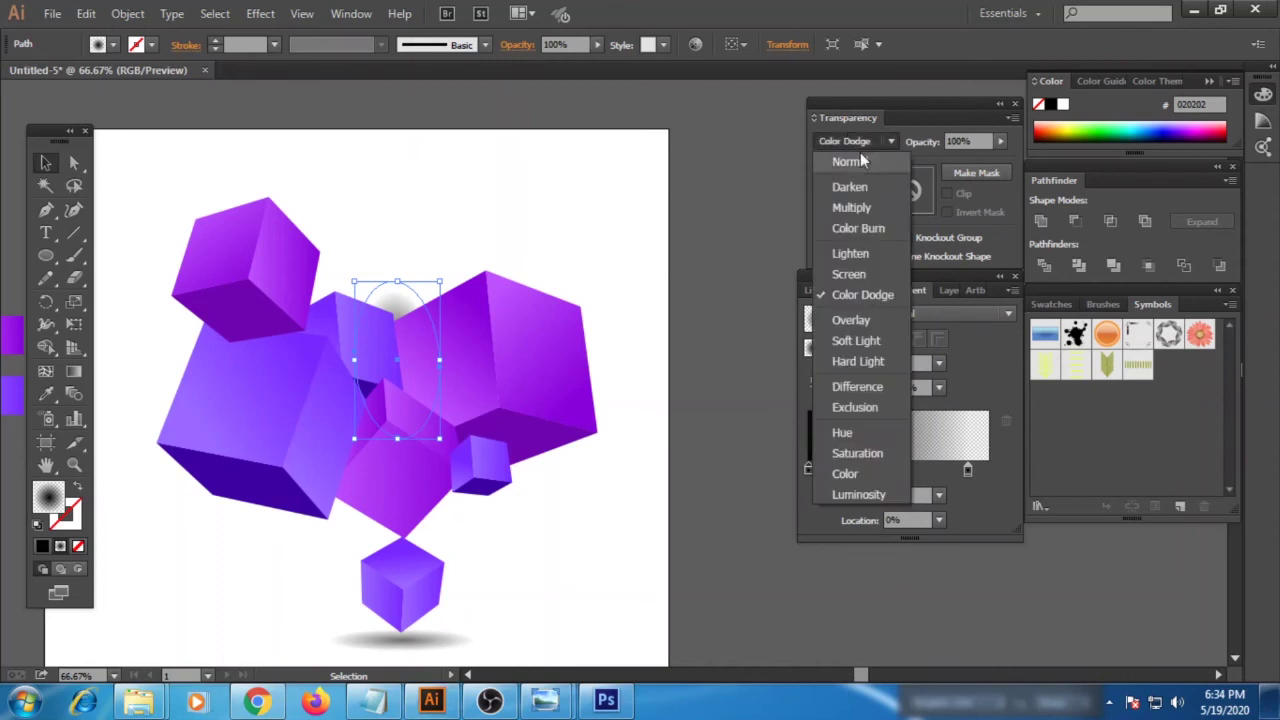
pyautogui.click(858, 317)
# - Return the ellipse to Normal blending at 43% opacity and nudge it slightly lower
pyautogui.click(846, 141)
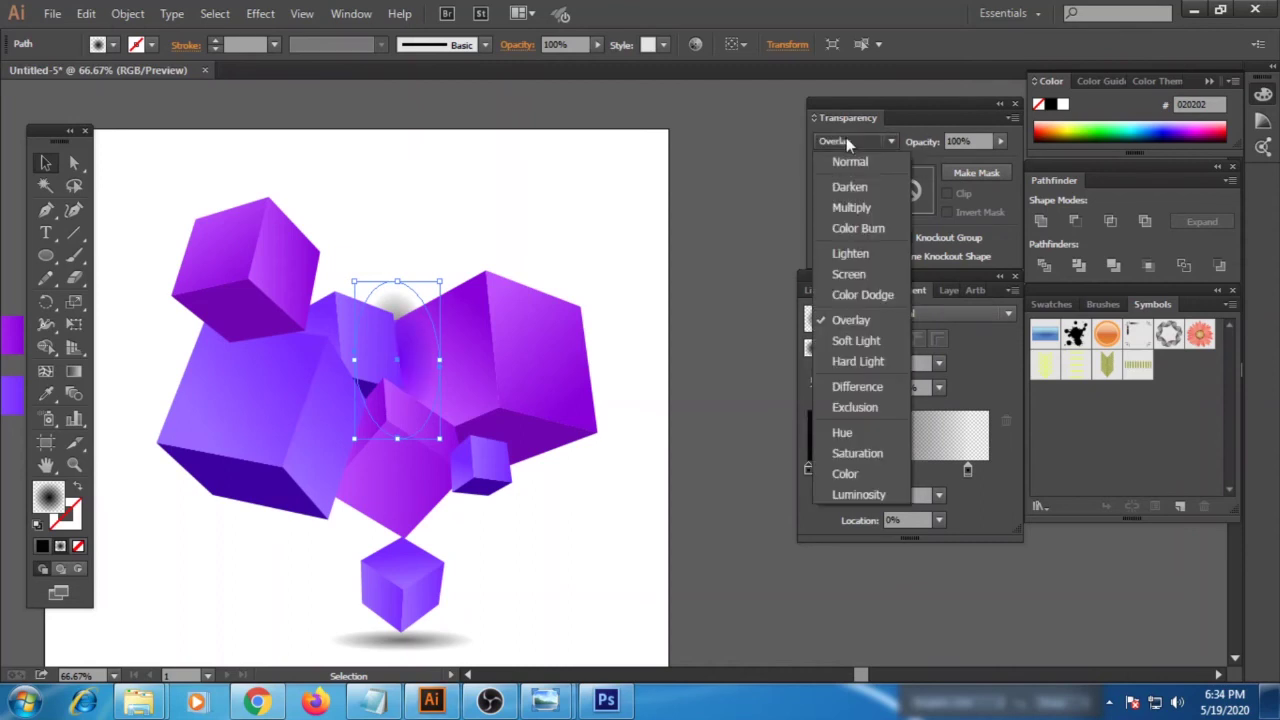
pyautogui.click(852, 158)
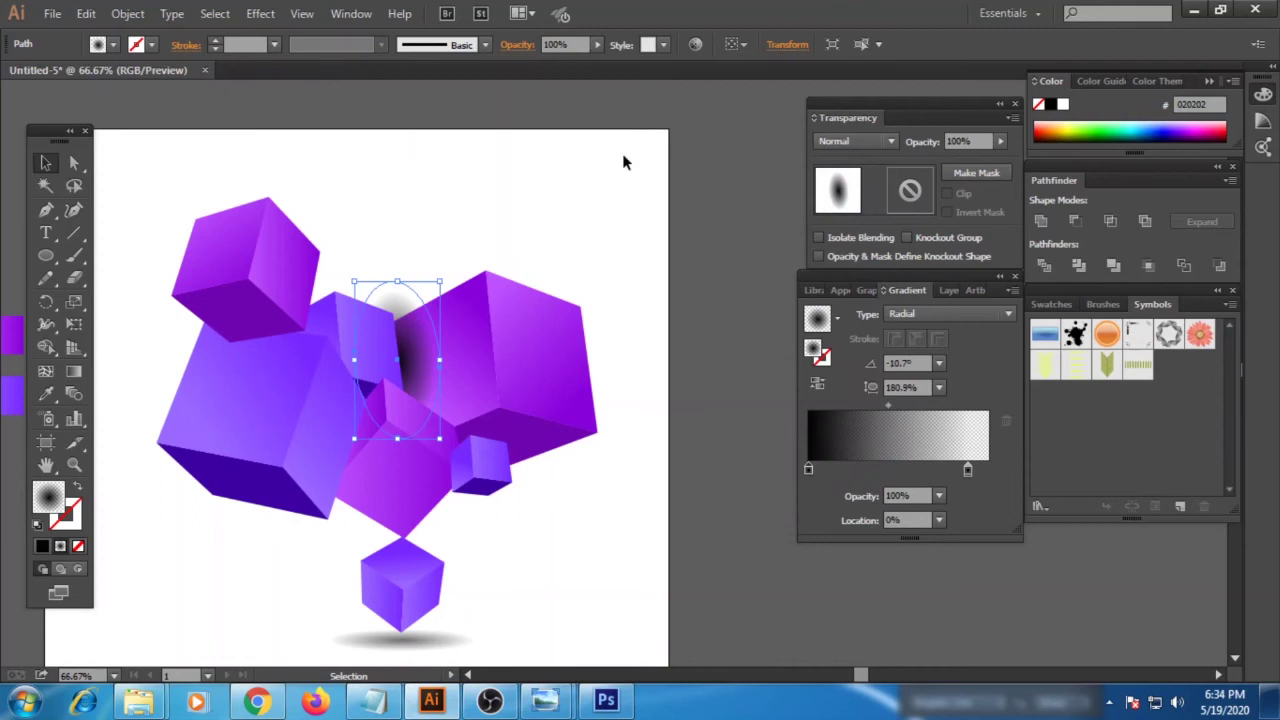
pyautogui.click(596, 44)
pyautogui.moveTo(600, 61); pyautogui.dragTo(553, 58)
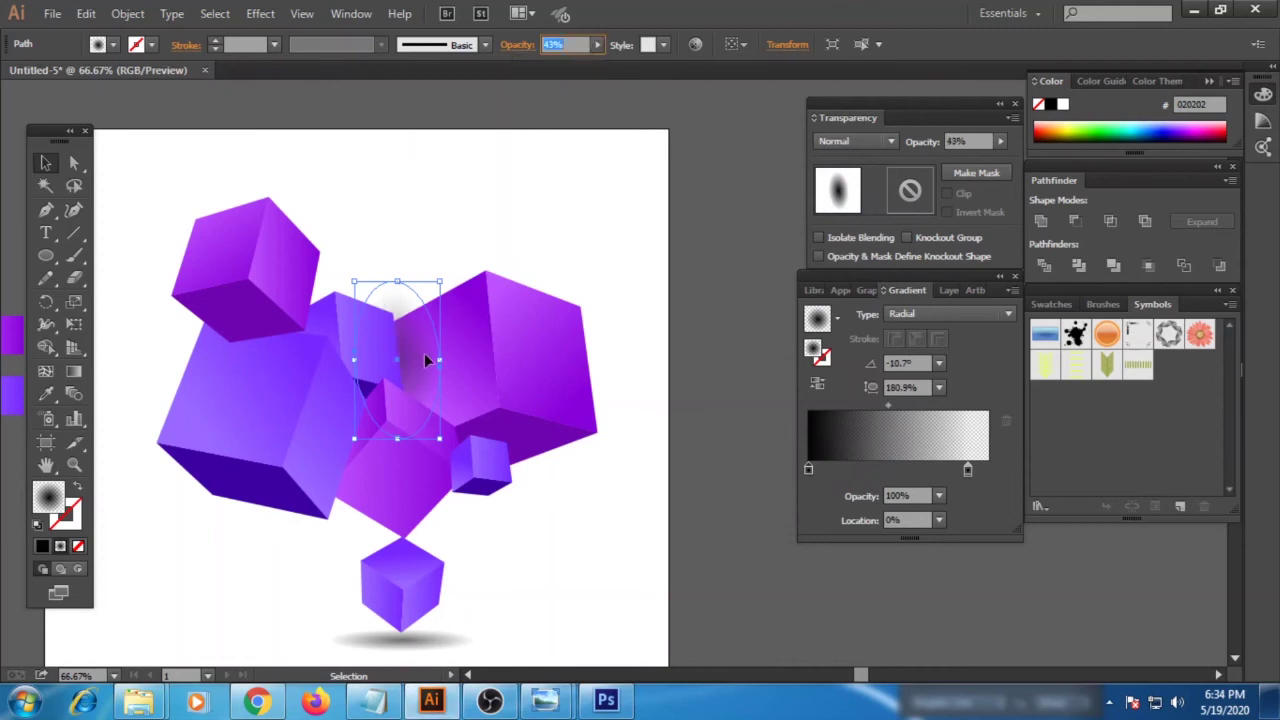
pyautogui.moveTo(424, 353)
pyautogui.mouseDown()
pyautogui.moveTo(431, 368)
pyautogui.moveTo(358, 370)
pyautogui.mouseUp()
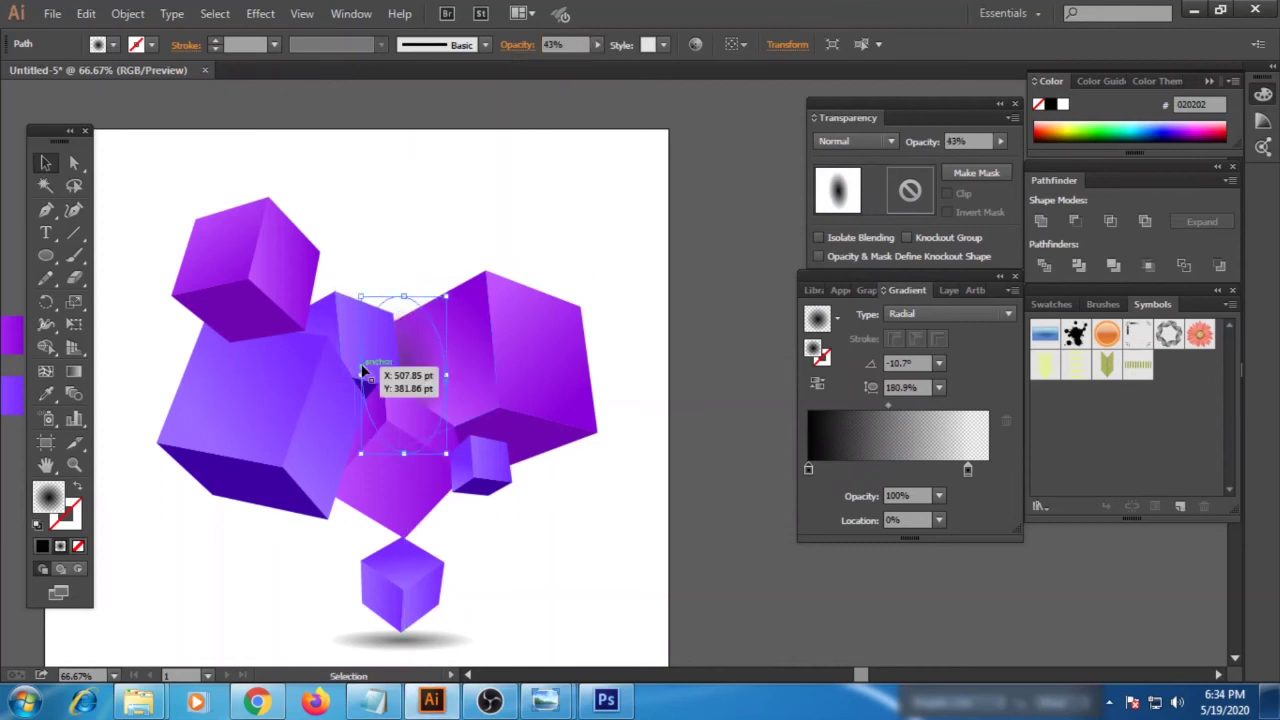
# - Move a gradient ellipse onto the large left cube, rotate it ninety degrees and enlarge it
pyautogui.click(646, 223)
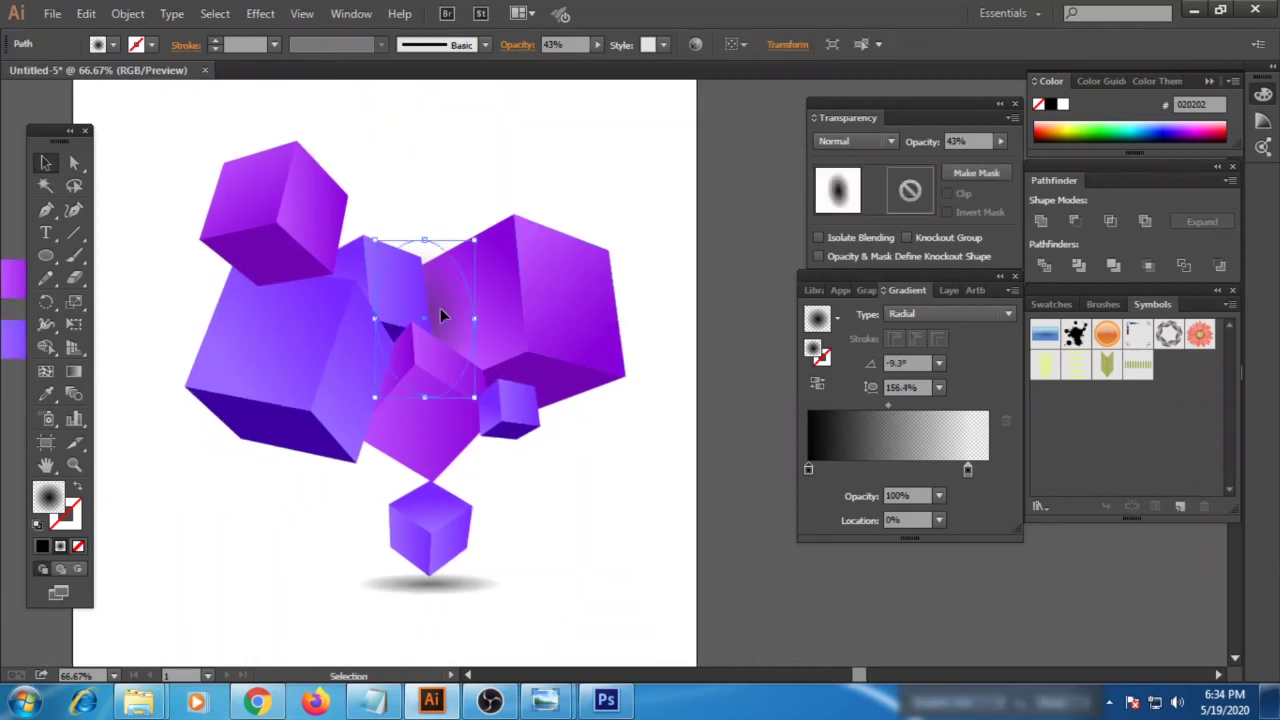
pyautogui.moveTo(443, 312); pyautogui.dragTo(341, 319)
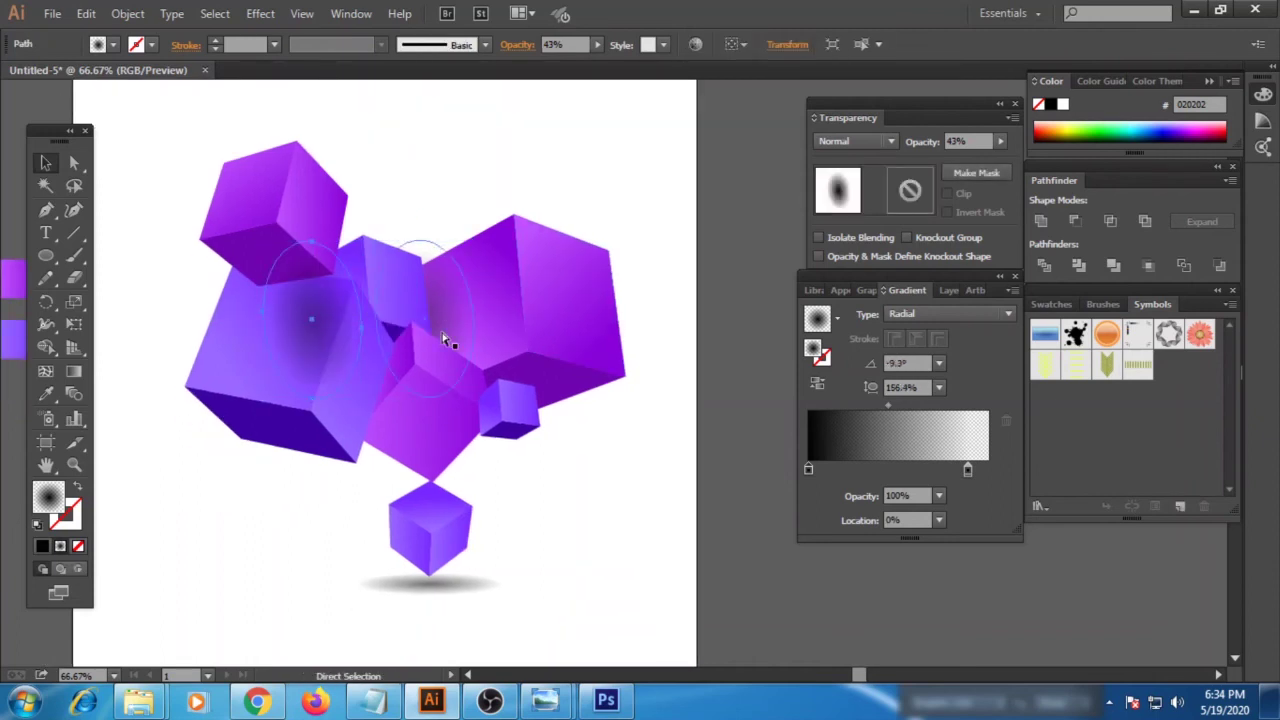
pyautogui.moveTo(447, 323); pyautogui.dragTo(343, 229)
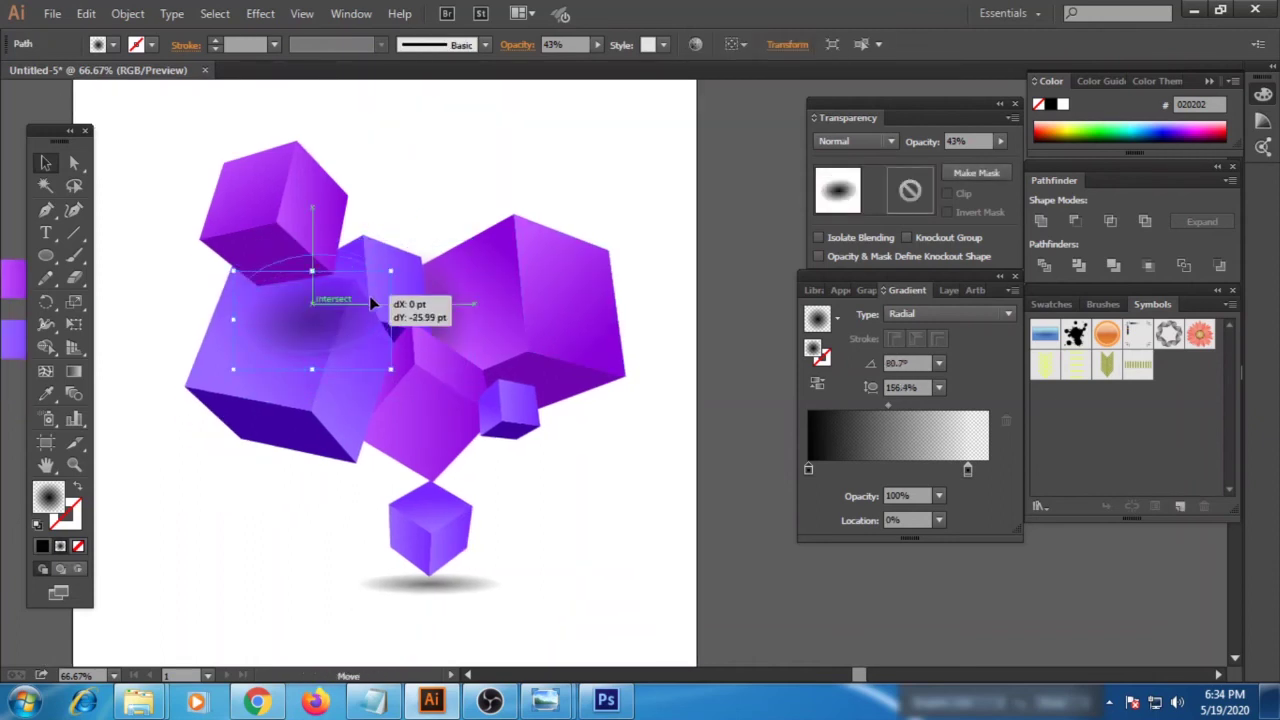
pyautogui.moveTo(370, 318); pyautogui.dragTo(370, 283)
pyautogui.moveTo(391, 333); pyautogui.dragTo(418, 350)
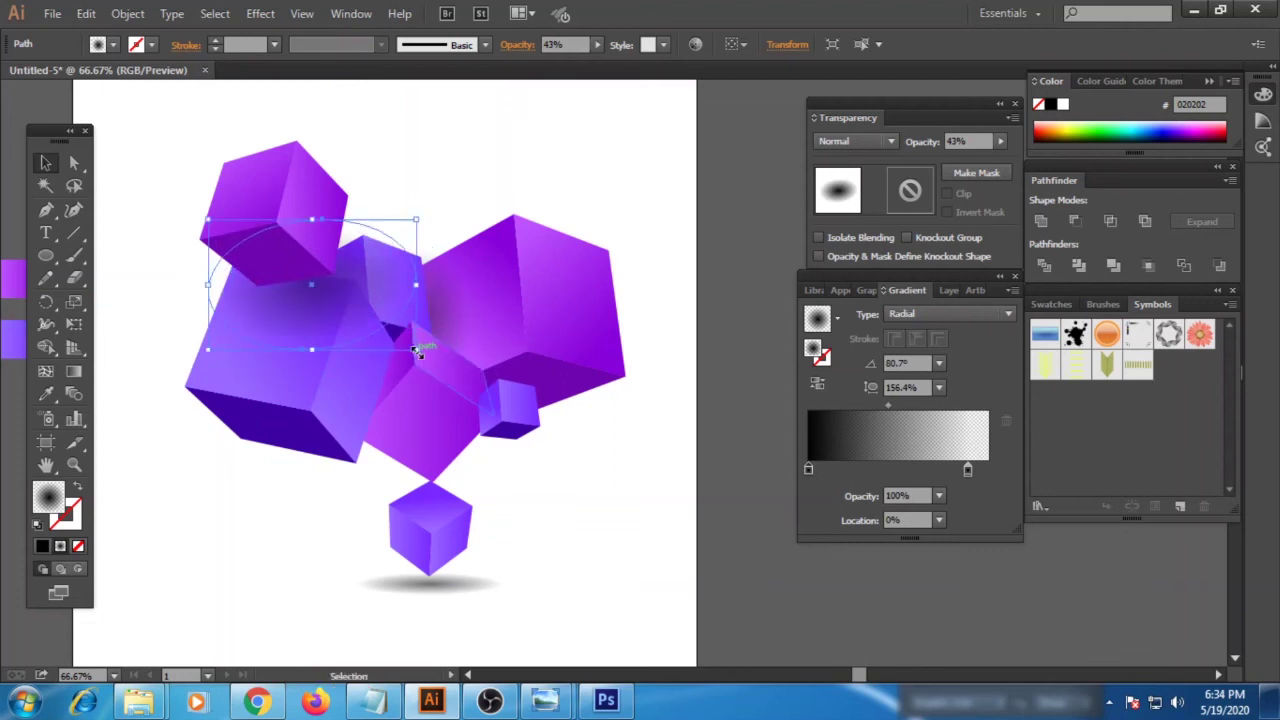
pyautogui.click(642, 445)
pyautogui.hotkey('ctrl', '-')
# - Flatten the shadow ellipse's gradient and lower its opacity to 28%
pyautogui.click(440, 345)
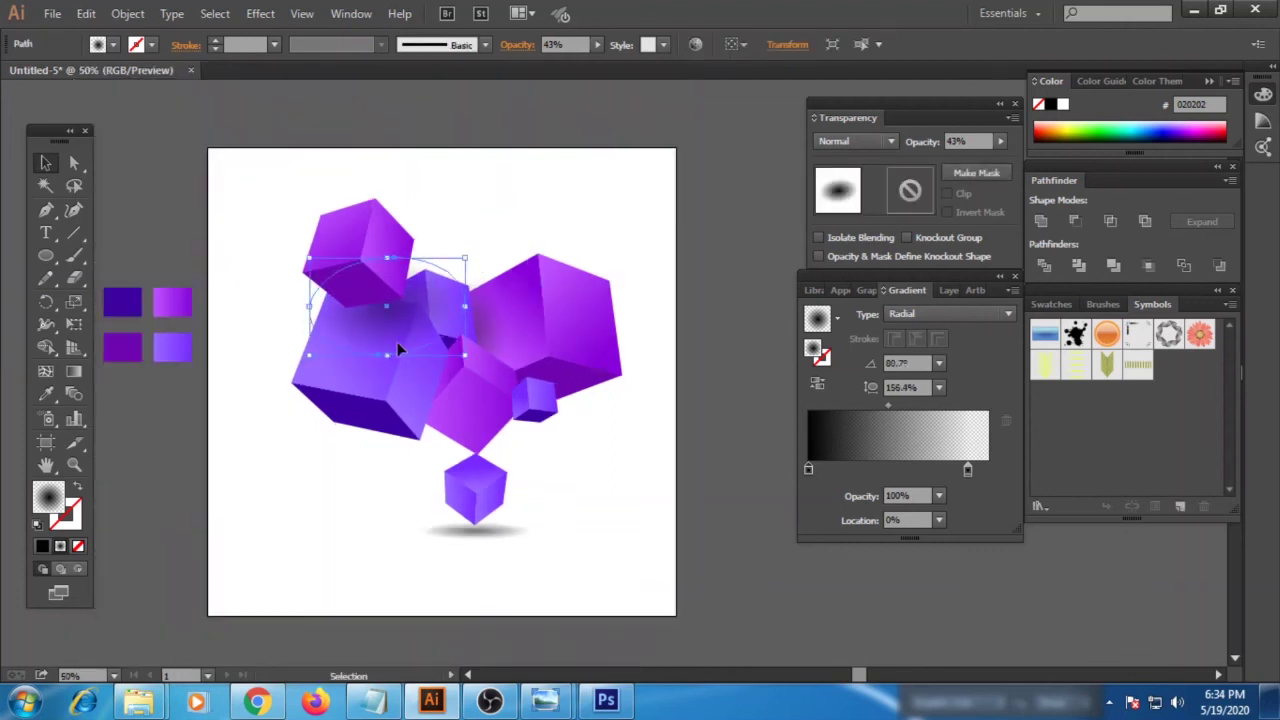
pyautogui.moveTo(390, 355); pyautogui.dragTo(390, 333)
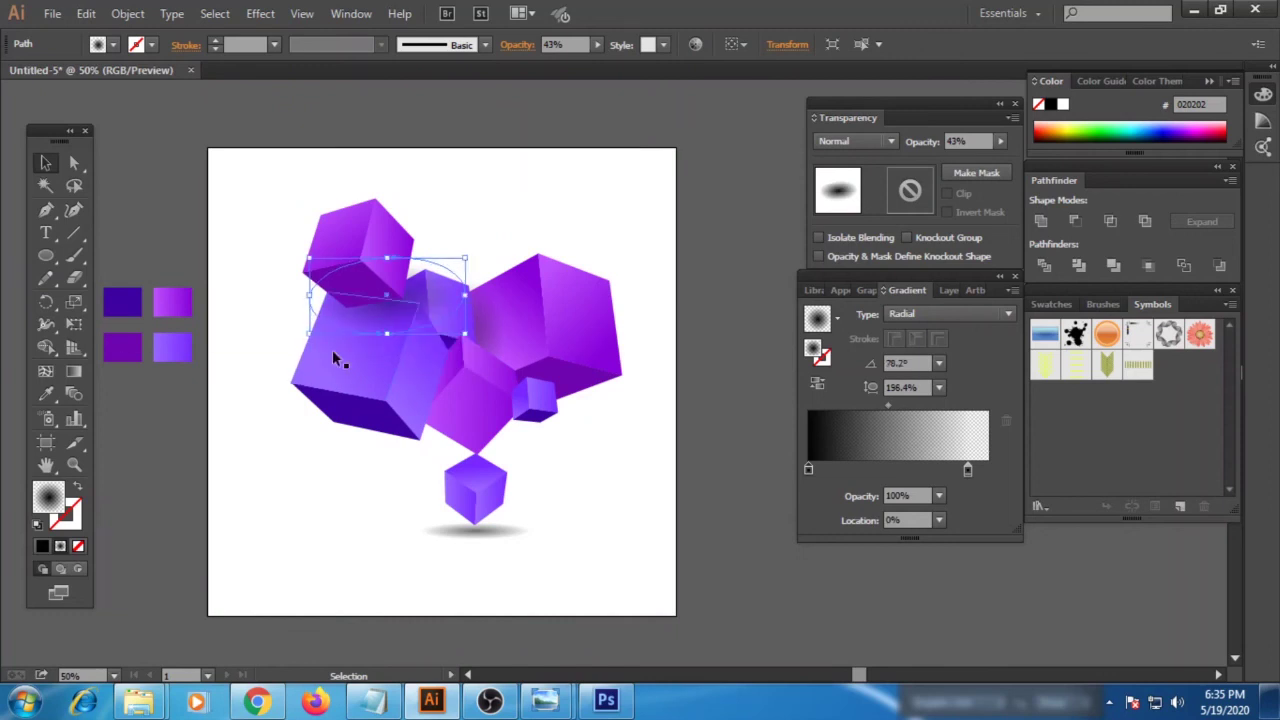
pyautogui.click(640, 499)
pyautogui.click(418, 326)
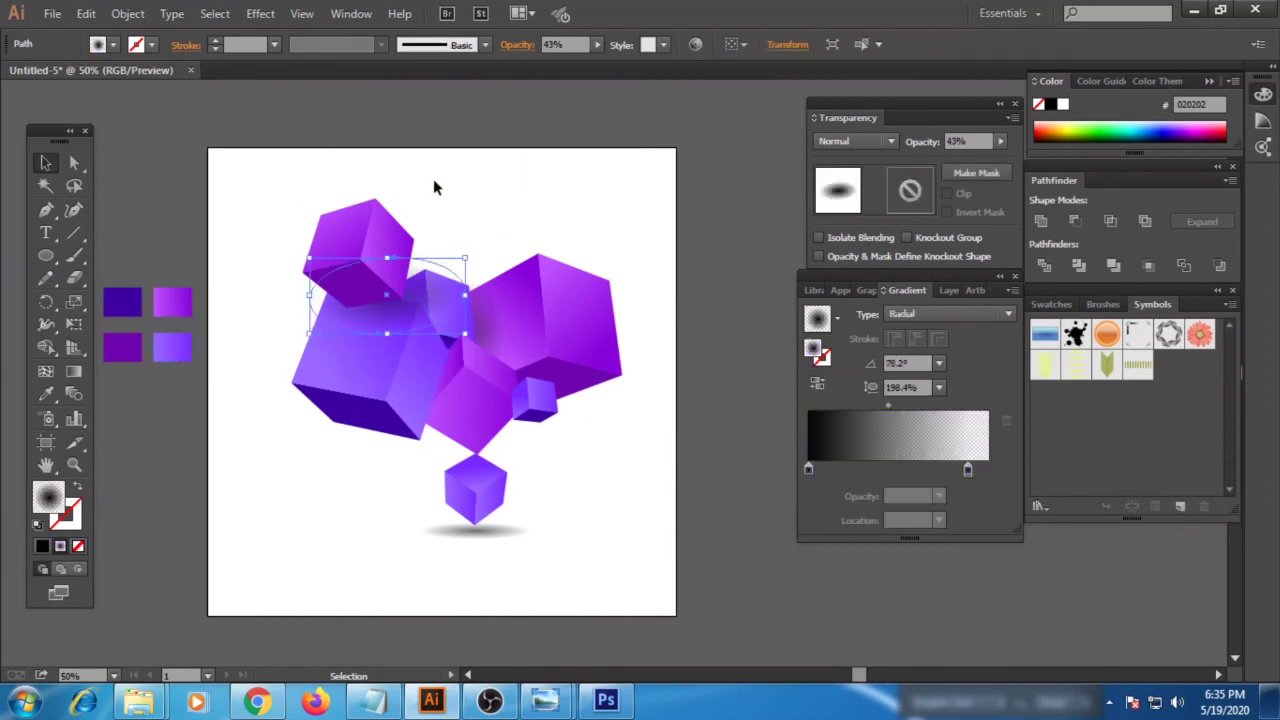
pyautogui.moveTo(596, 54); pyautogui.dragTo(540, 64)
pyautogui.click(694, 271)
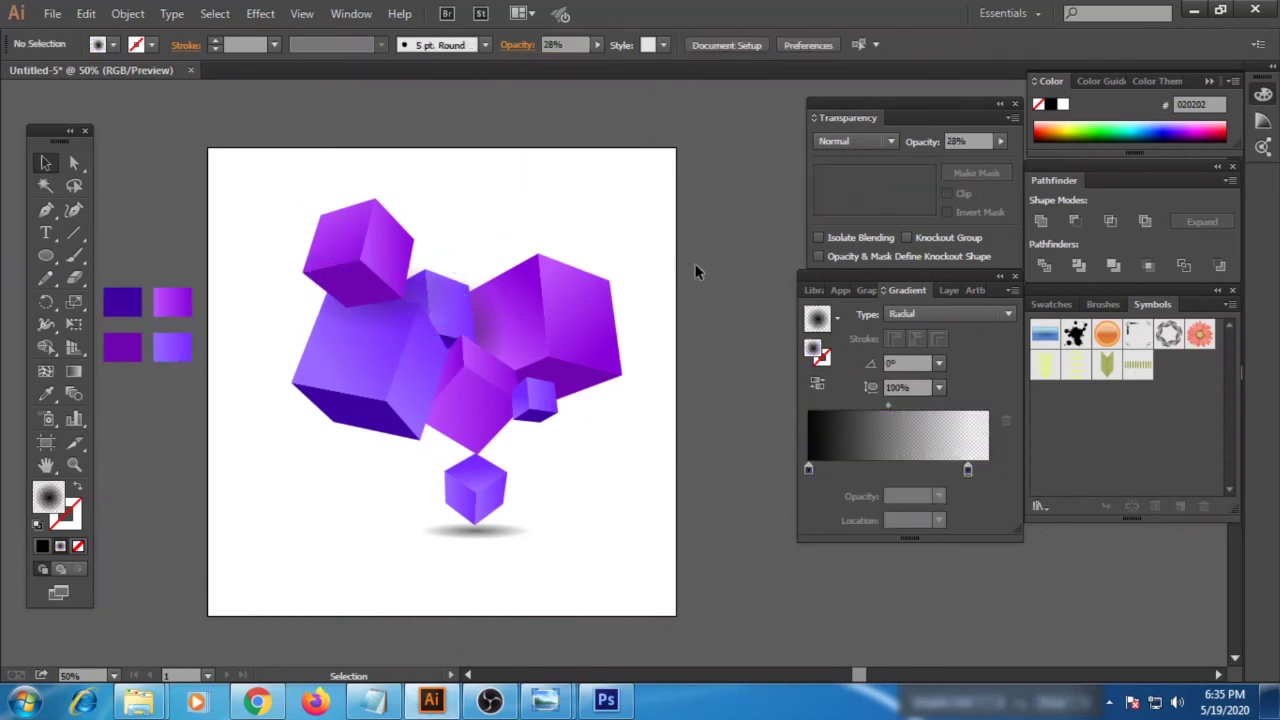
# - Delete the four colour sample squares and nudge the cubes slightly left and down
pyautogui.moveTo(565, 485); pyautogui.dragTo(605, 496)
pyautogui.moveTo(125, 285); pyautogui.dragTo(227, 437)
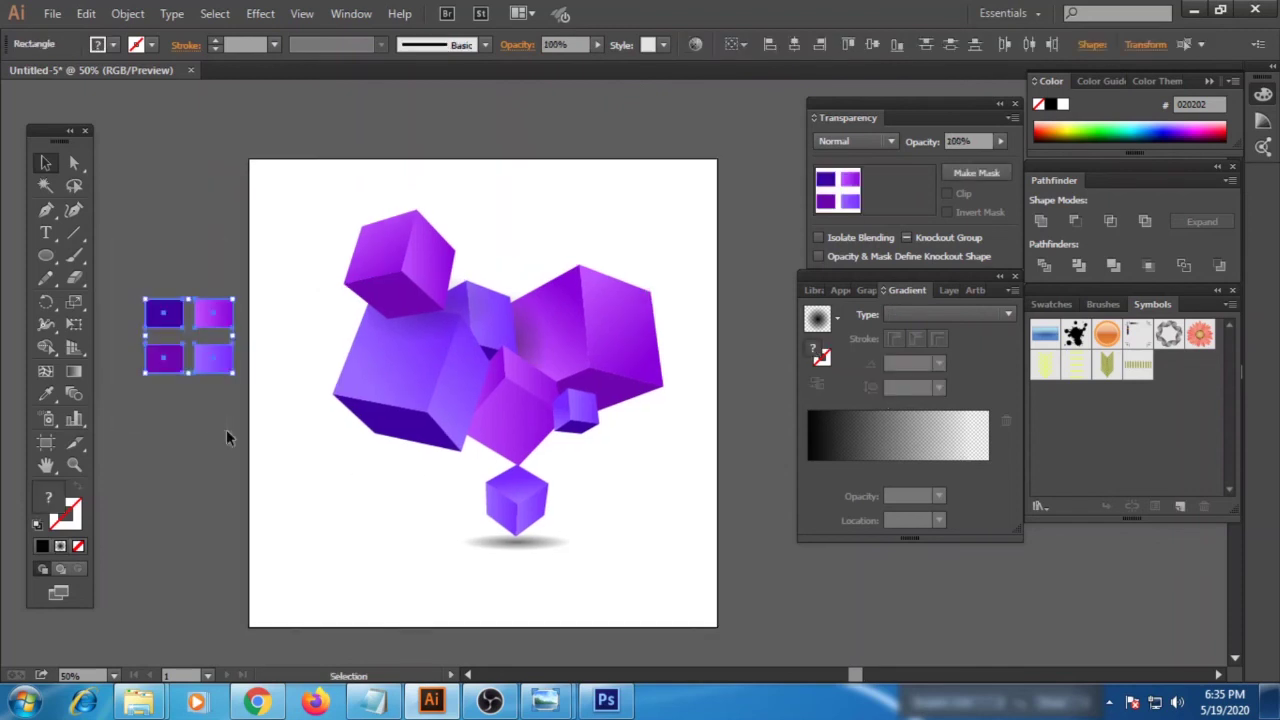
pyautogui.press('Delete')
pyautogui.moveTo(286, 208); pyautogui.dragTo(716, 600)
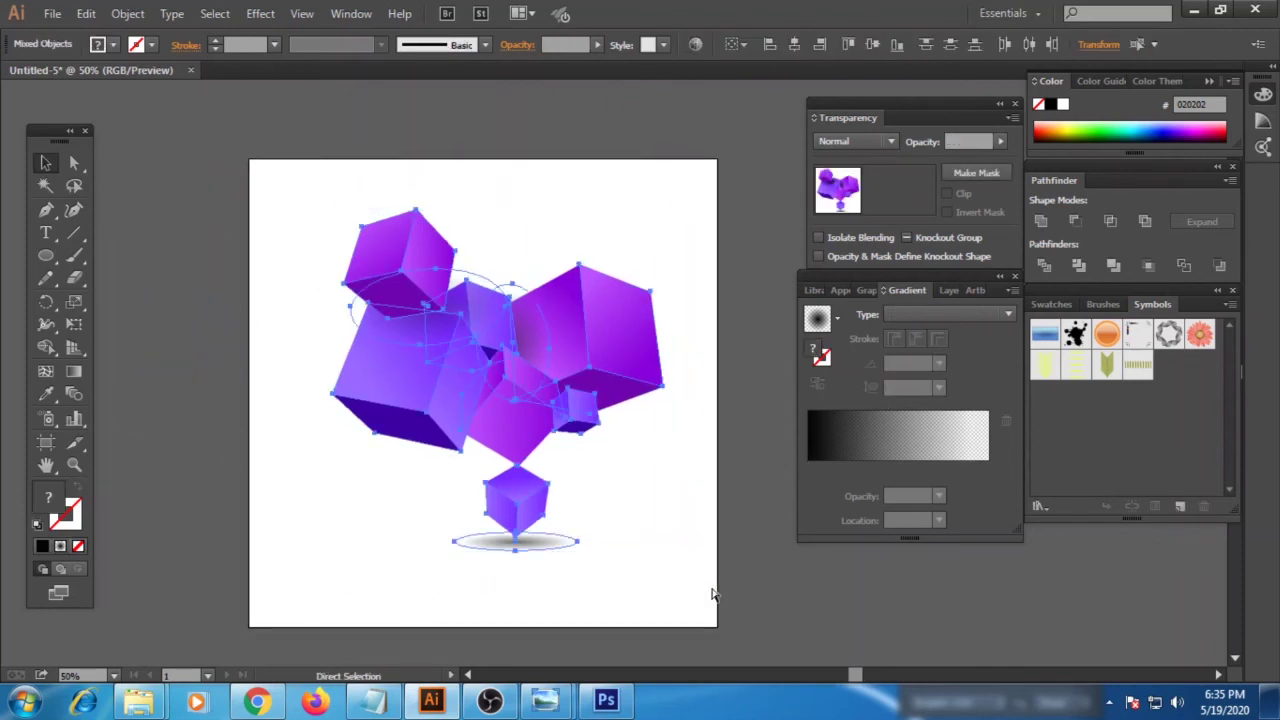
pyautogui.click(576, 465)
pyautogui.hotkey('ctrl', 'z')
pyautogui.hotkey('ctrl', 'shift', 'a')
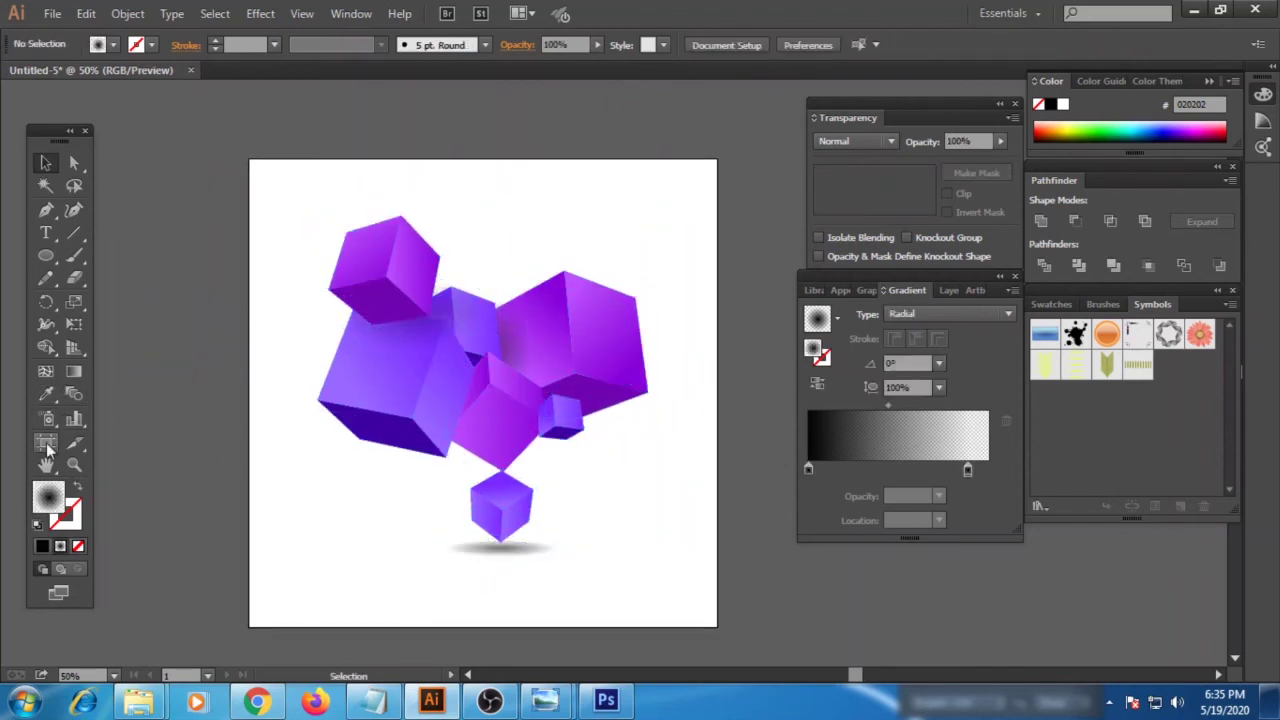
# - Create a 1000 × 1000 pt square with a solid black fill
pyautogui.click(45, 255)
pyautogui.click(504, 231)
pyautogui.write('1000')
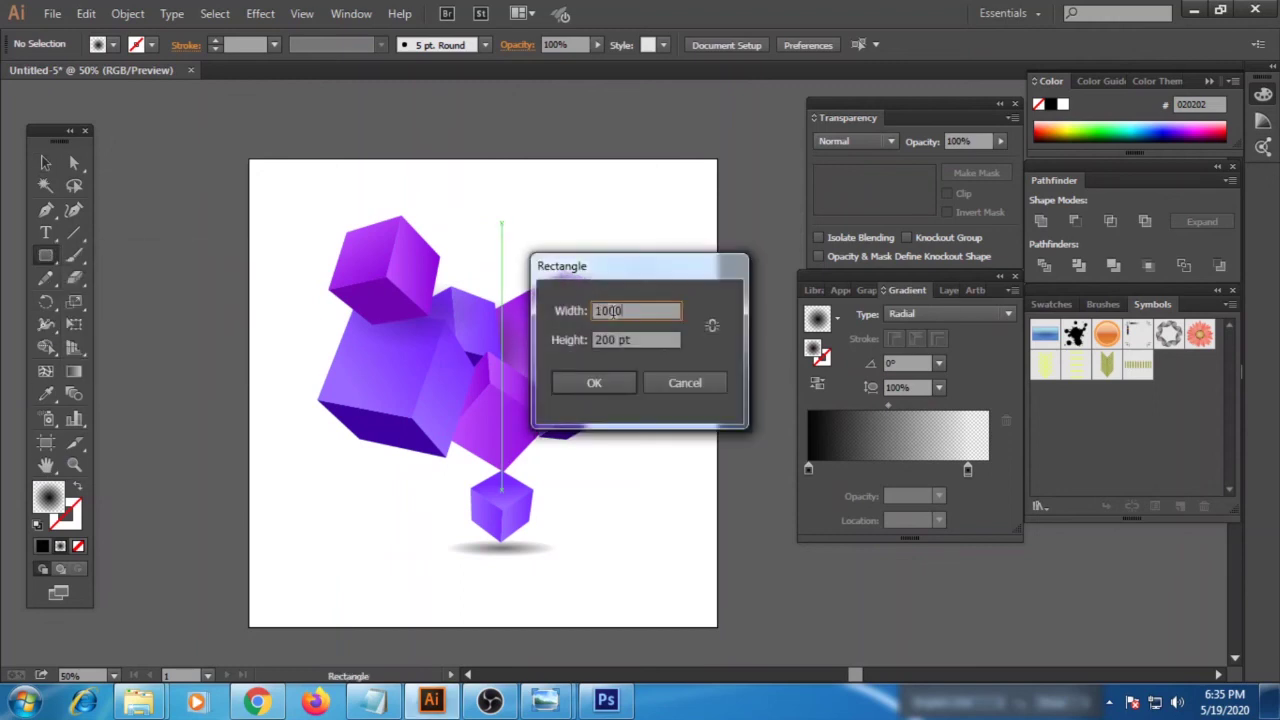
pyautogui.press('Tab')
pyautogui.write('10')
pyautogui.click(594, 384)
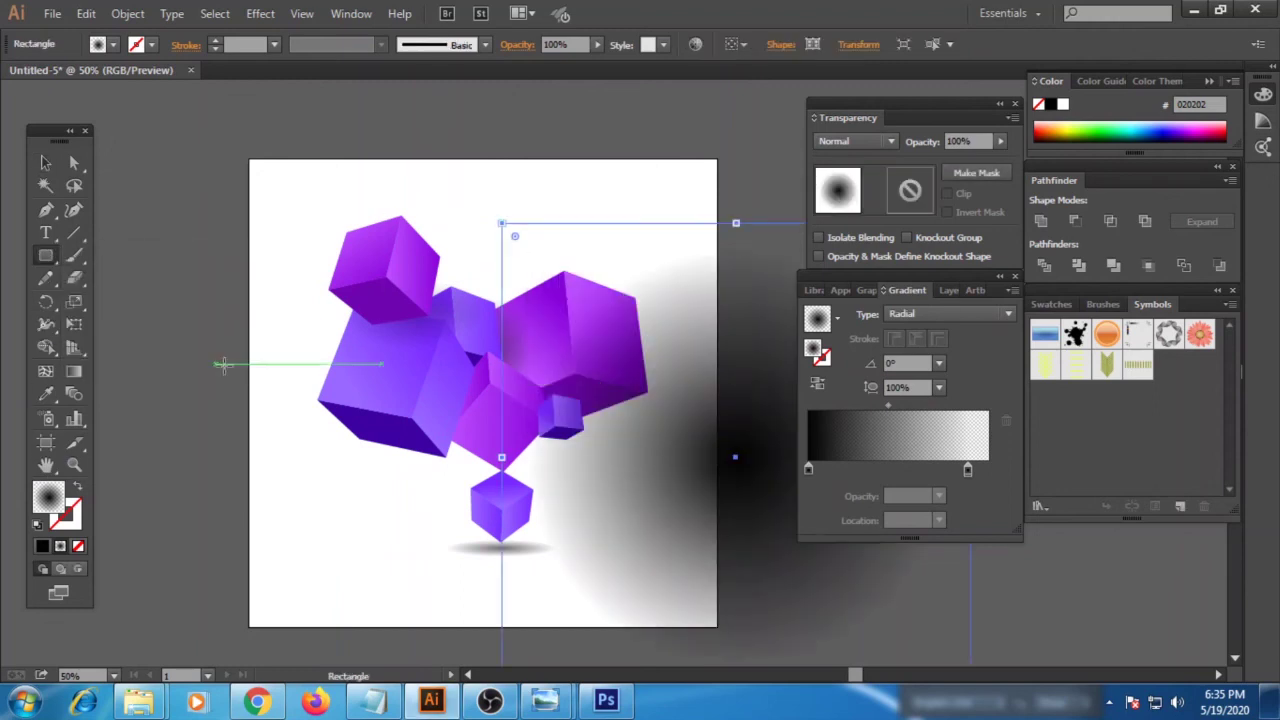
pyautogui.click(42, 546)
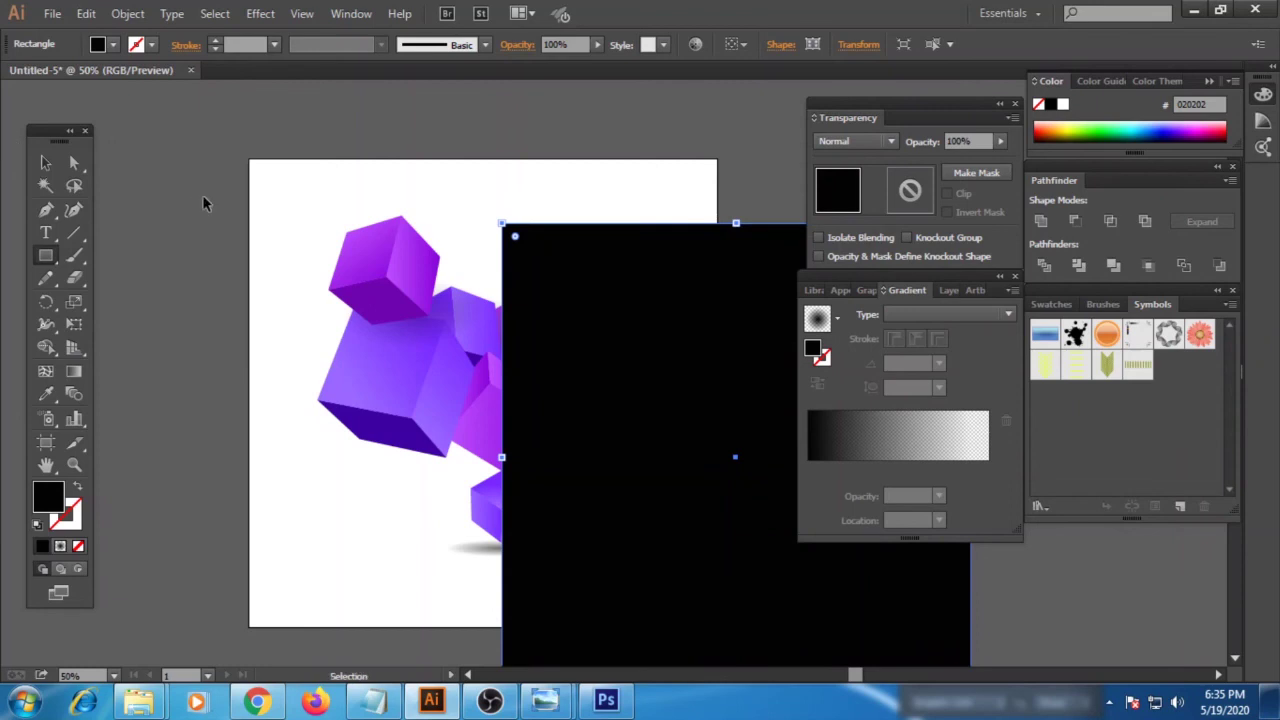
# - Move the square over the artboard and give it a linear gradient fill
pyautogui.click(47, 161)
pyautogui.moveTo(735, 324); pyautogui.dragTo(500, 229)
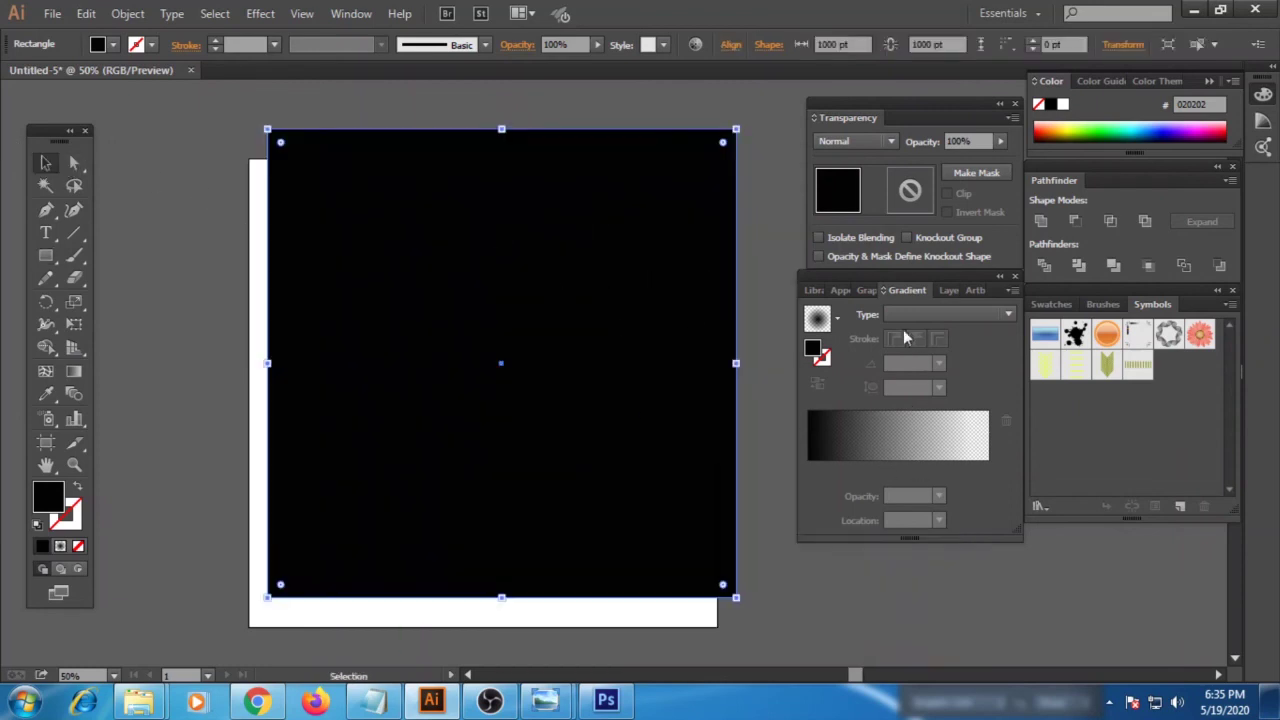
pyautogui.click(913, 314)
pyautogui.click(914, 335)
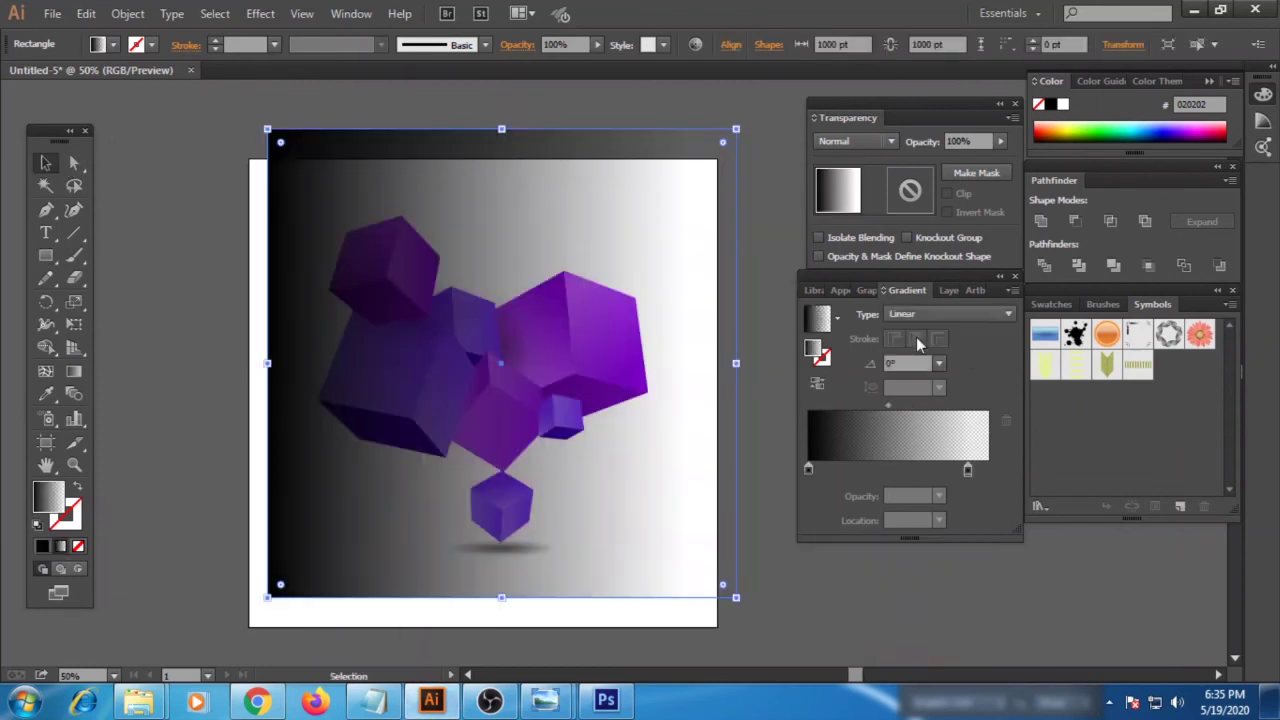
# - Adjust the gradient stop opacities, setting the right stop to 0%
pyautogui.click(809, 470)
pyautogui.click(938, 496)
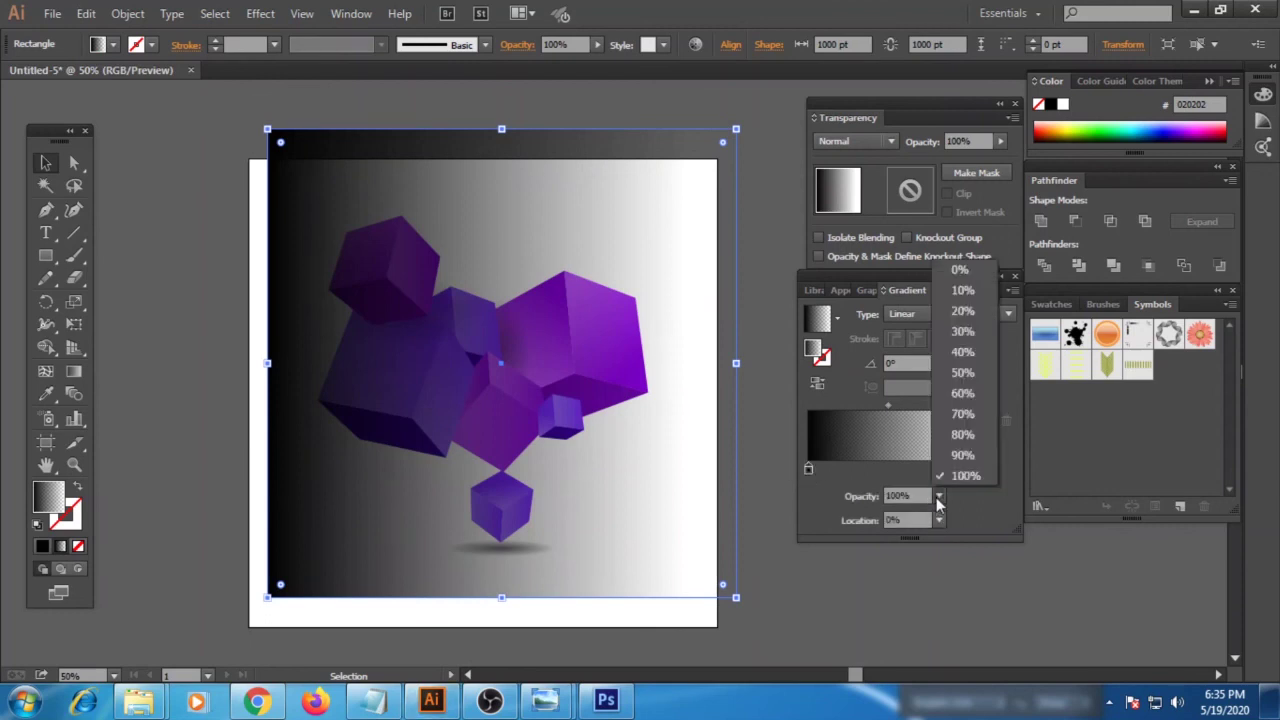
pyautogui.click(960, 475)
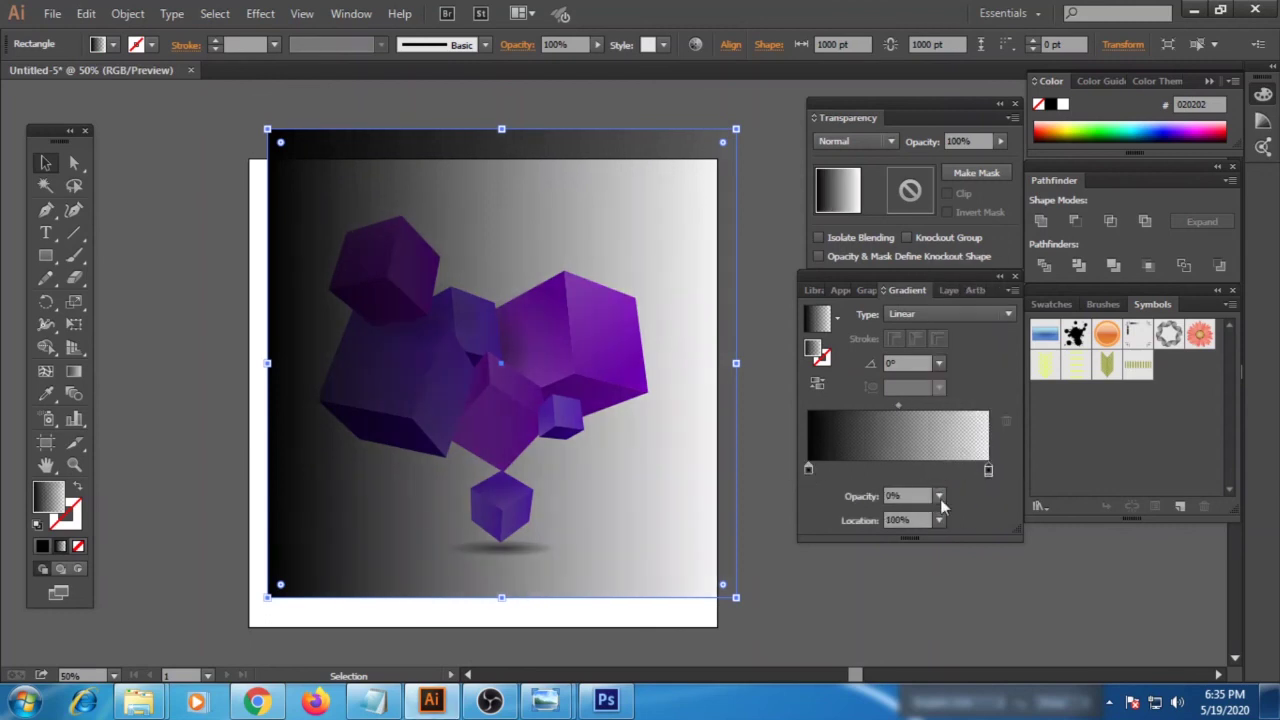
pyautogui.click(938, 496)
pyautogui.click(963, 475)
# - Make the left gradient stop light blue (#bfdfff) and remove the black stop
pyautogui.doubleClick(809, 469)
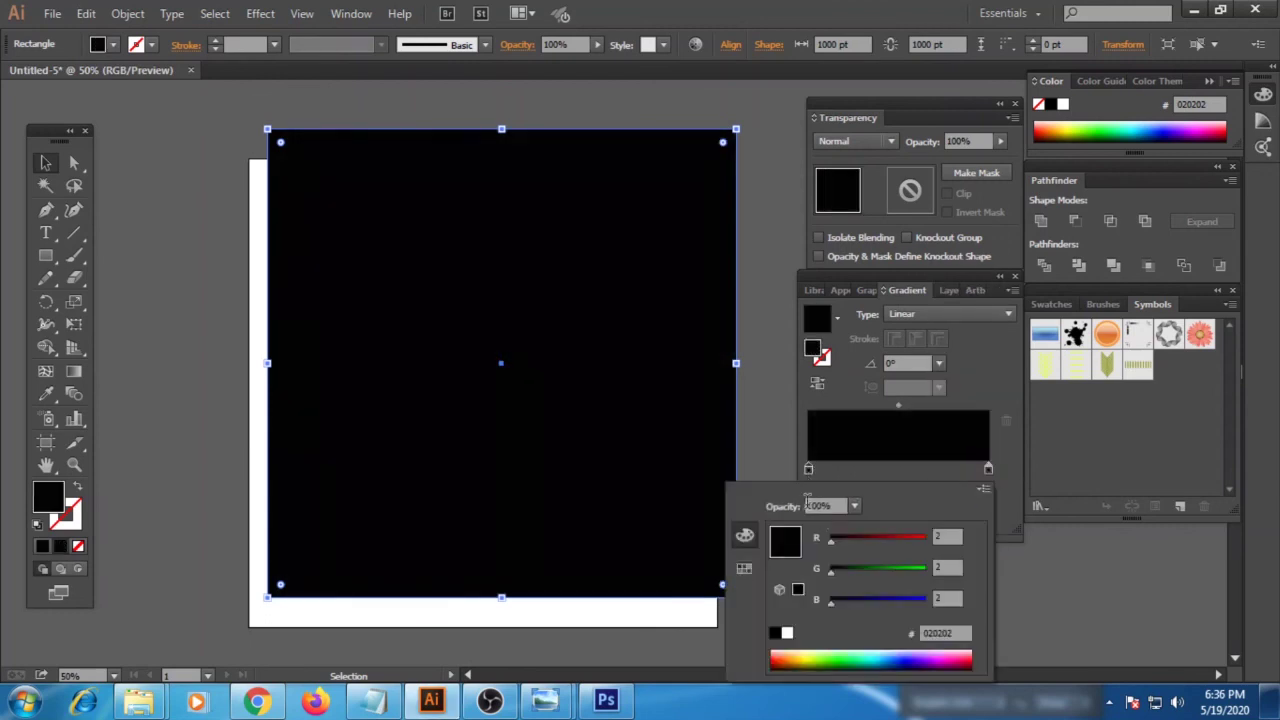
pyautogui.moveTo(880, 654); pyautogui.dragTo(897, 655)
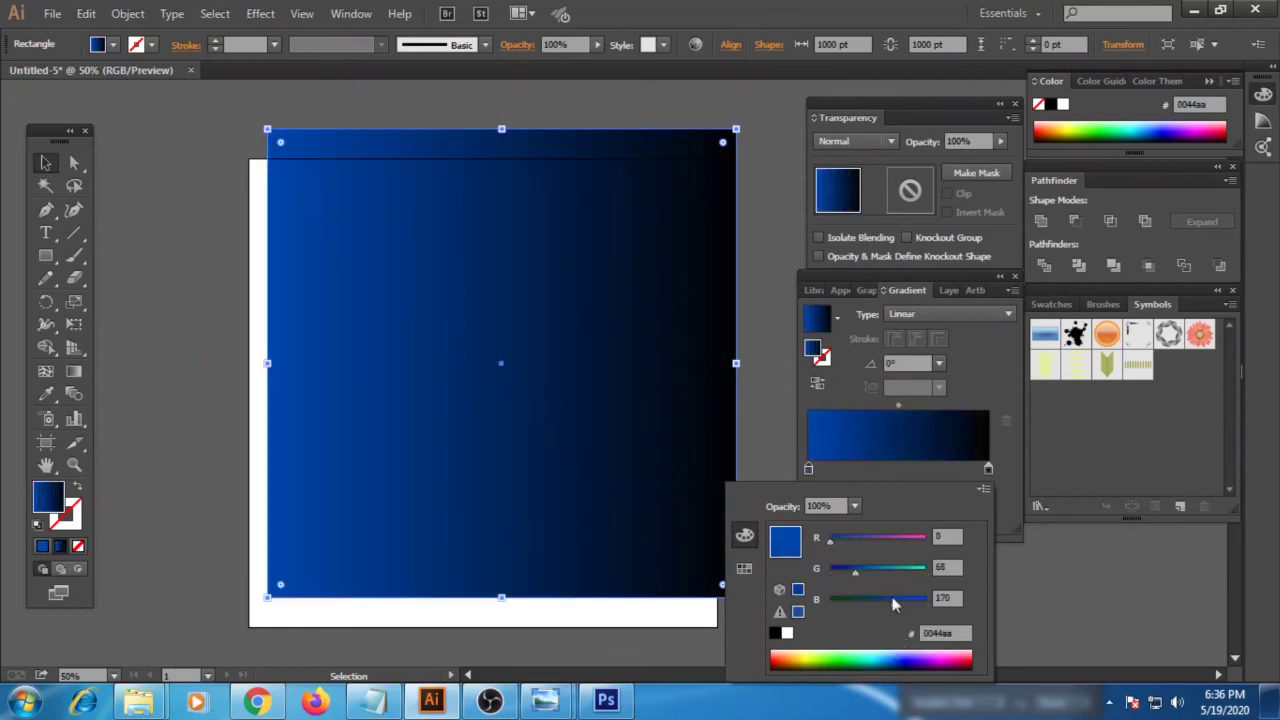
pyautogui.click(895, 650)
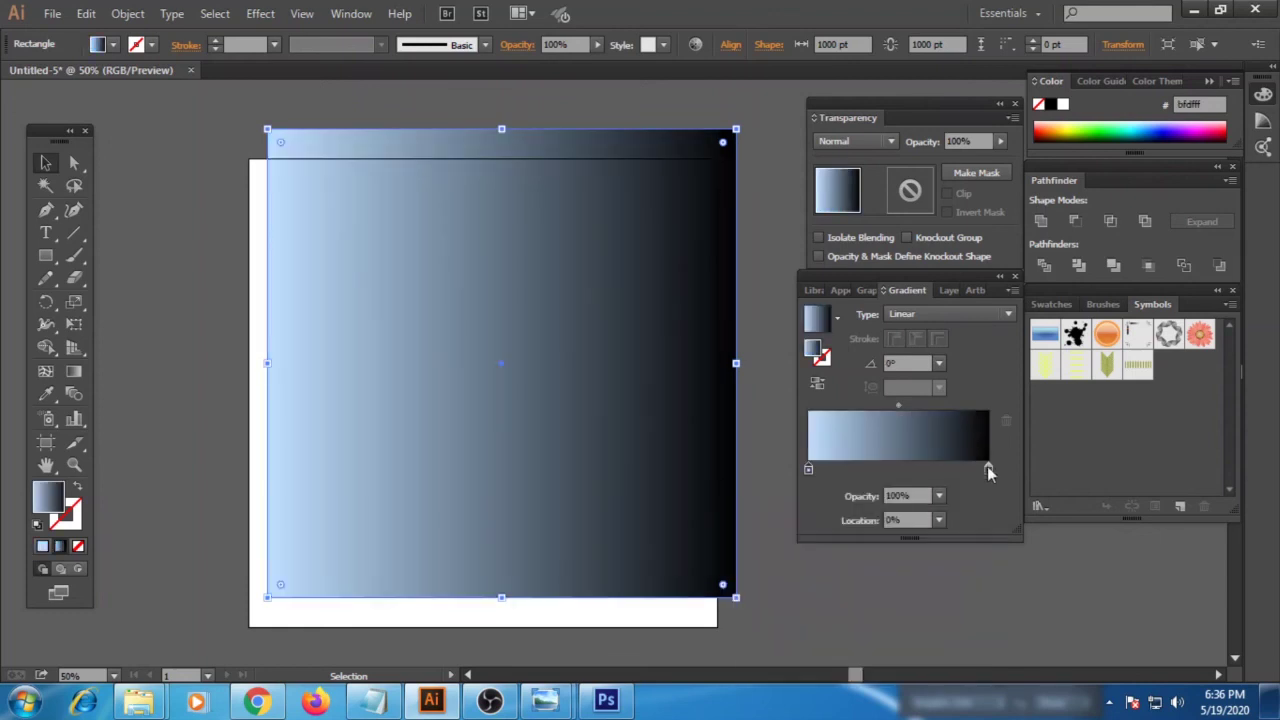
pyautogui.moveTo(809, 469); pyautogui.dragTo(829, 469)
pyautogui.click(857, 469)
pyautogui.click(988, 469)
pyautogui.moveTo(988, 469); pyautogui.dragTo(986, 515)
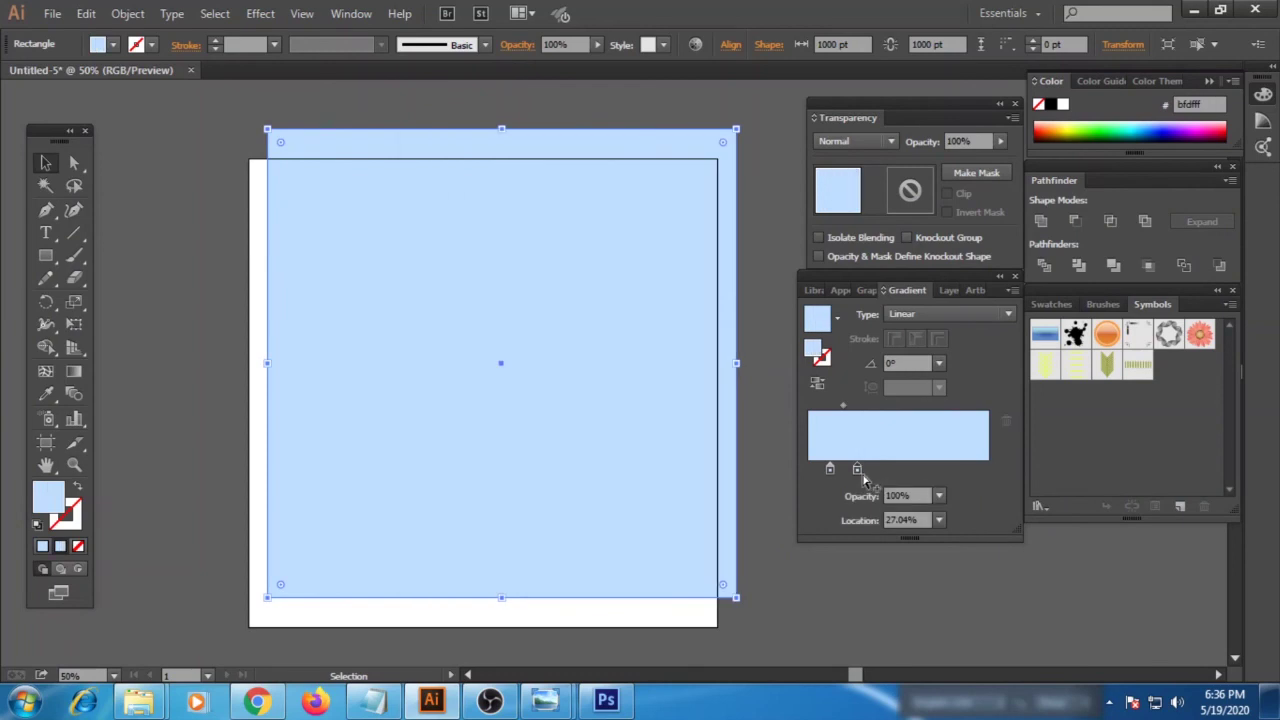
pyautogui.moveTo(857, 469); pyautogui.dragTo(982, 469)
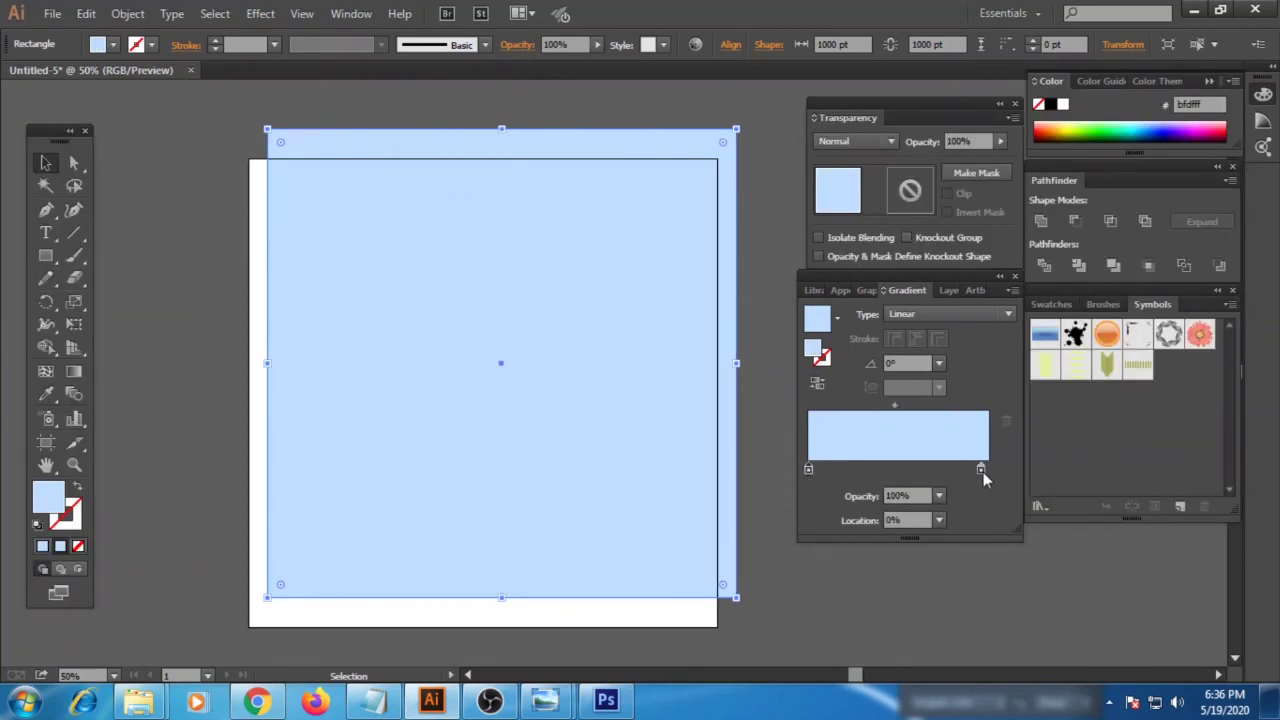
# - Set the right stop to lavender (#e0dfff) and run the gradient vertically
pyautogui.doubleClick(983, 472)
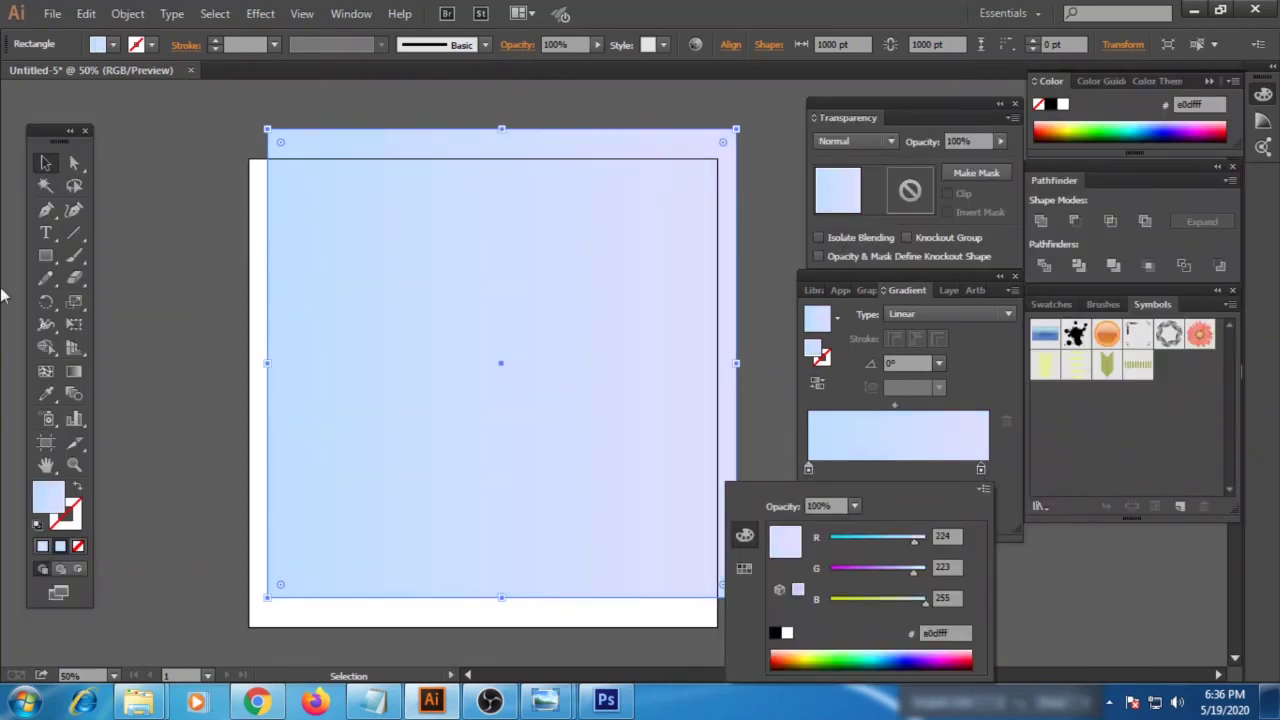
pyautogui.click(73, 371)
pyautogui.moveTo(511, 263); pyautogui.dragTo(511, 258)
pyautogui.click(45, 162)
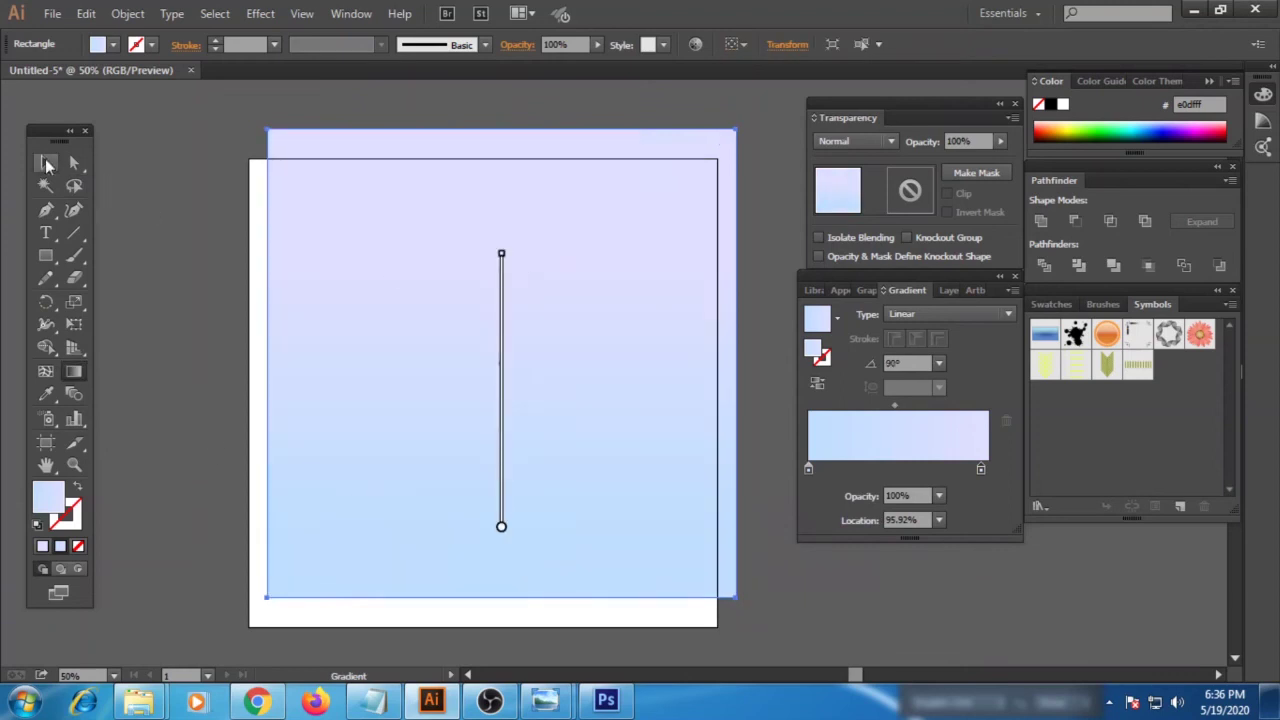
# - Align the background square to the artboard and send it behind the cubes
pyautogui.click(730, 44)
pyautogui.click(715, 198)
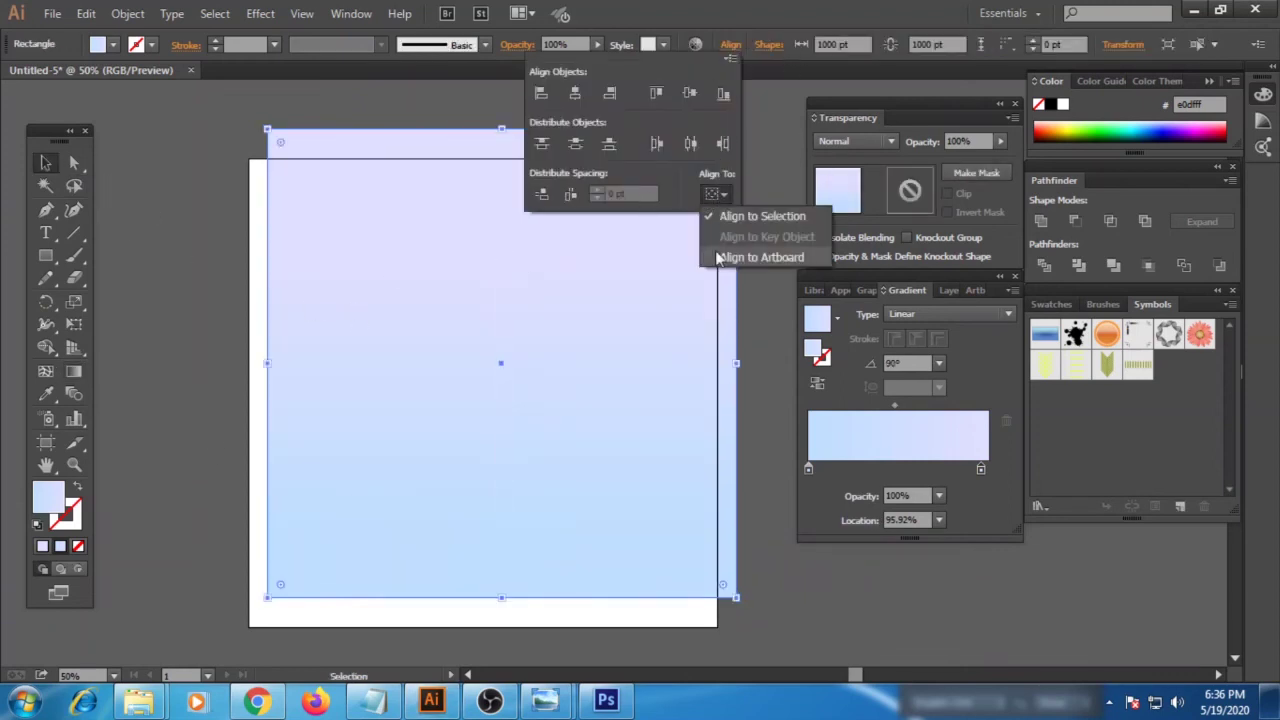
pyautogui.click(775, 257)
pyautogui.click(845, 47)
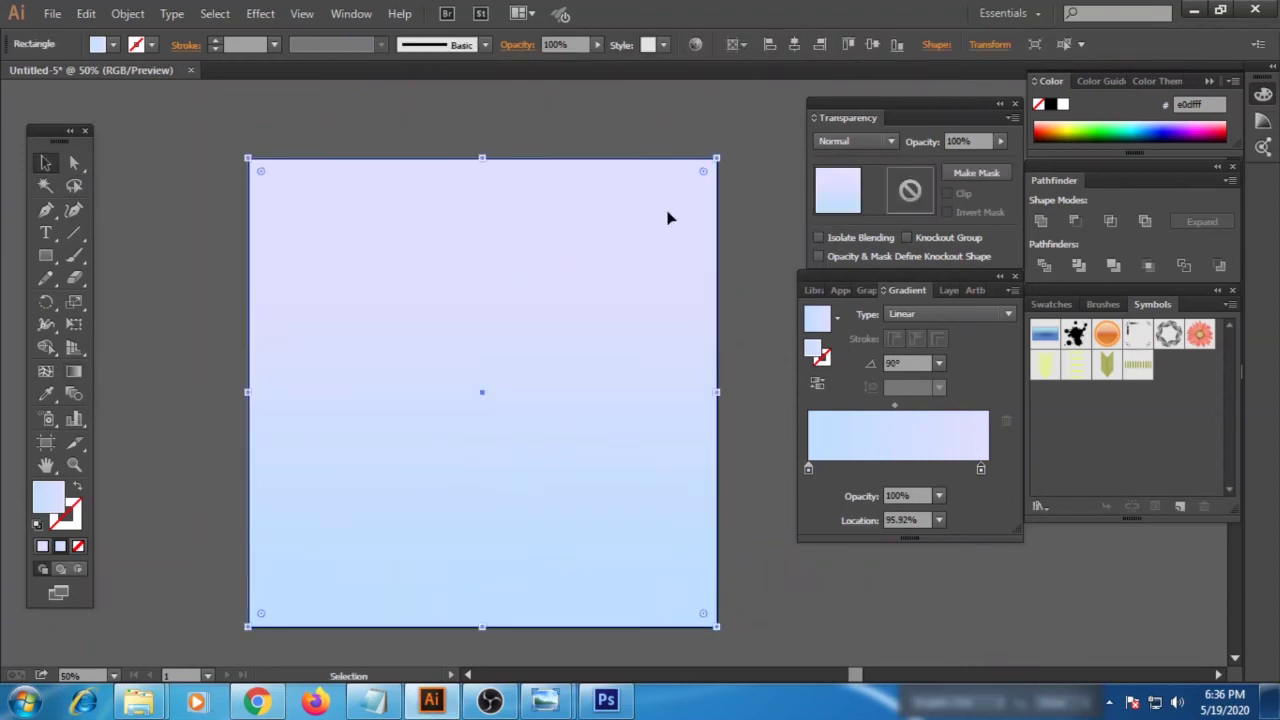
pyautogui.hotkey('ctrl', 'shift', '[')
pyautogui.click(765, 268)
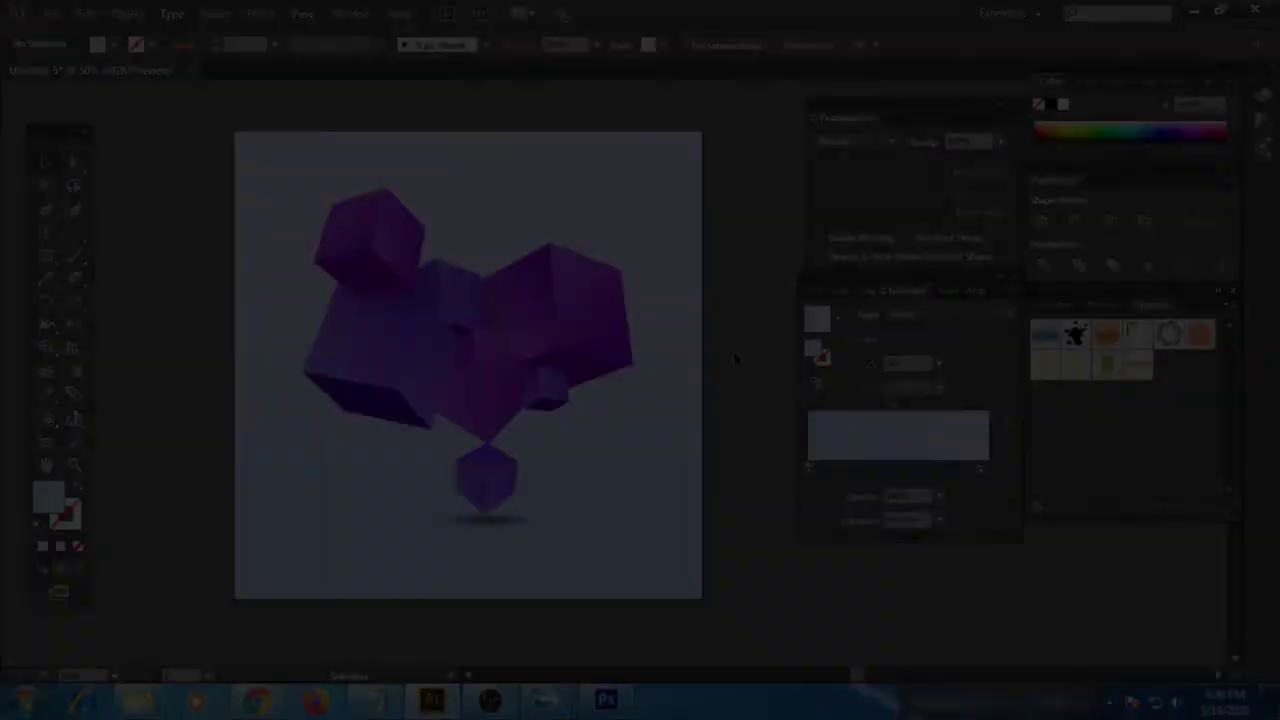